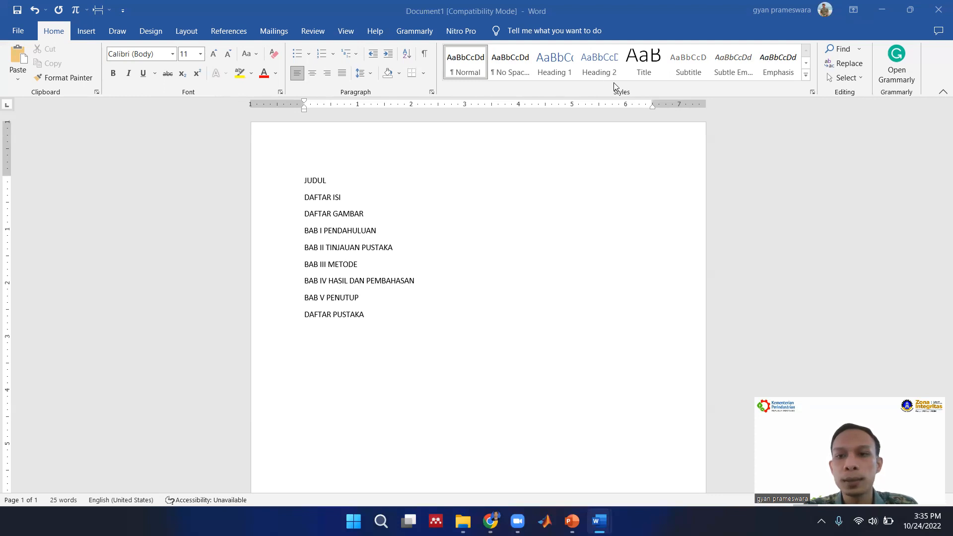
Modify the Normal style to use the Times New Roman font at size 12.
{"action": "left_click", "coordinate": [805, 79]}
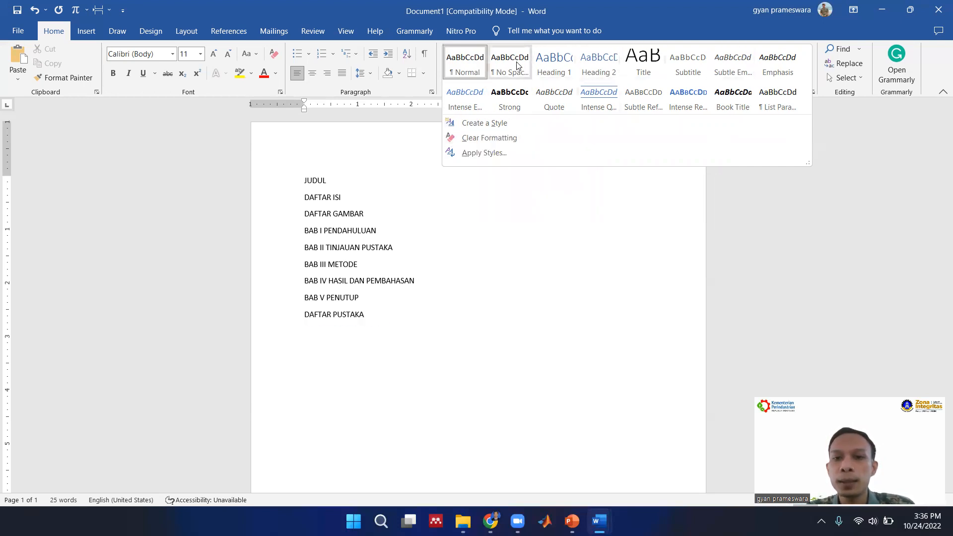
{"action": "right_click", "coordinate": [468, 66]}
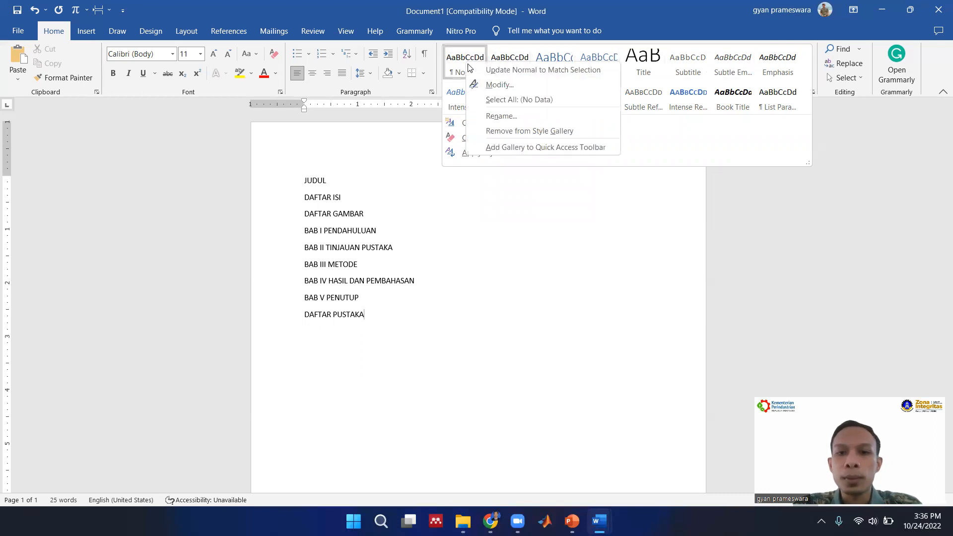
{"action": "left_click", "coordinate": [498, 85]}
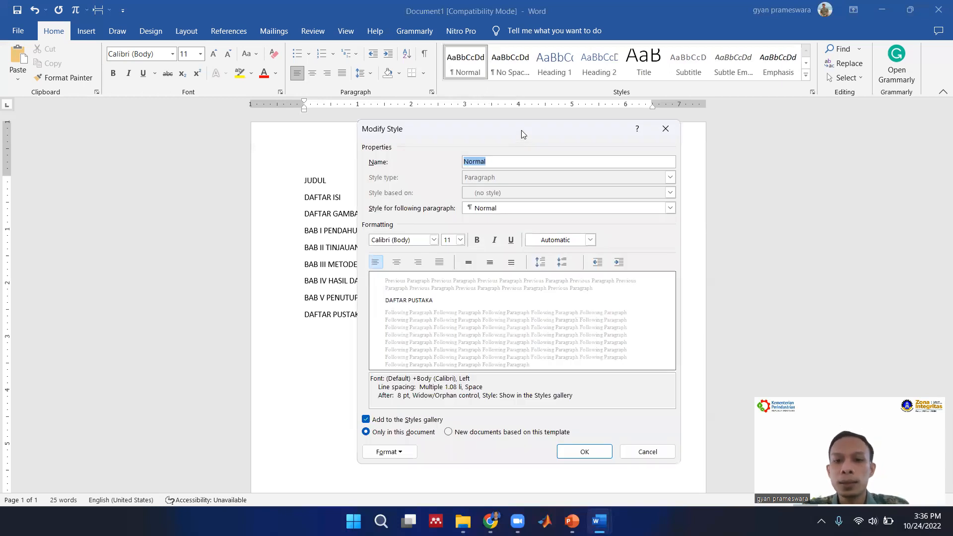
{"action": "left_click_drag", "start_coordinate": [521, 134], "coordinate": [620, 93]}
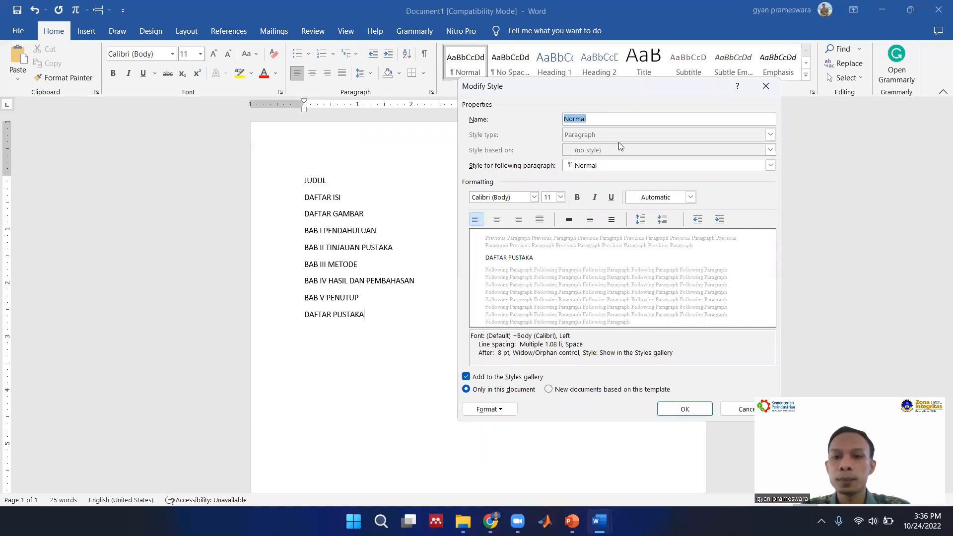
{"action": "left_click", "coordinate": [519, 197]}
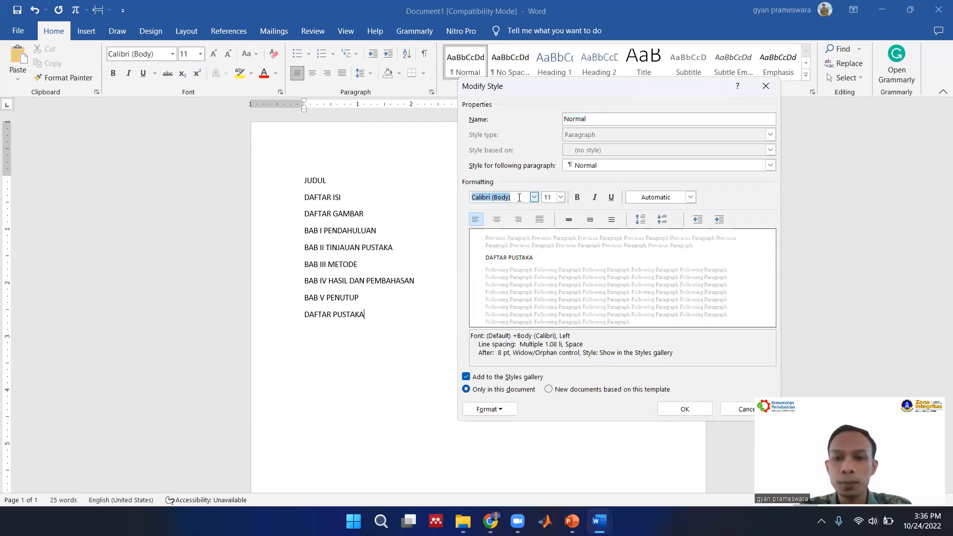
{"action": "type", "text": "Times New Roman"}
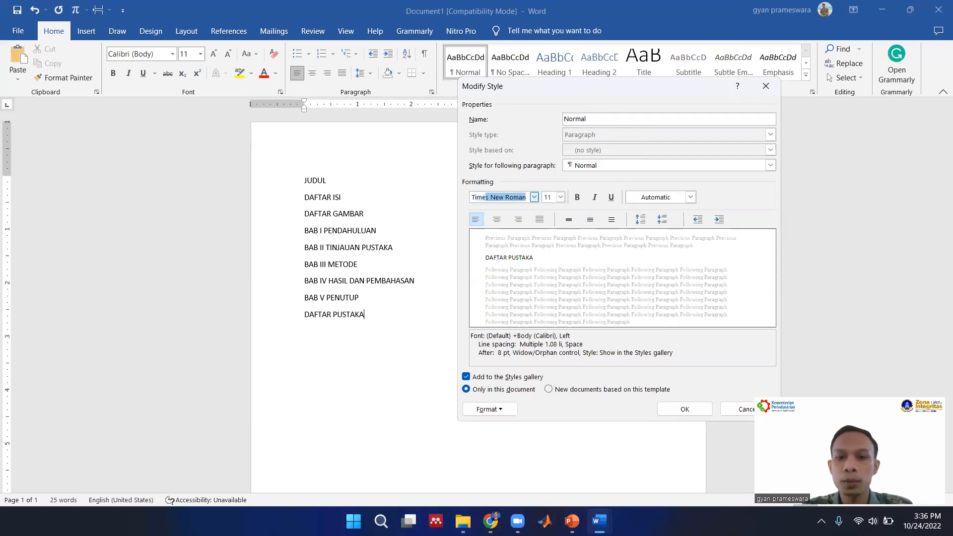
{"action": "double_click", "coordinate": [550, 197]}
{"action": "type", "text": "12"}
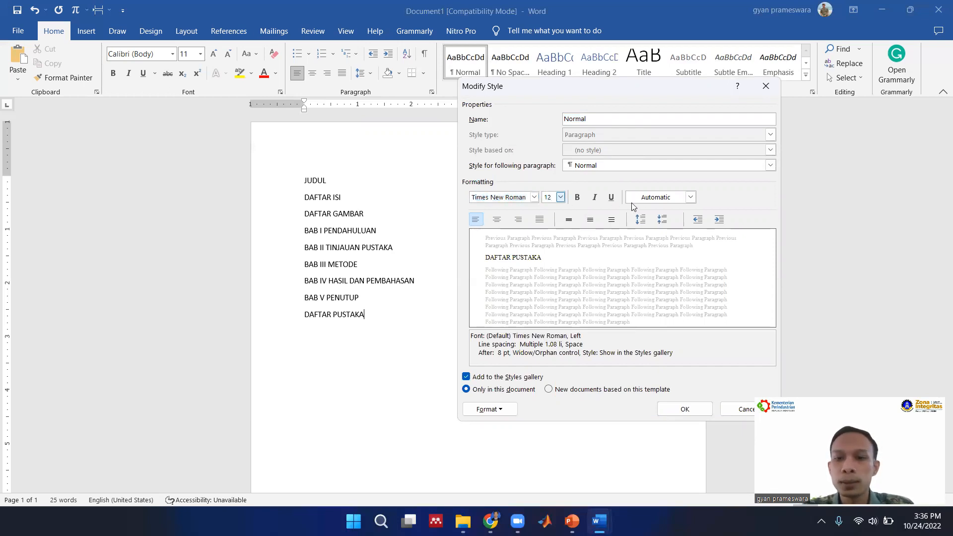
Set the Normal style to justified alignment with 1.5 line spacing and apply the changes.
{"action": "left_click", "coordinate": [539, 221]}
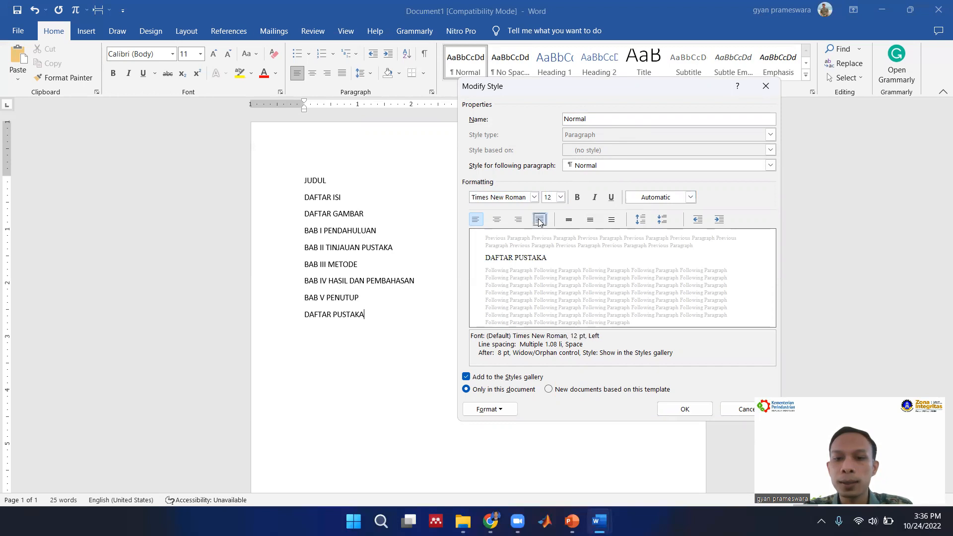
{"action": "left_click", "coordinate": [591, 222]}
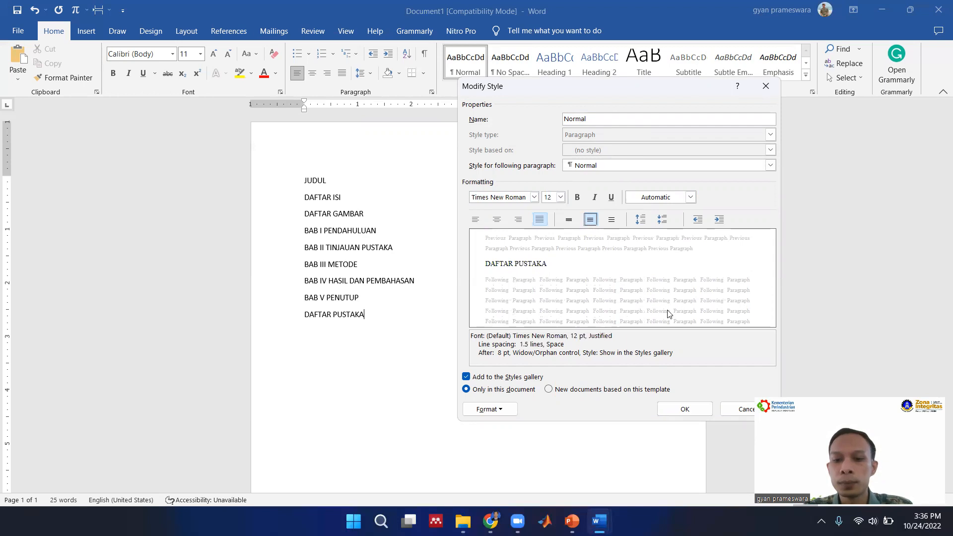
{"action": "left_click", "coordinate": [685, 408]}
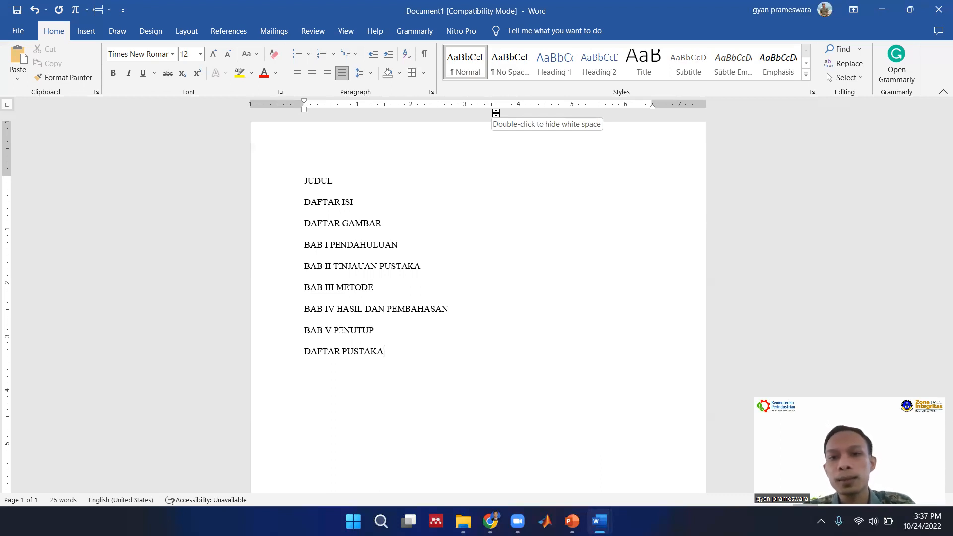
Open the Heading 1 style for modification and rename it BAB.
{"action": "left_click", "coordinate": [535, 77]}
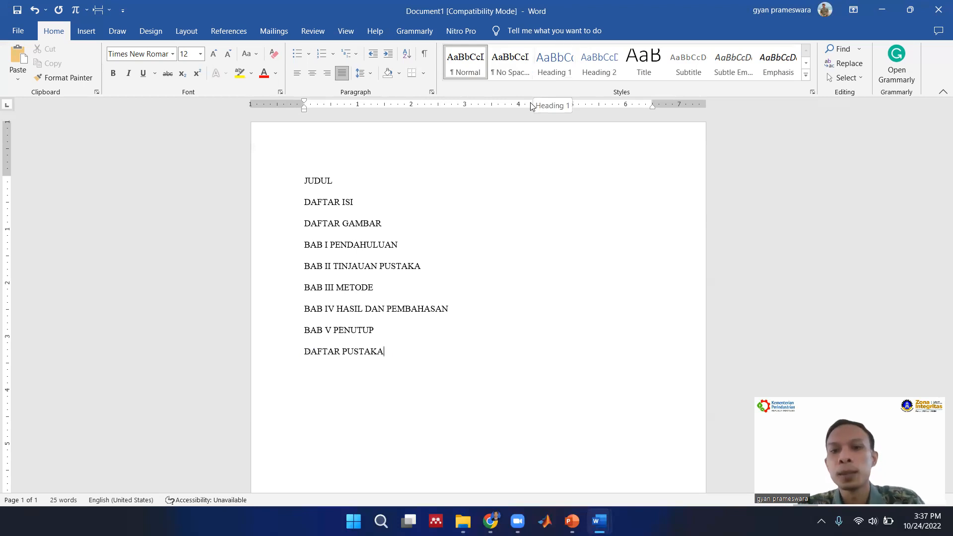
{"action": "right_click", "coordinate": [549, 68]}
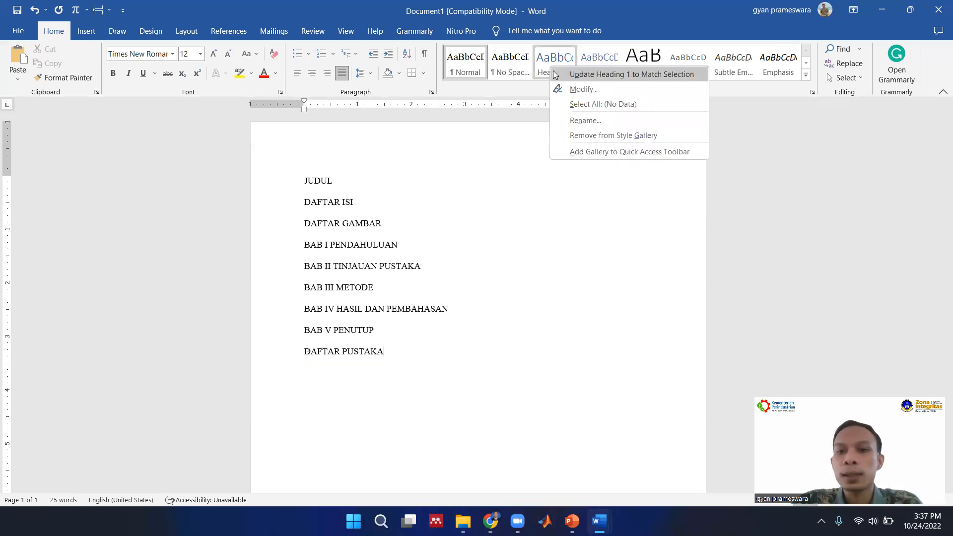
{"action": "left_click", "coordinate": [568, 90]}
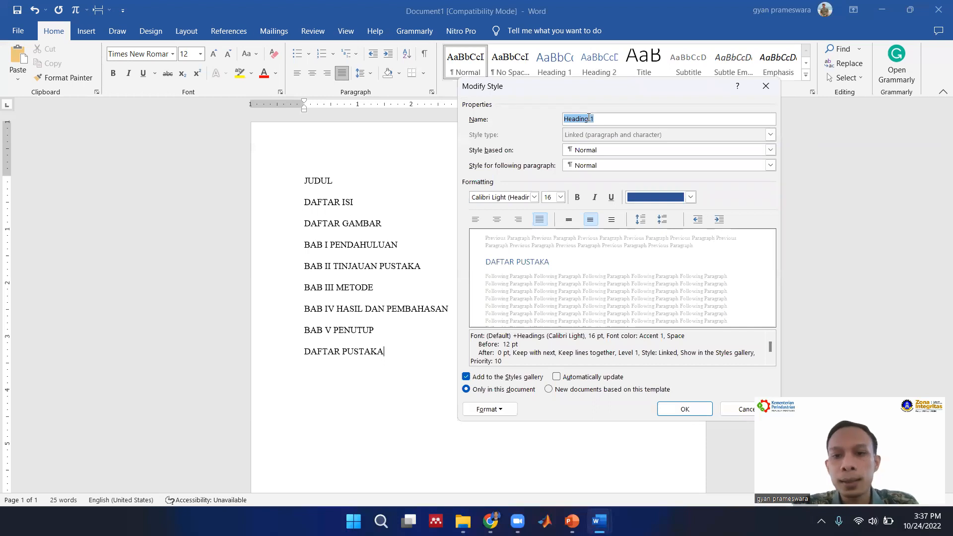
{"action": "type", "text": "bab"}
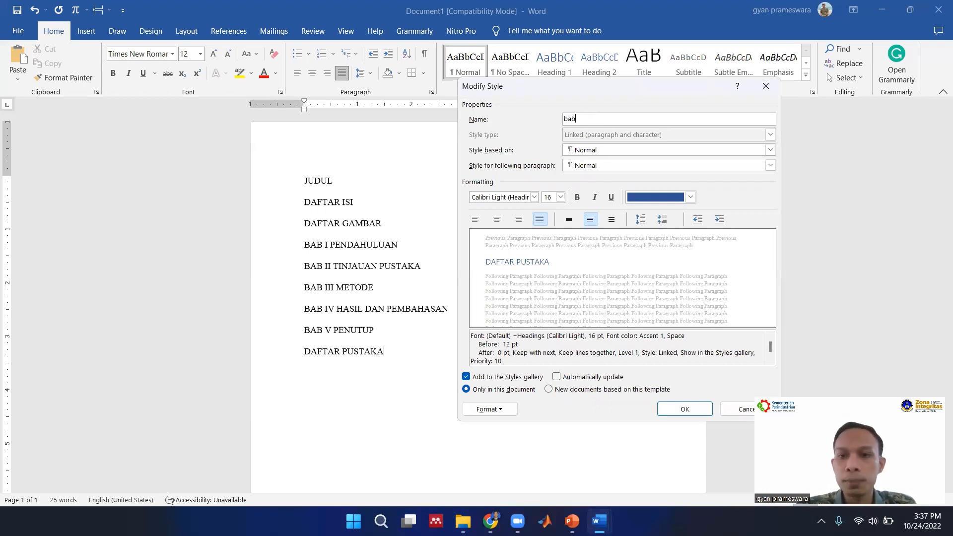
{"action": "key", "text": "BackSpace"}
{"action": "key", "text": "BackSpace"}
{"action": "key", "text": "BackSpace"}
{"action": "type", "text": "BAB"}
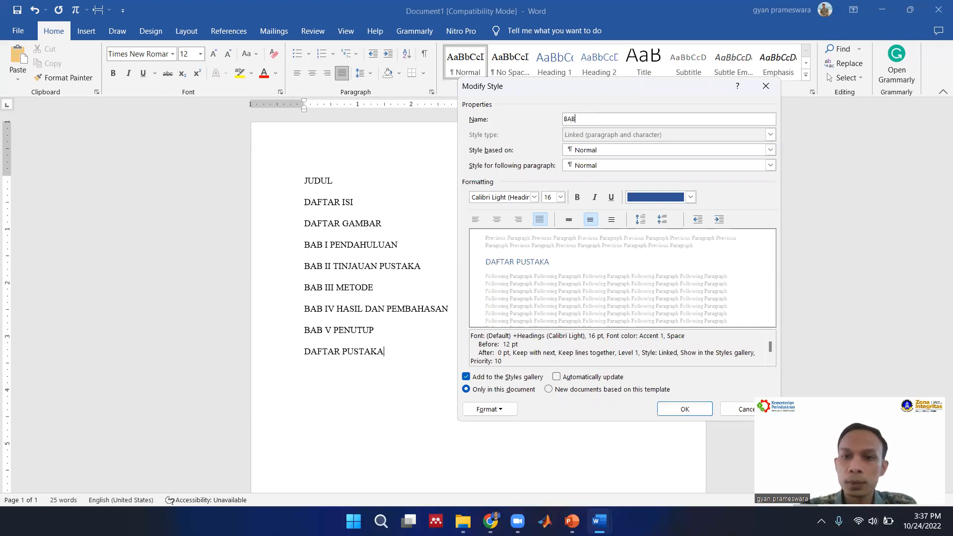
Set the BAB style's font to Times New Roman, size 12, bold.
{"action": "left_click", "coordinate": [521, 198]}
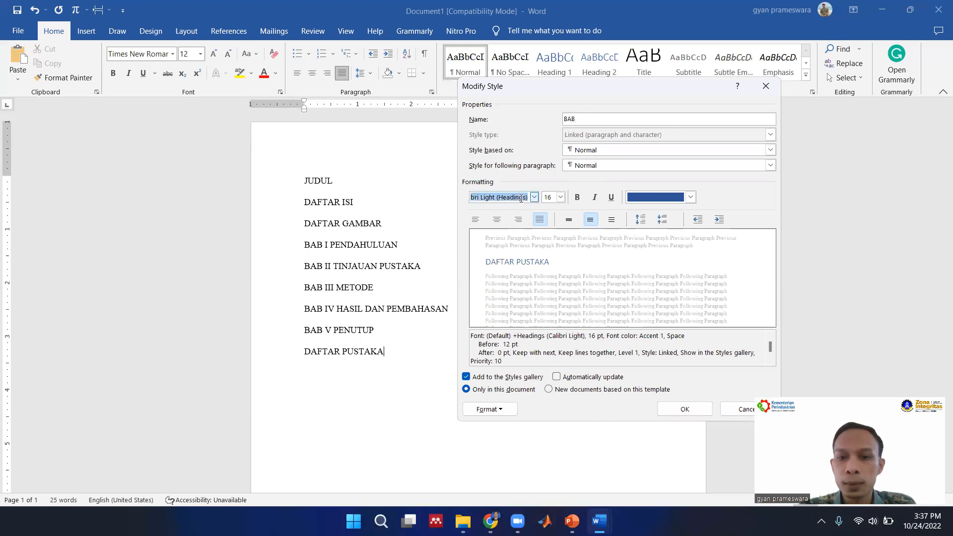
{"action": "type", "text": "Times New Roman"}
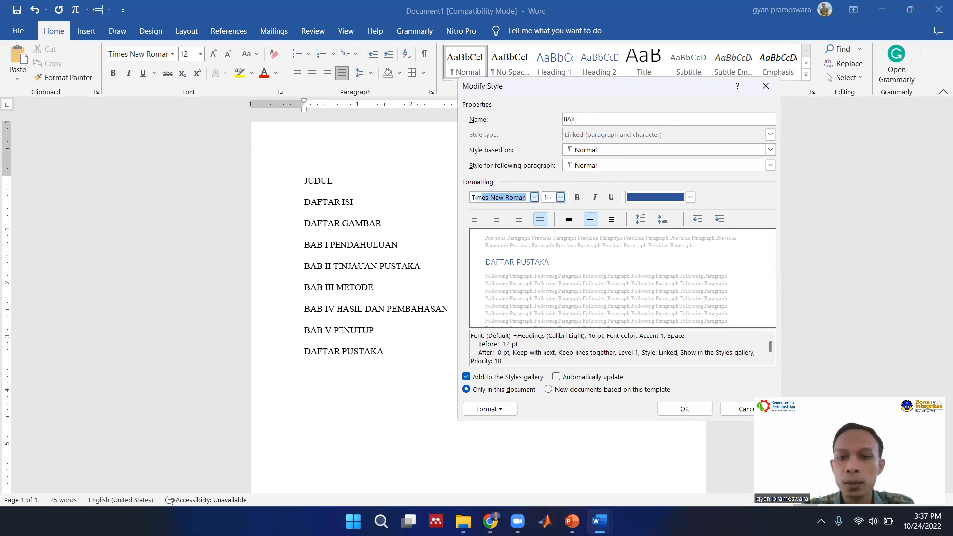
{"action": "left_click", "coordinate": [548, 198]}
{"action": "type", "text": "12"}
{"action": "left_click", "coordinate": [580, 198]}
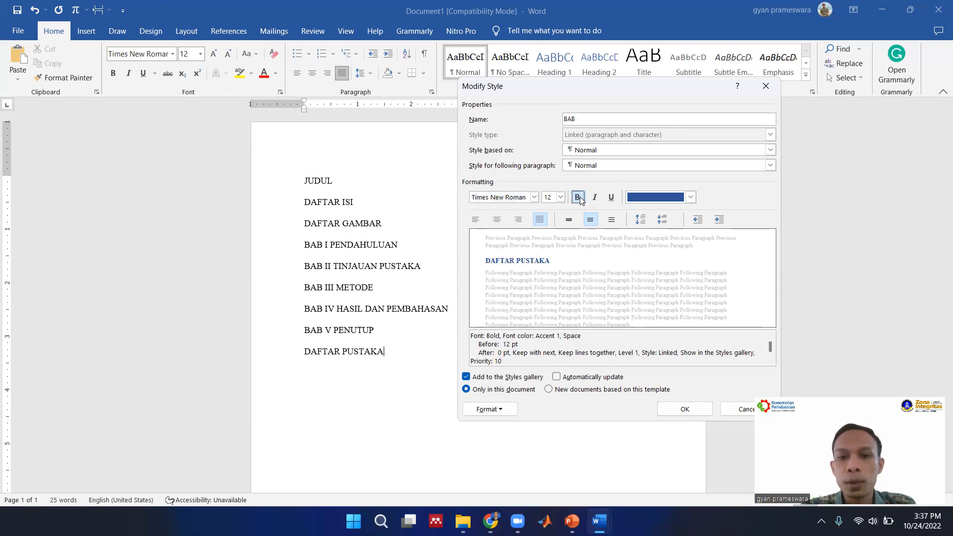
Give the BAB style the Automatic font color and centered alignment, and apply the changes.
{"action": "left_click", "coordinate": [690, 197]}
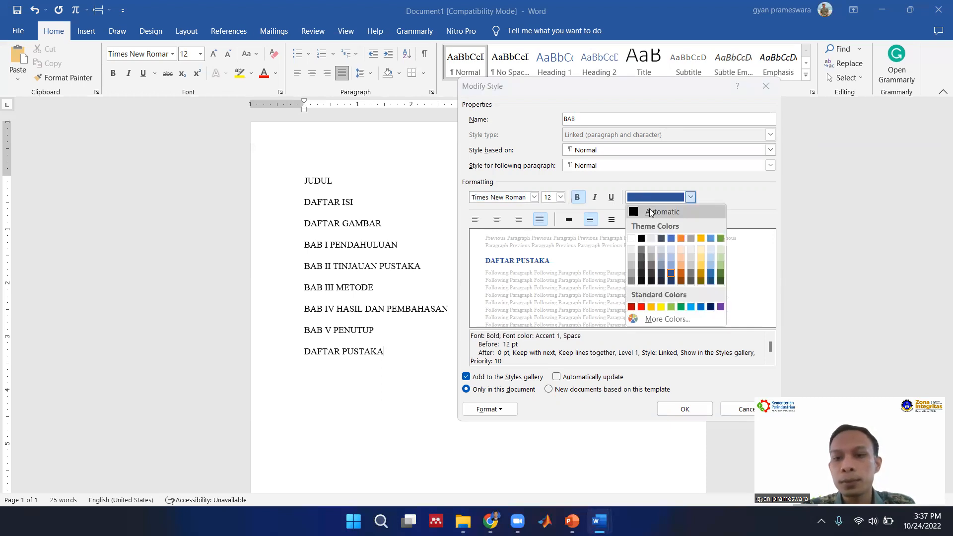
{"action": "left_click", "coordinate": [649, 210]}
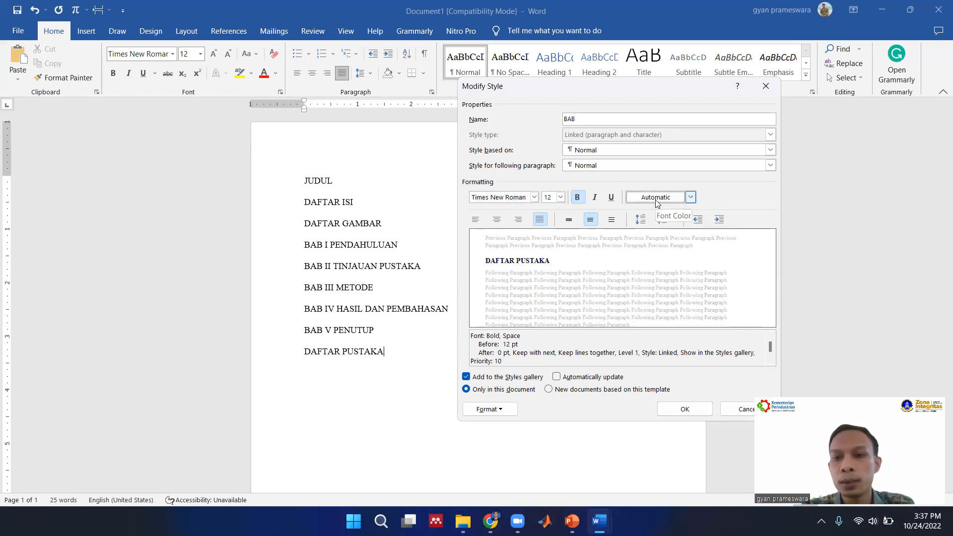
{"action": "left_click", "coordinate": [498, 221]}
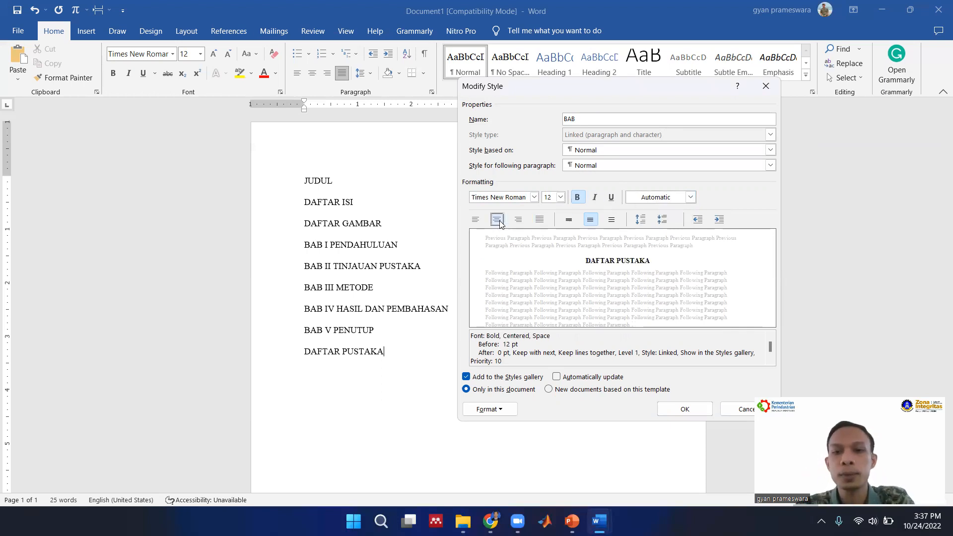
{"action": "left_click", "coordinate": [688, 408]}
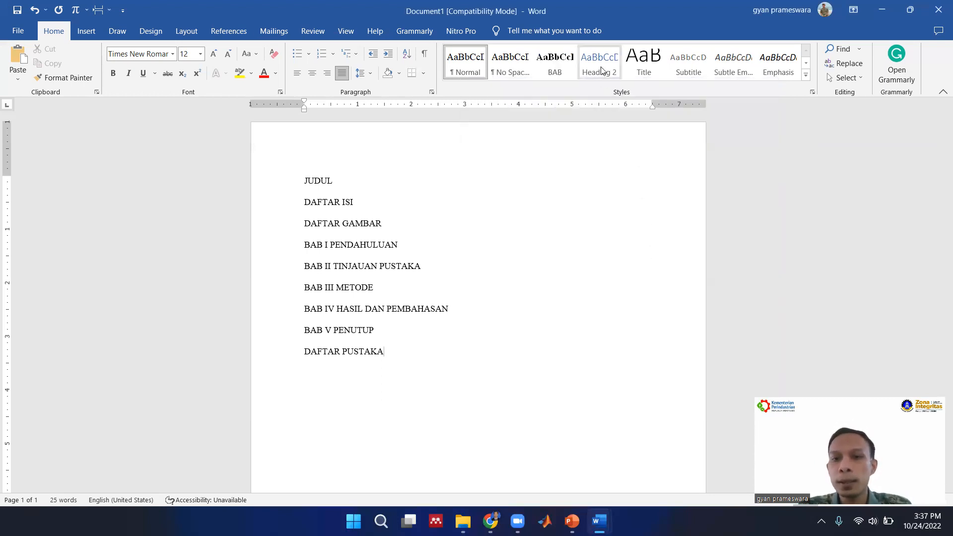
Rename the Heading 2 style SUB BAB and set its font to Times New Roman, size 12.
{"action": "left_click", "coordinate": [631, 89]}
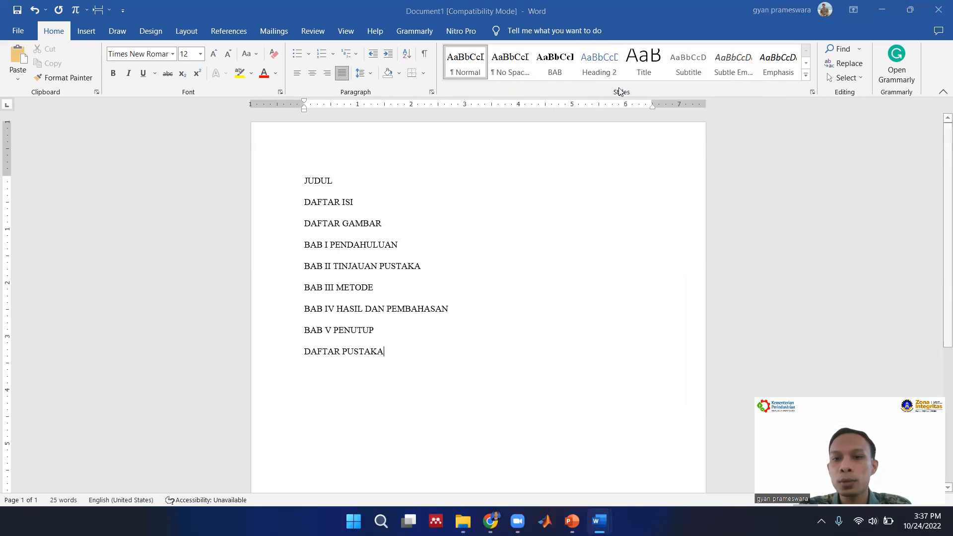
{"action": "type", "text": "SUB BAB"}
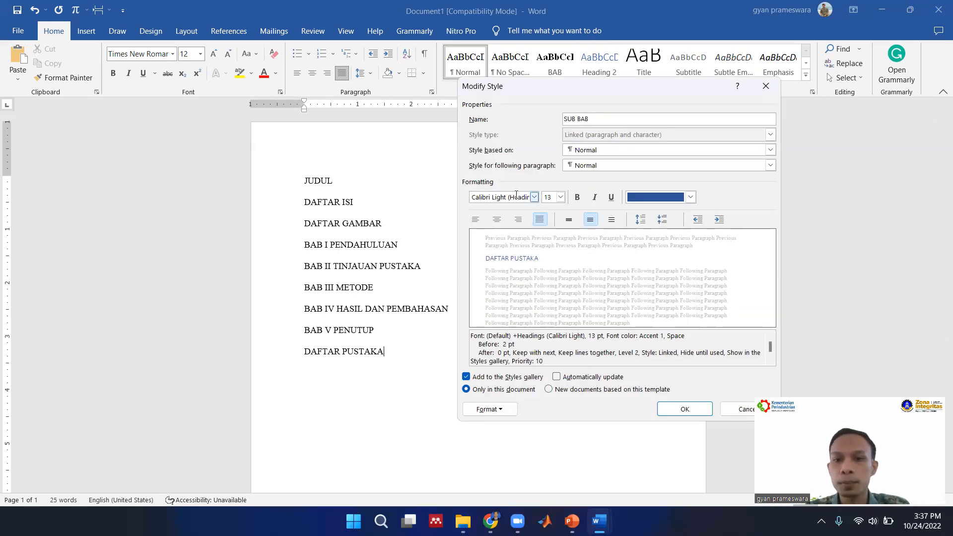
{"action": "left_click", "coordinate": [531, 197]}
{"action": "type", "text": "Times New Roman"}
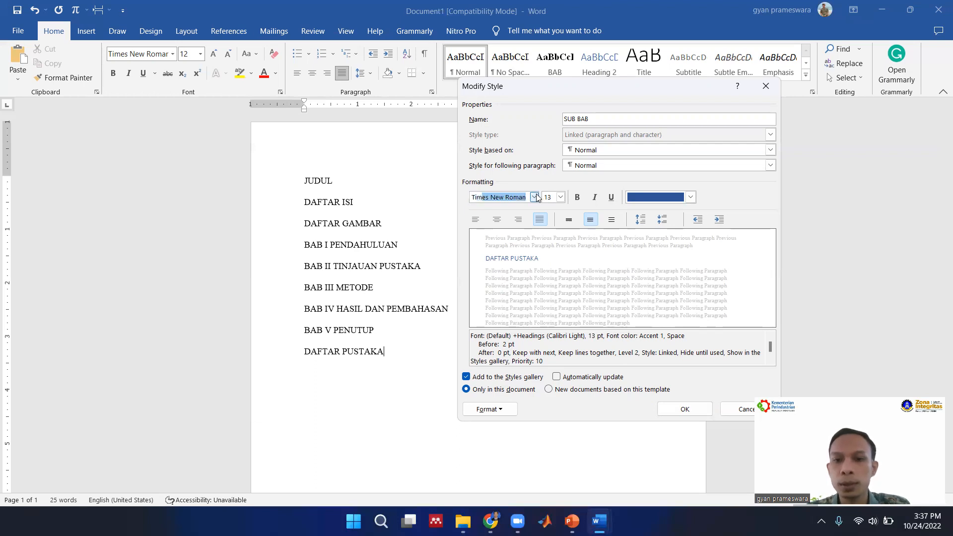
{"action": "left_click", "coordinate": [547, 197]}
{"action": "type", "text": "12"}
Format the SUB BAB style as italic, left-aligned text in the Automatic color and apply the changes.
{"action": "left_click", "coordinate": [595, 198]}
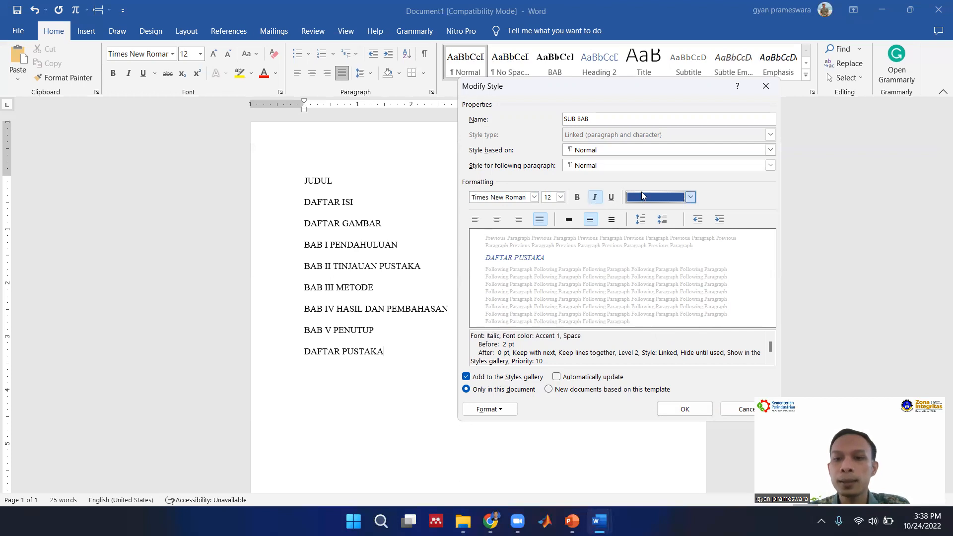
{"action": "left_click", "coordinate": [690, 197]}
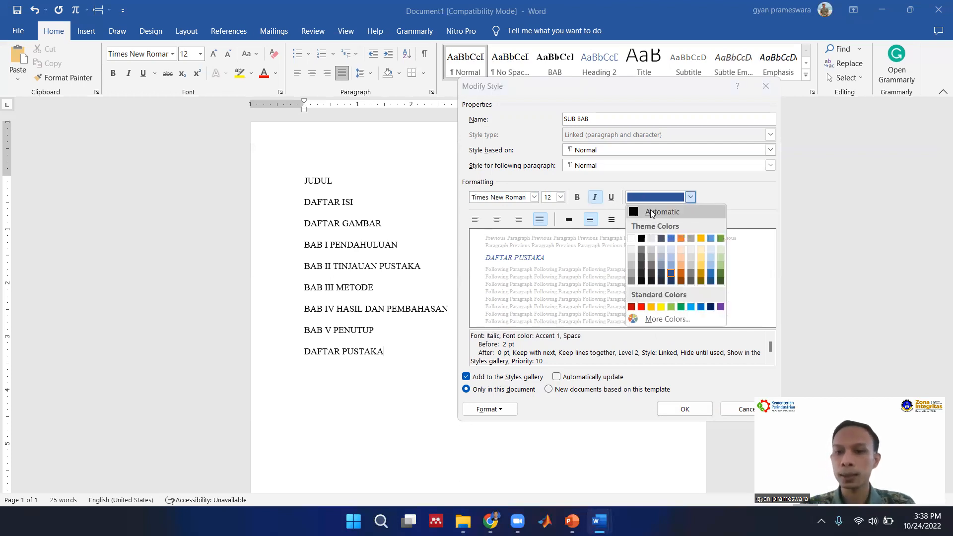
{"action": "left_click", "coordinate": [650, 211]}
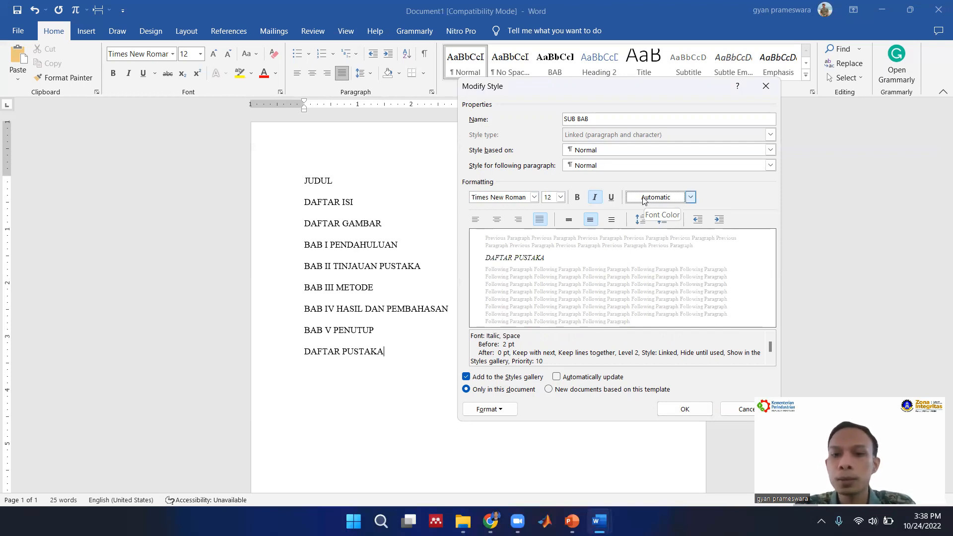
{"action": "left_click", "coordinate": [475, 220]}
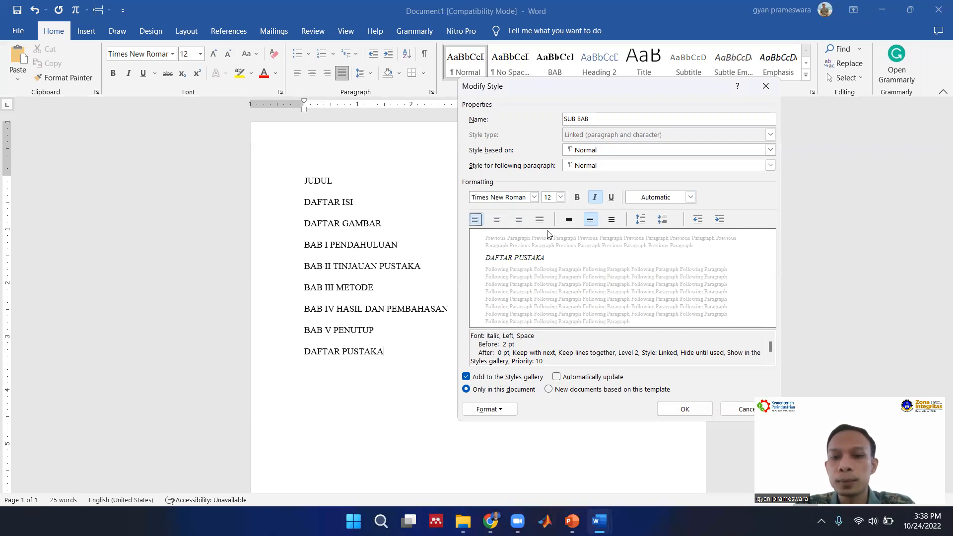
{"action": "left_click", "coordinate": [696, 410]}
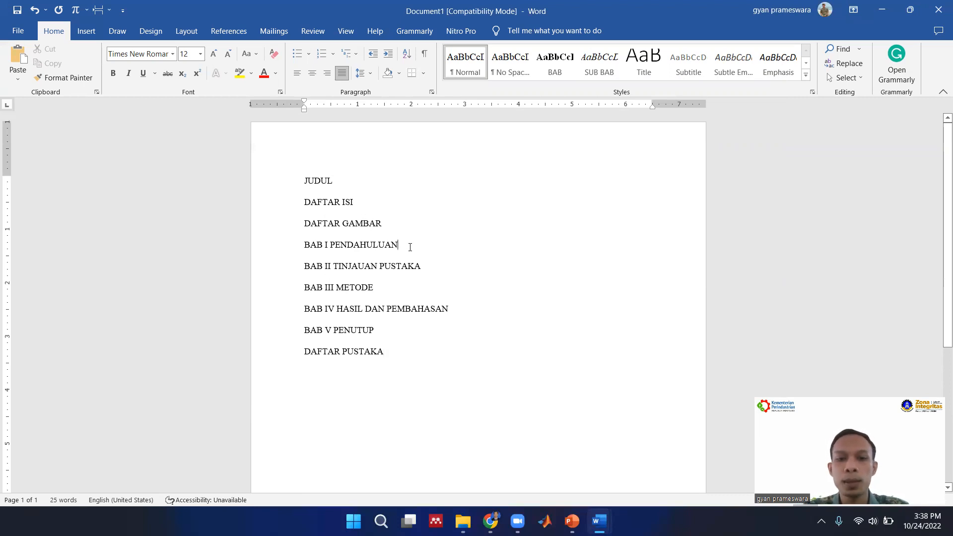
Add the line "Latar Belakang" below BAB I PENDAHULUAN, followed by an empty paragraph.
{"action": "key", "text": "Return"}
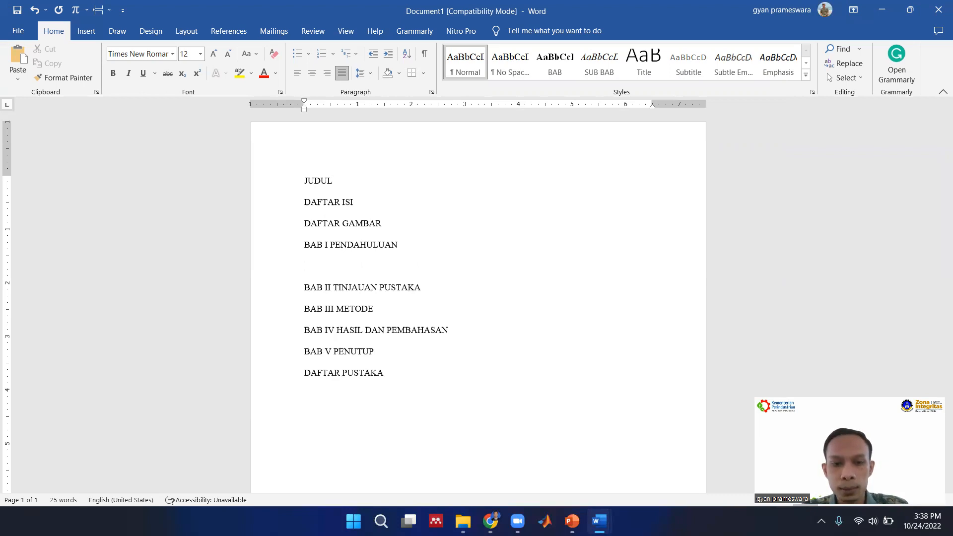
{"action": "type", "text": "Latar b"}
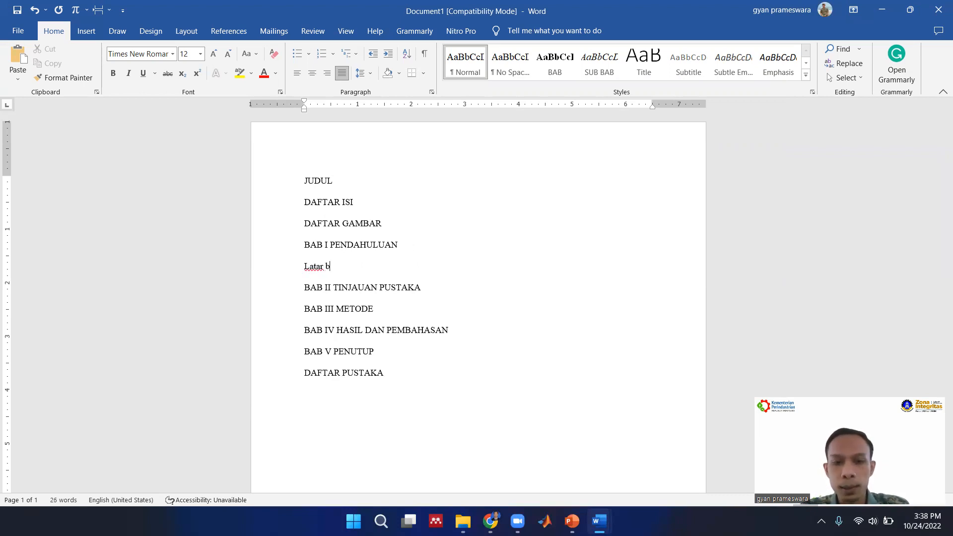
{"action": "key", "text": "BackSpace"}
{"action": "type", "text": "Be"}
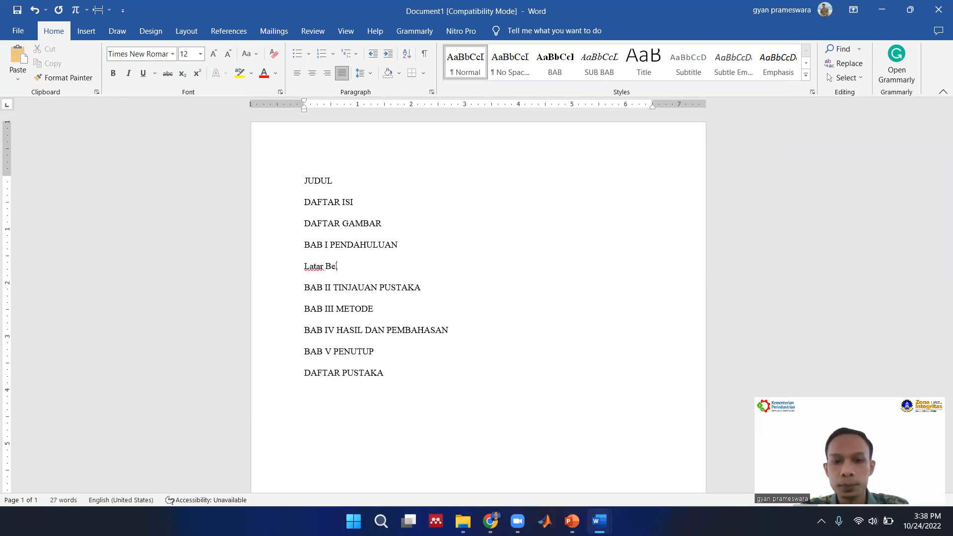
{"action": "type", "text": "lakang"}
{"action": "key", "text": "Return"}
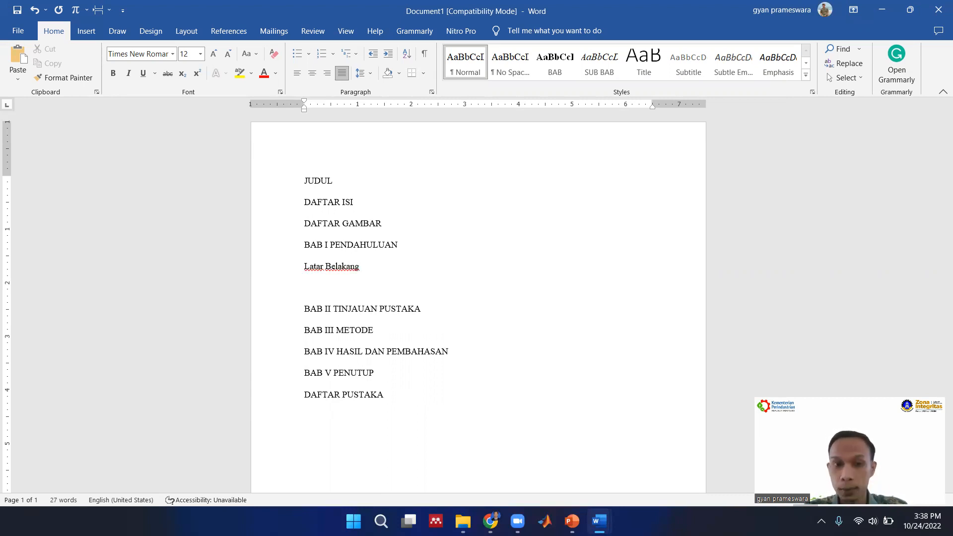
Undo the "Latar Belakang" line and the paragraphs added below BAB I PENDAHULUAN.
{"action": "key", "text": "ctrl+z"}
{"action": "key", "text": "ctrl+z"}
{"action": "key", "text": "ctrl+z"}
{"action": "key", "text": "ctrl+z"}
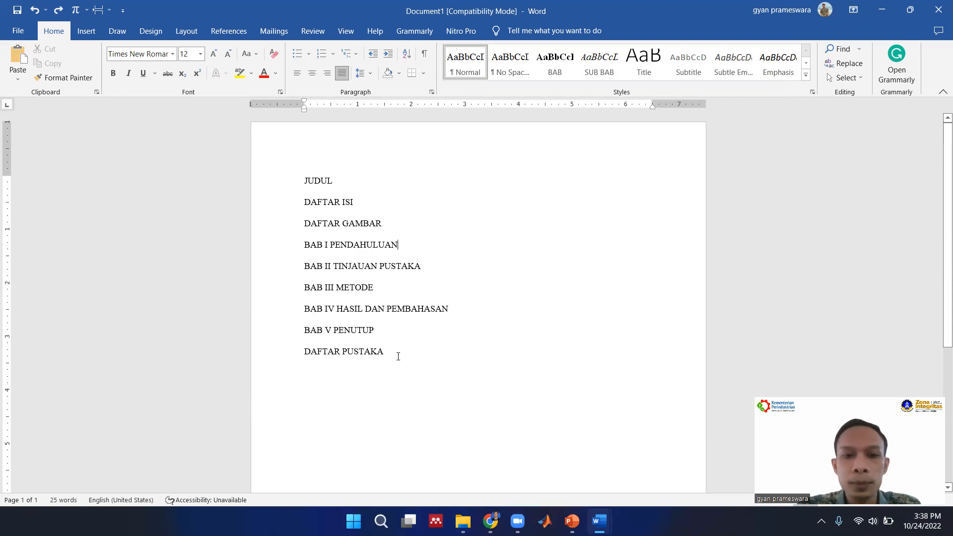
Apply the BAB style to all the lines from JUDUL through DAFTAR PUSTAKA.
{"action": "left_click_drag", "start_coordinate": [397, 358], "coordinate": [270, 180]}
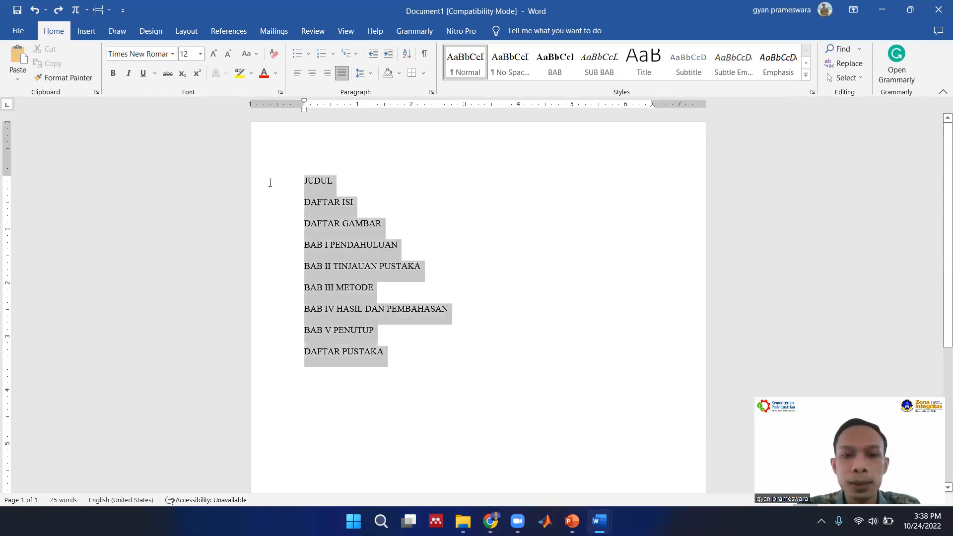
{"action": "left_click", "coordinate": [550, 72]}
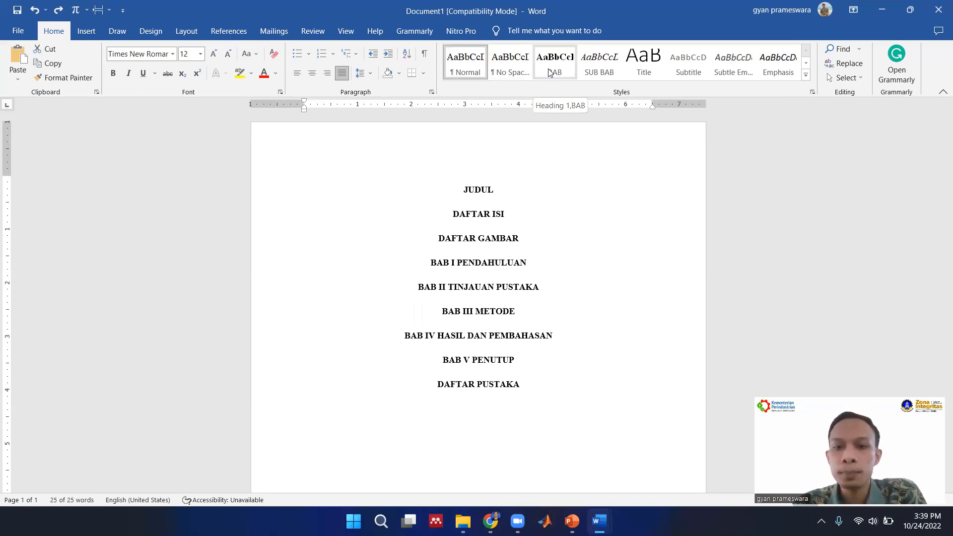
{"action": "left_click", "coordinate": [550, 72]}
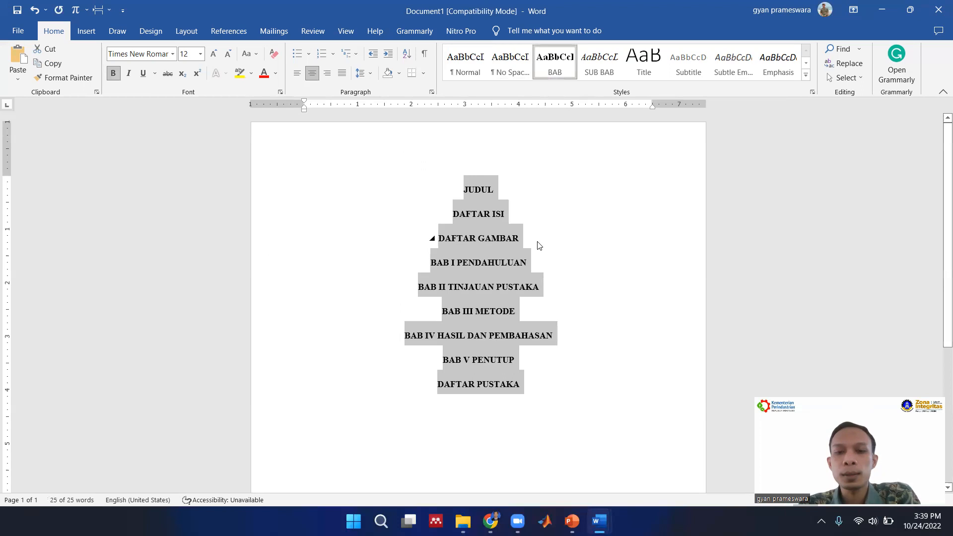
{"action": "left_click", "coordinate": [551, 213]}
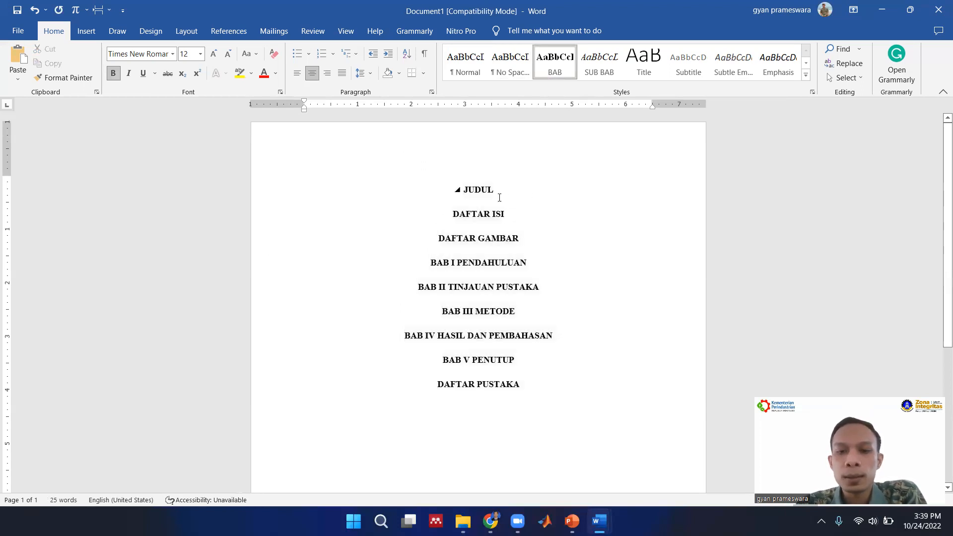
Insert a Next Page section break before DAFTAR ISI so that JUDUL stands alone on the first page.
{"action": "scroll", "coordinate": [541, 263], "scroll_direction": "down", "scroll_amount": 3}
{"action": "scroll", "coordinate": [541, 263], "scroll_direction": "up", "scroll_amount": 3}
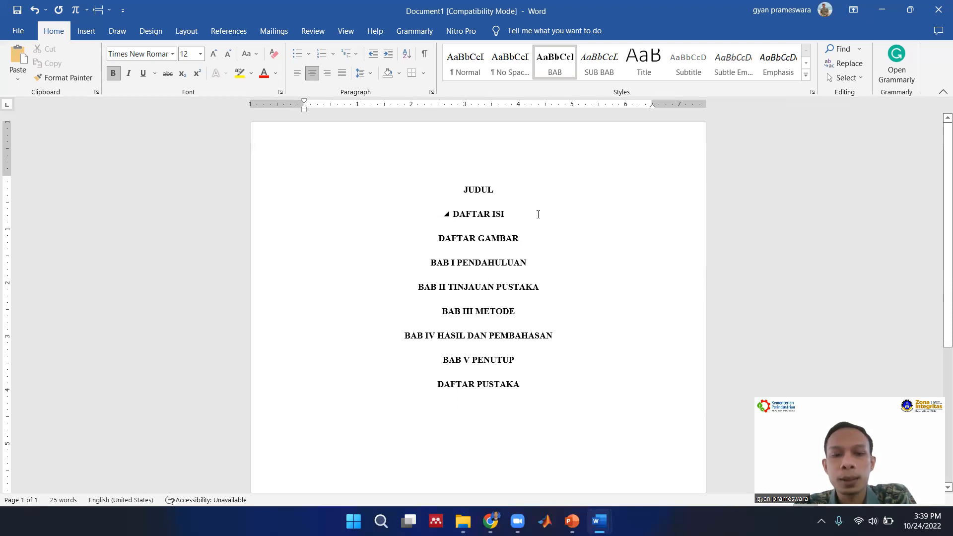
{"action": "left_click", "coordinate": [186, 32]}
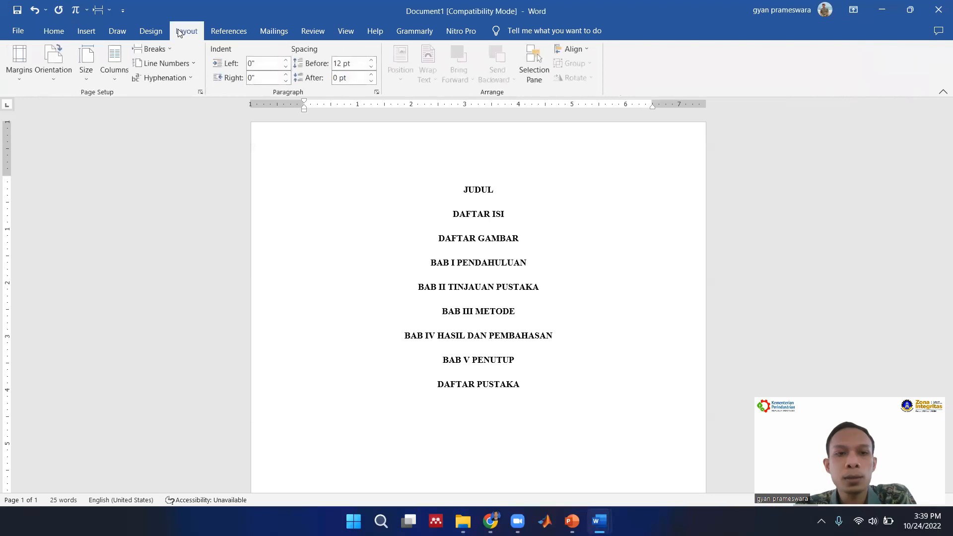
{"action": "left_click", "coordinate": [155, 49]}
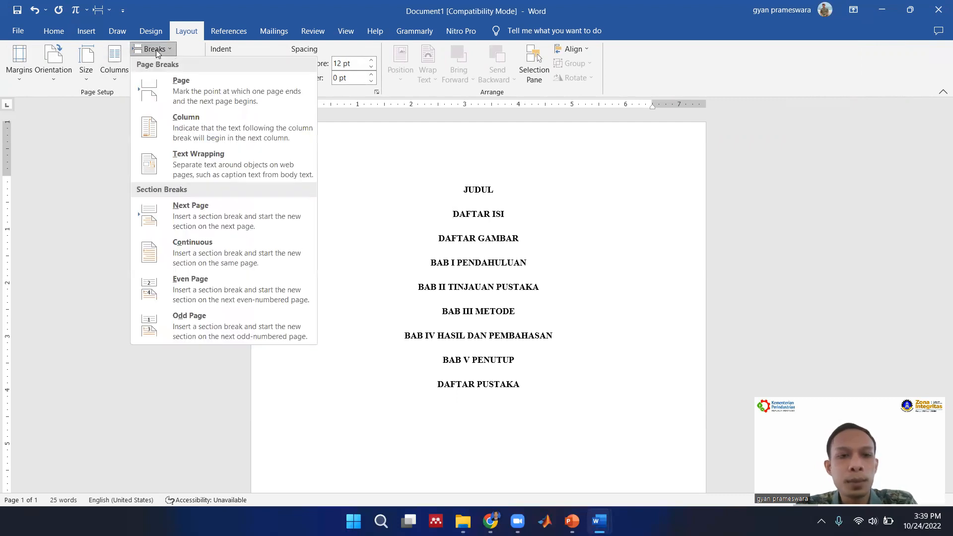
{"action": "left_click", "coordinate": [196, 213]}
{"action": "scroll", "coordinate": [283, 222], "scroll_direction": "down", "scroll_amount": 10}
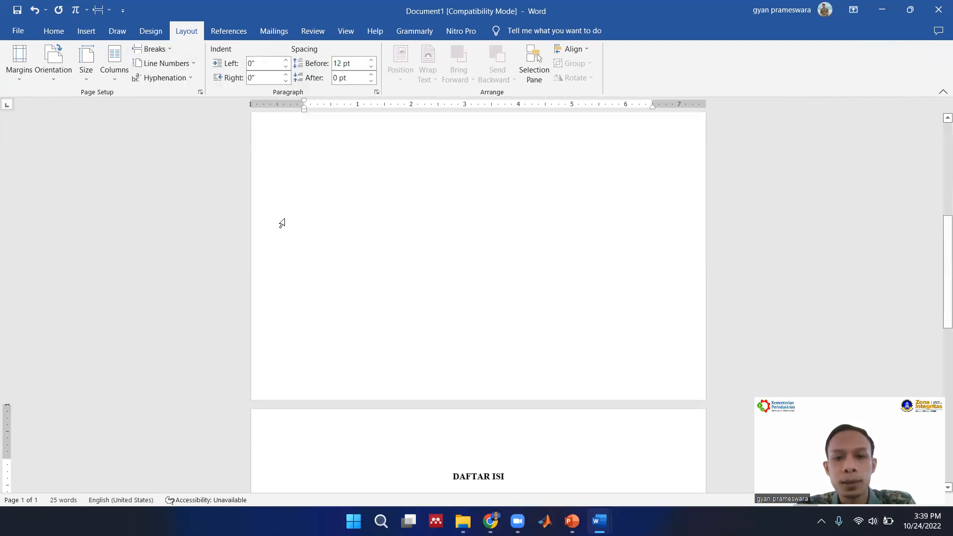
{"action": "scroll", "coordinate": [476, 265], "scroll_direction": "up", "scroll_amount": 6}
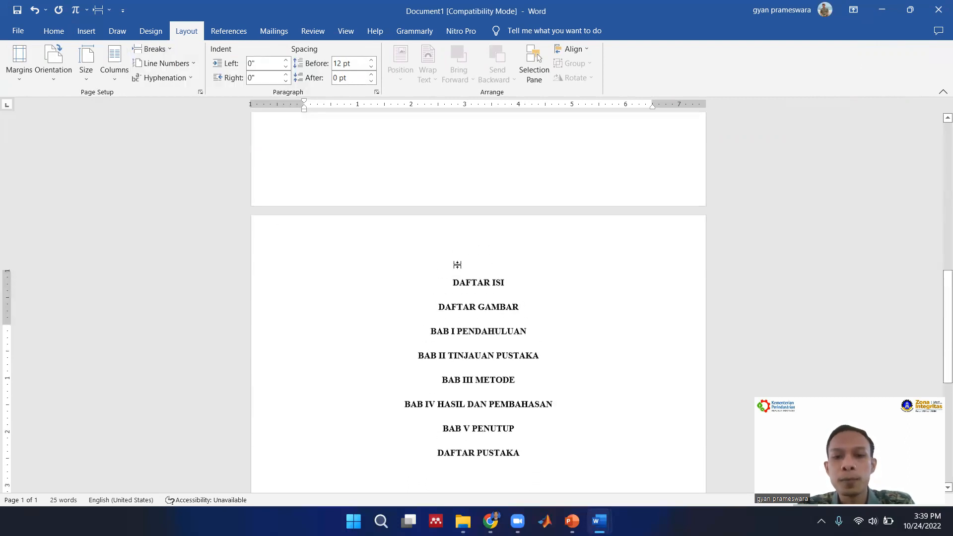
Insert a Next Page section break before DAFTAR GAMBAR to separate it from DAFTAR ISI.
{"action": "scroll", "coordinate": [481, 268], "scroll_direction": "down", "scroll_amount": 3}
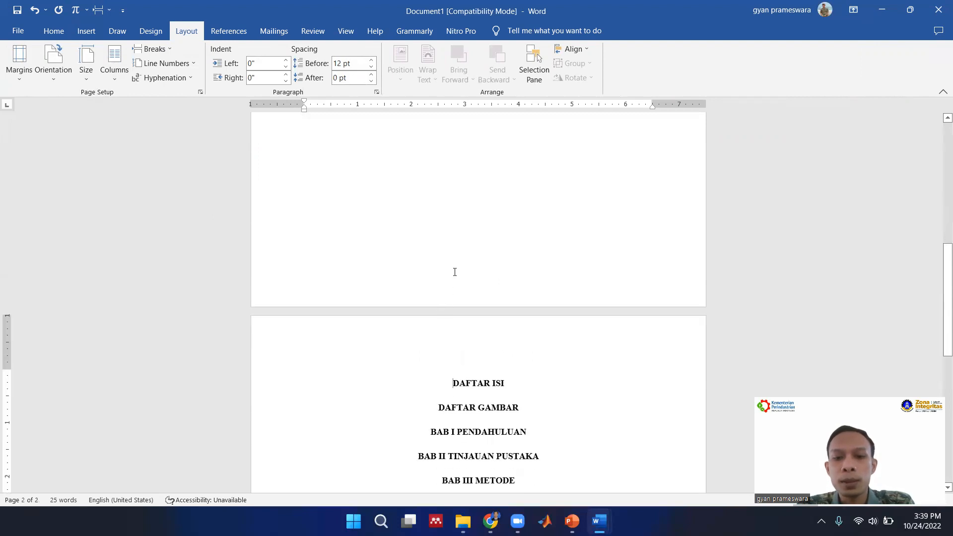
{"action": "scroll", "coordinate": [491, 270], "scroll_direction": "up", "scroll_amount": 1}
{"action": "scroll", "coordinate": [475, 264], "scroll_direction": "down", "scroll_amount": 2}
{"action": "scroll", "coordinate": [478, 257], "scroll_direction": "up", "scroll_amount": 5}
{"action": "scroll", "coordinate": [486, 278], "scroll_direction": "down", "scroll_amount": 6}
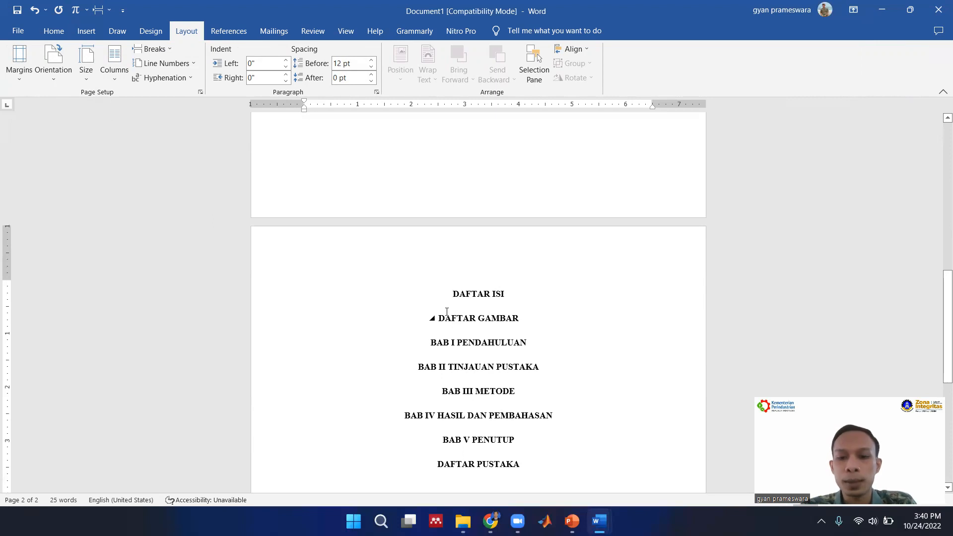
{"action": "left_click", "coordinate": [152, 48]}
{"action": "left_click", "coordinate": [201, 209]}
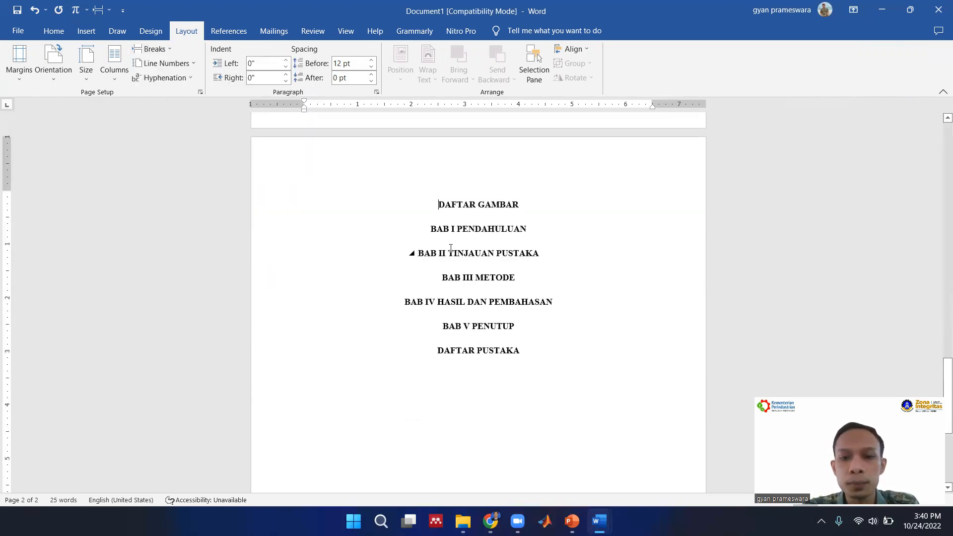
Insert a Next Page section break before BAB I PENDAHULUAN so the chapters start on a new page.
{"action": "left_click", "coordinate": [430, 230]}
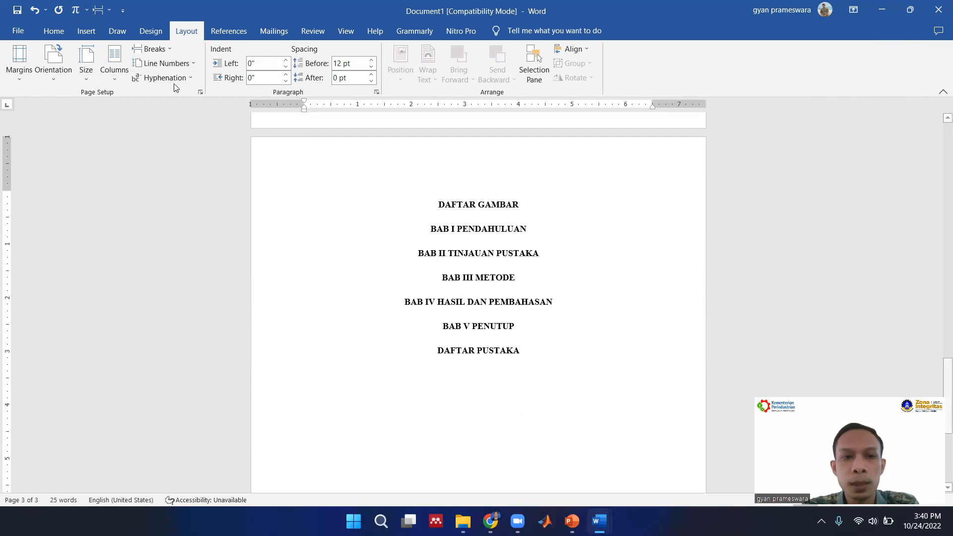
{"action": "left_click", "coordinate": [159, 53]}
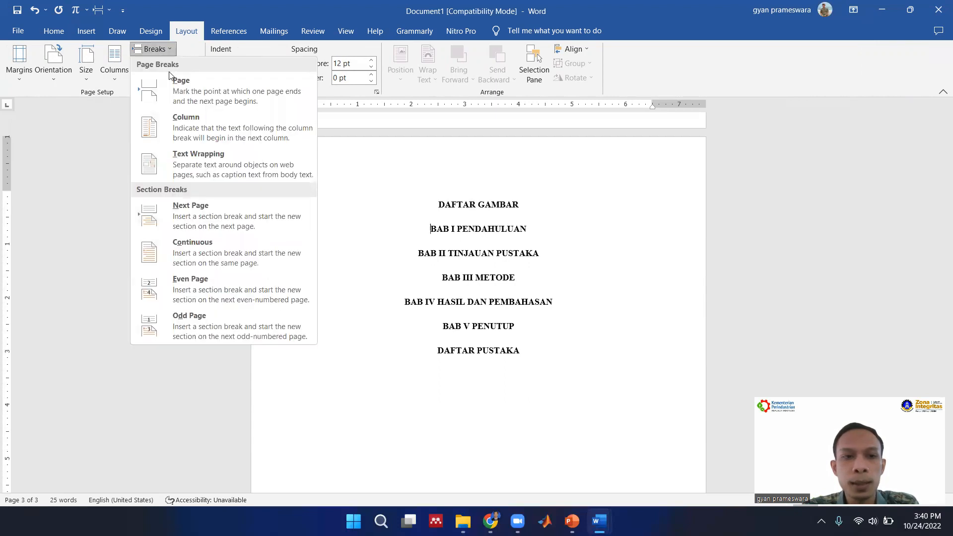
{"action": "left_click", "coordinate": [224, 204]}
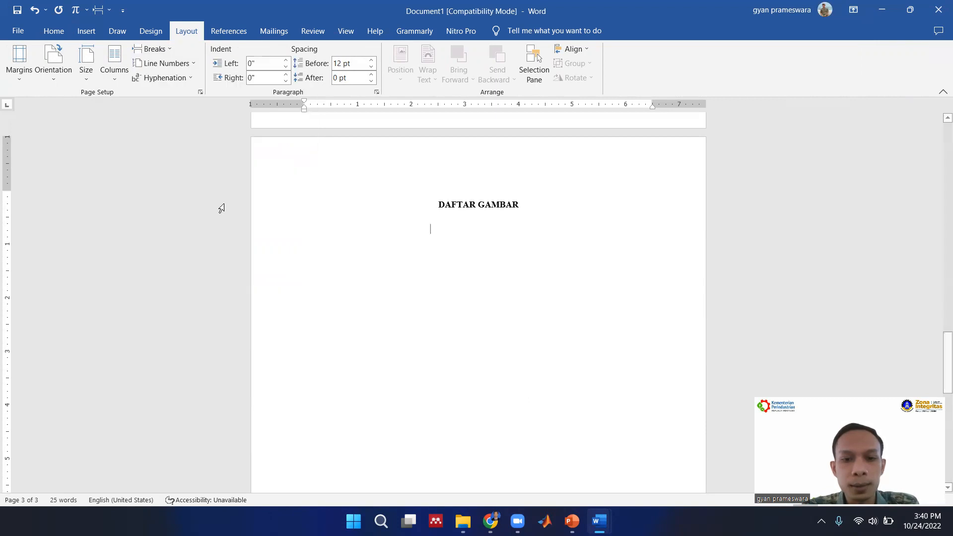
{"action": "scroll", "coordinate": [406, 258], "scroll_direction": "up", "scroll_amount": 7}
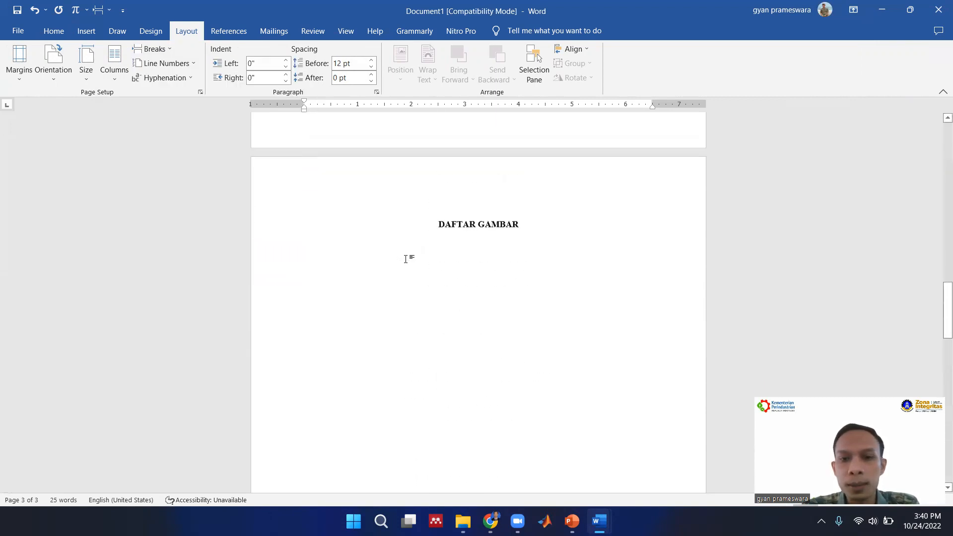
{"action": "scroll", "coordinate": [406, 258], "scroll_direction": "down", "scroll_amount": 8}
{"action": "scroll", "coordinate": [406, 258], "scroll_direction": "down", "scroll_amount": 3}
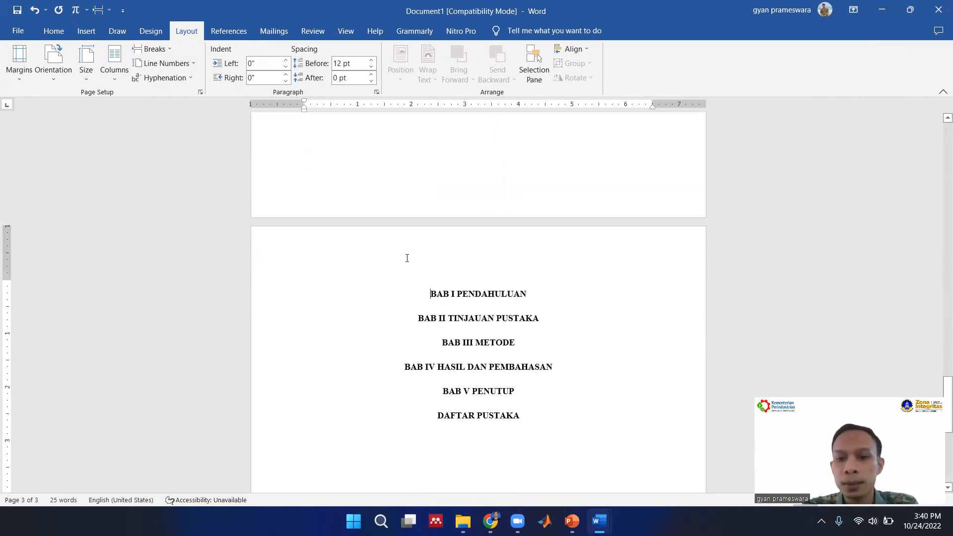
{"action": "scroll", "coordinate": [422, 274], "scroll_direction": "down", "scroll_amount": 1}
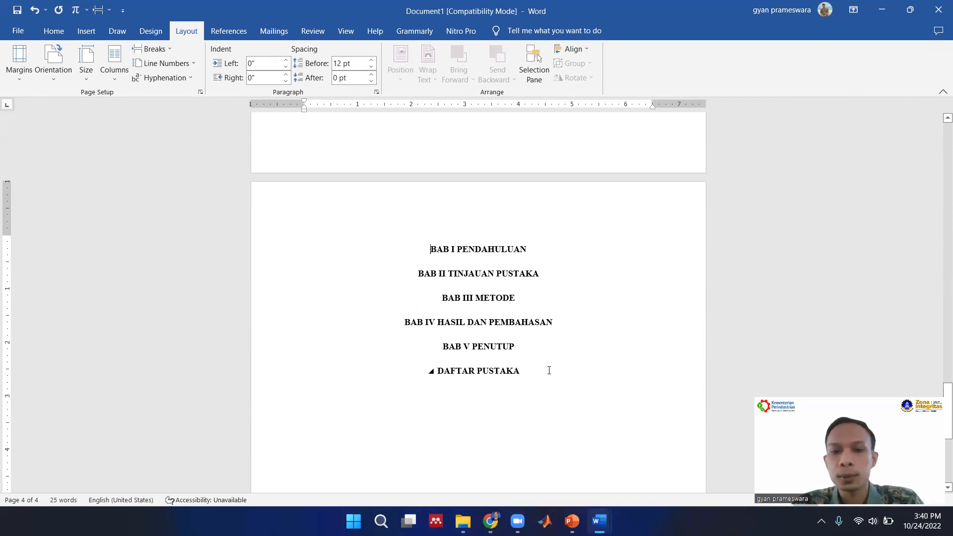
Add the lines "Latar Belakang", "Rumusan Masalah" and "Tujuan" as separate paragraphs below BAB I PENDAHULUAN.
{"action": "left_click", "coordinate": [538, 250]}
{"action": "key", "text": "Return"}
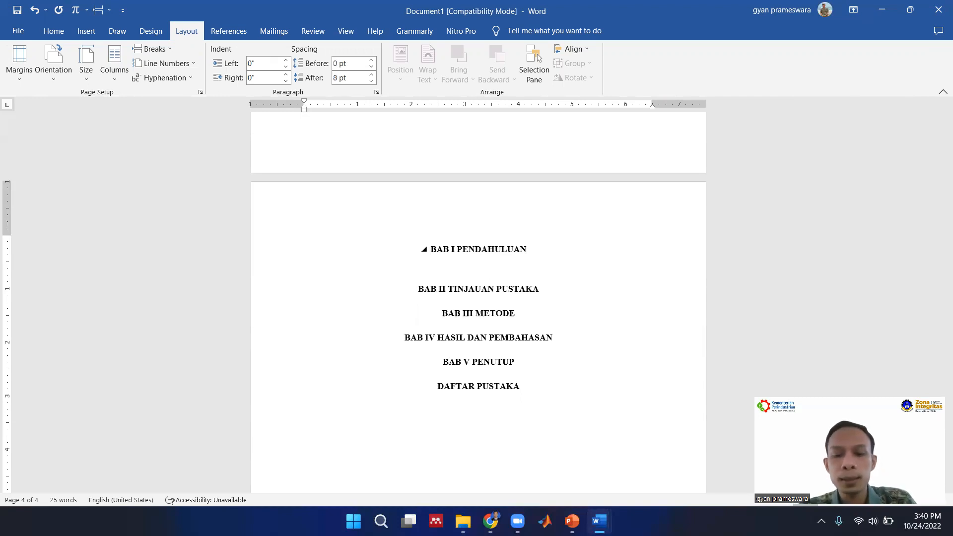
{"action": "type", "text": "Latar B"}
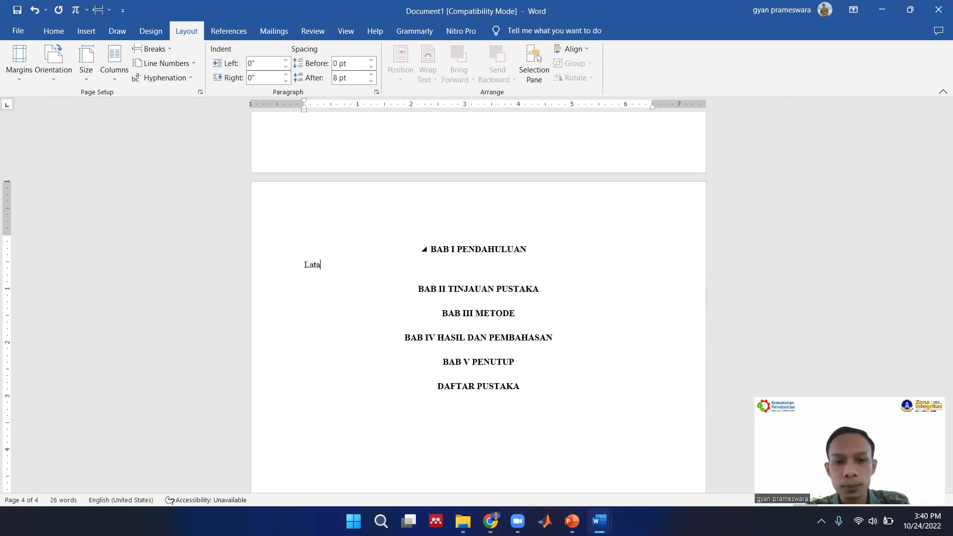
{"action": "key", "text": "BackSpace"}
{"action": "type", "text": "Belakang"}
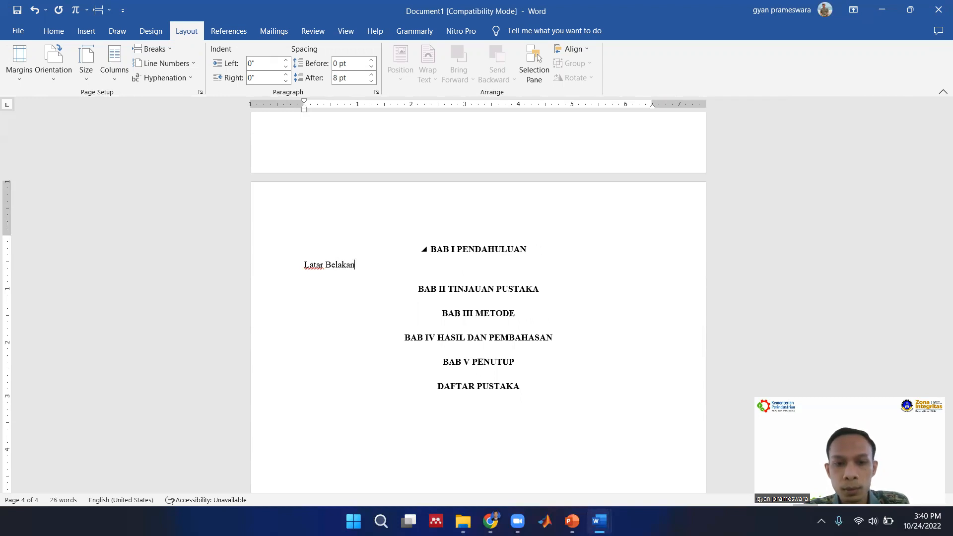
{"action": "key", "text": "Return"}
{"action": "type", "text": "Rumusa"}
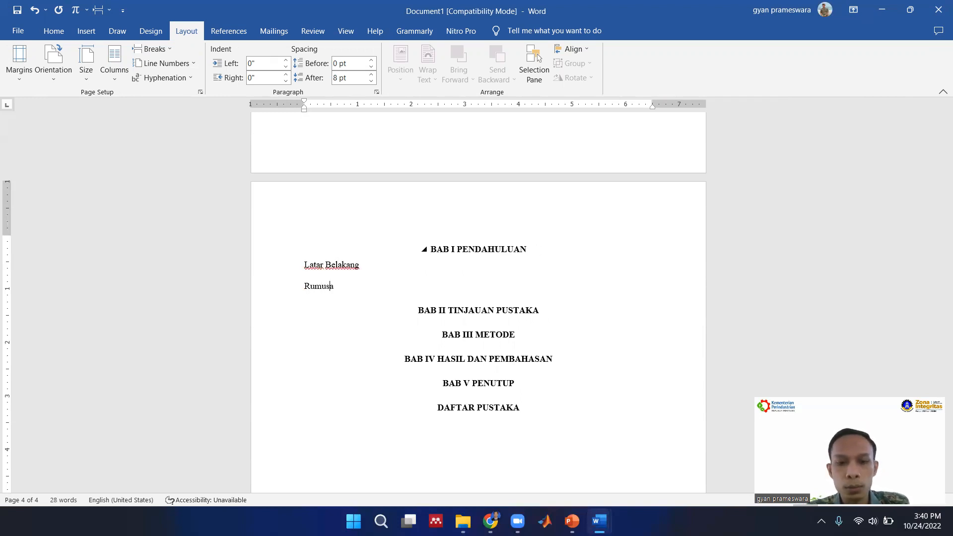
{"action": "type", "text": "n Masalah"}
{"action": "key", "text": "Return"}
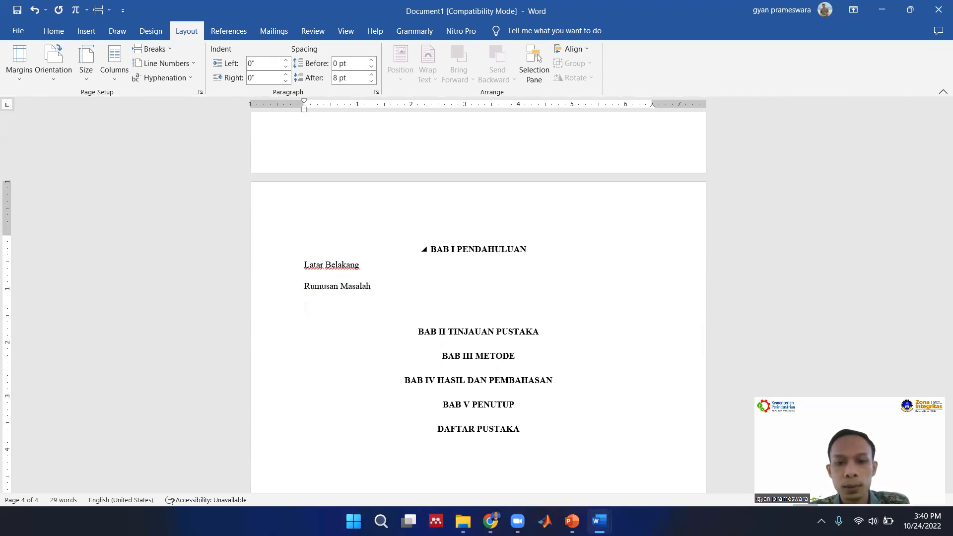
{"action": "type", "text": "Tujuan"}
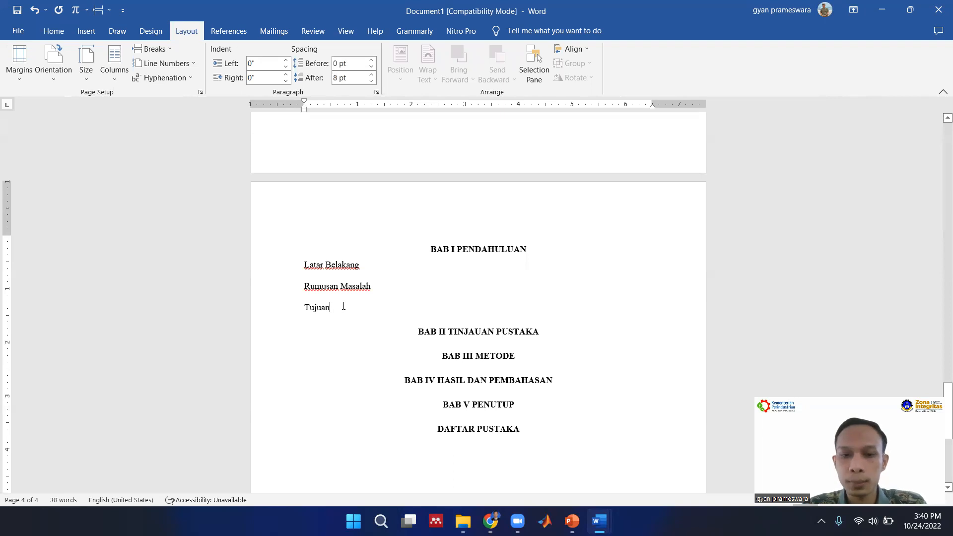
Apply the SUB BAB style to the Latar Belakang, Rumusan Masalah and Tujuan lines.
{"action": "left_click", "coordinate": [52, 31]}
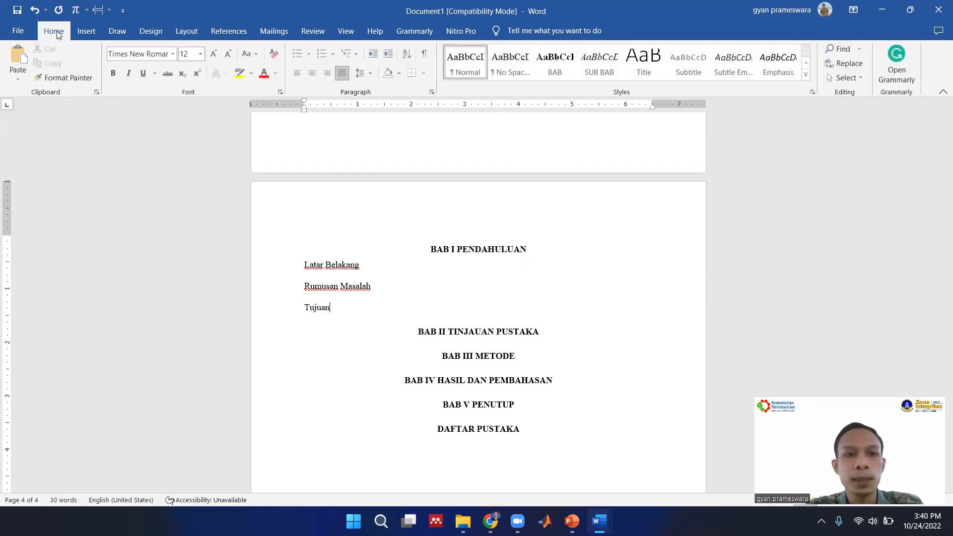
{"action": "left_click_drag", "start_coordinate": [347, 307], "coordinate": [304, 271]}
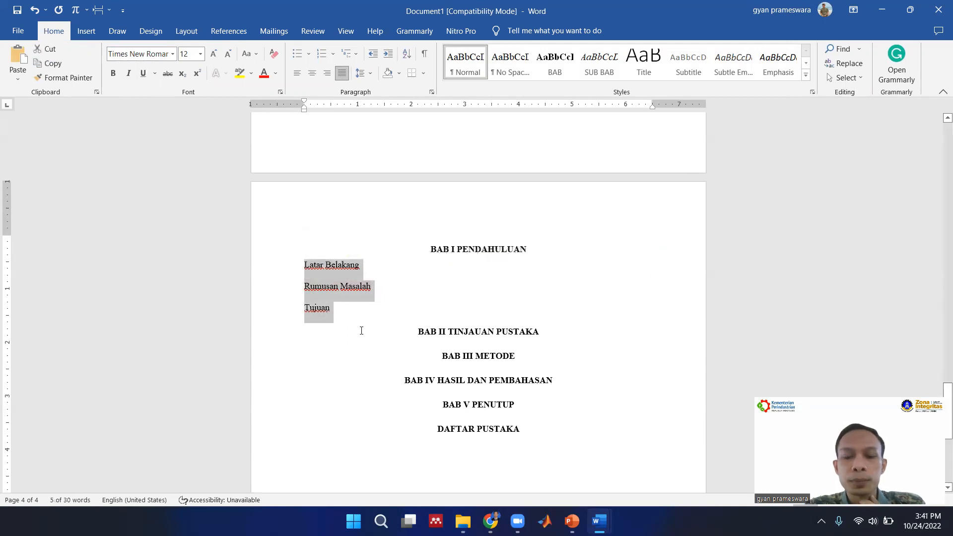
{"action": "left_click", "coordinate": [603, 71]}
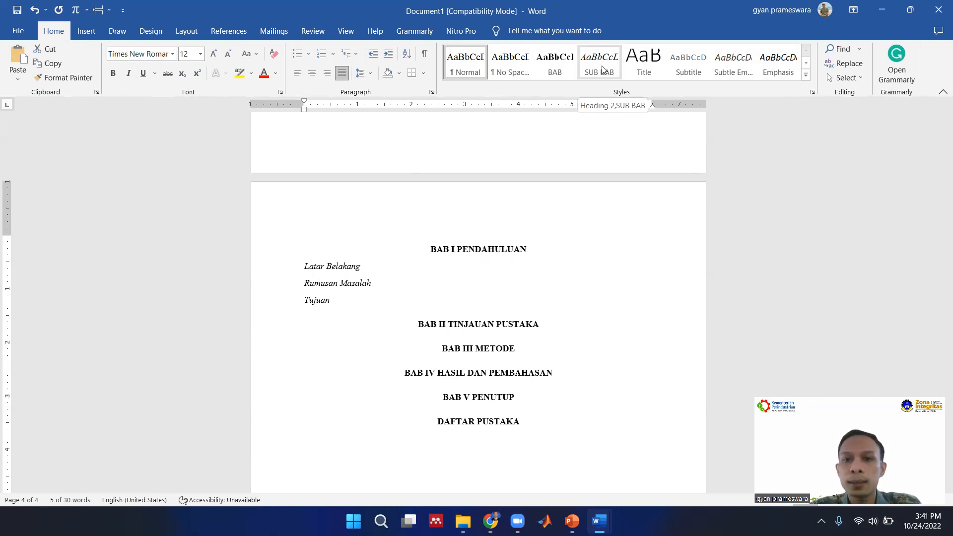
{"action": "left_click", "coordinate": [600, 67]}
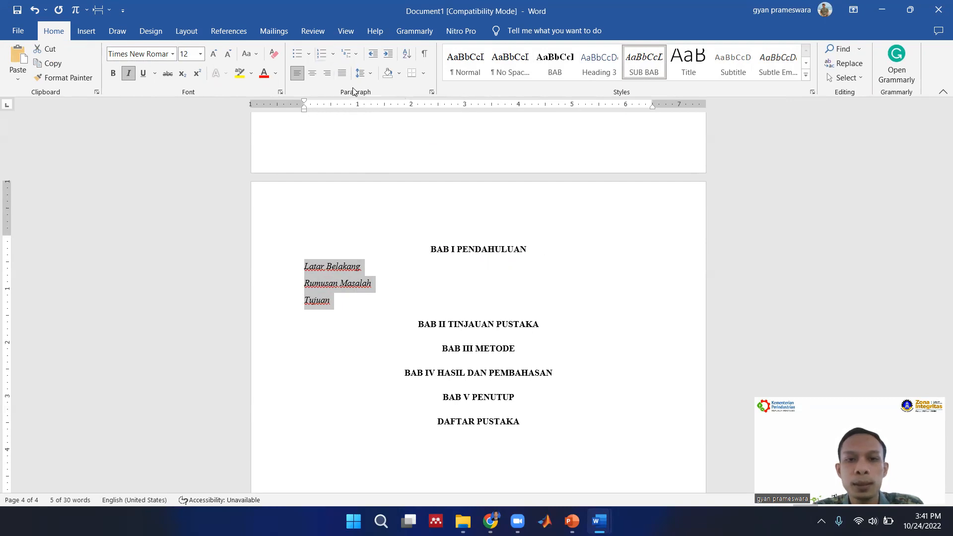
Number the Latar Belakang, Rumusan Masalah and Tujuan lines with a new number format "1.1." using Right alignment.
{"action": "left_click", "coordinate": [334, 54]}
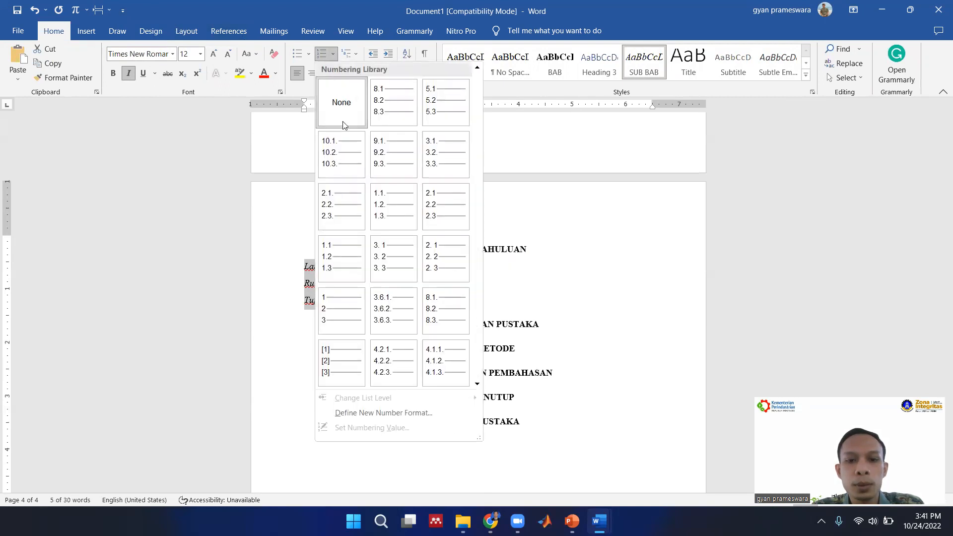
{"action": "left_click", "coordinate": [415, 412]}
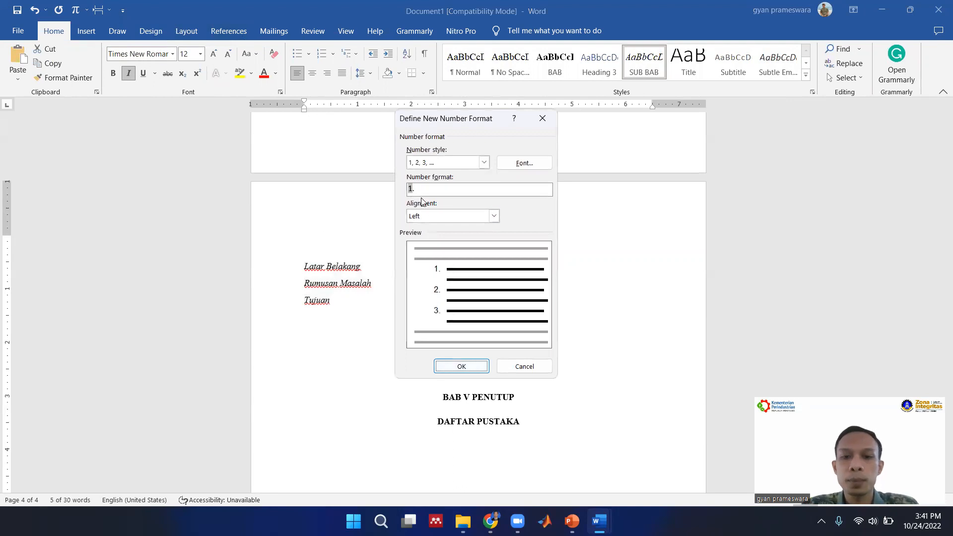
{"action": "left_click_drag", "start_coordinate": [471, 119], "coordinate": [583, 131]}
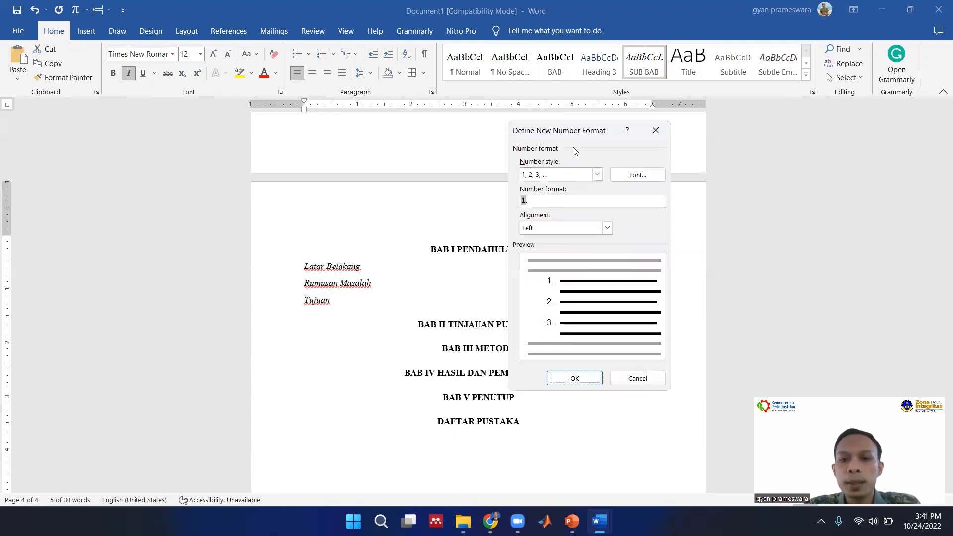
{"action": "left_click", "coordinate": [521, 200]}
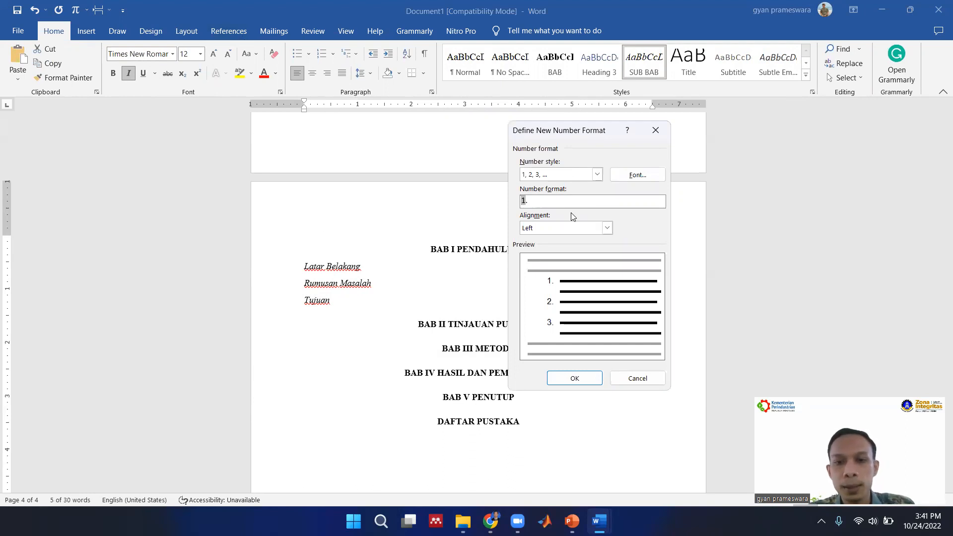
{"action": "type", "text": "1."}
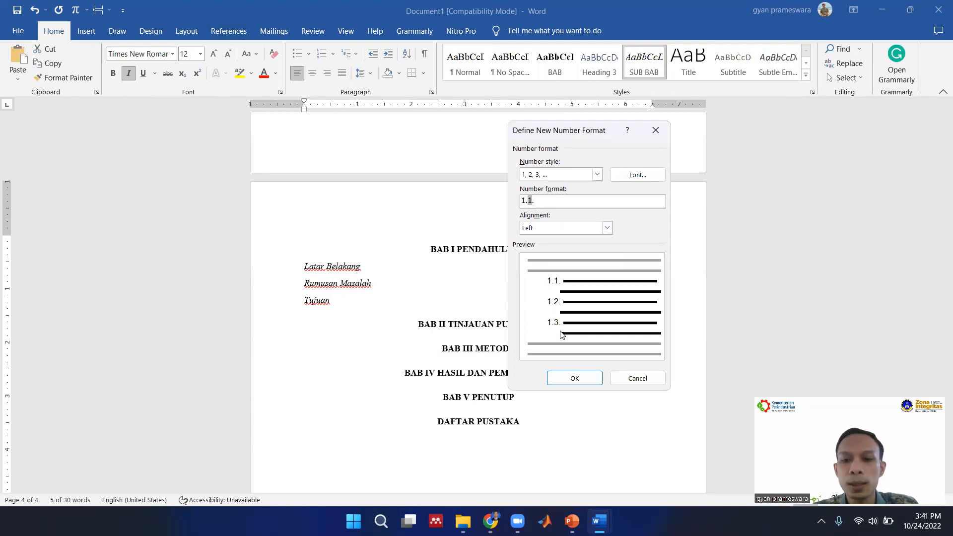
{"action": "left_click", "coordinate": [562, 229]}
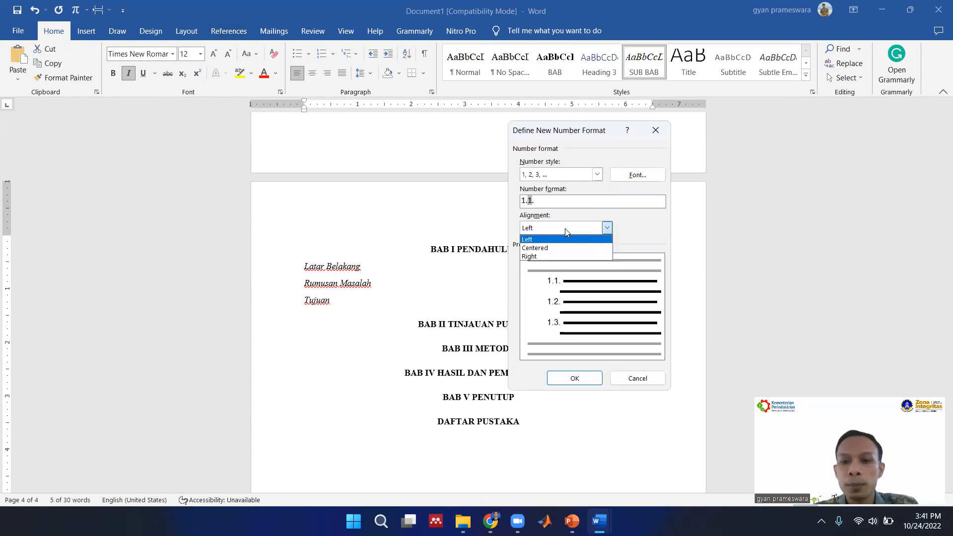
{"action": "left_click", "coordinate": [552, 256]}
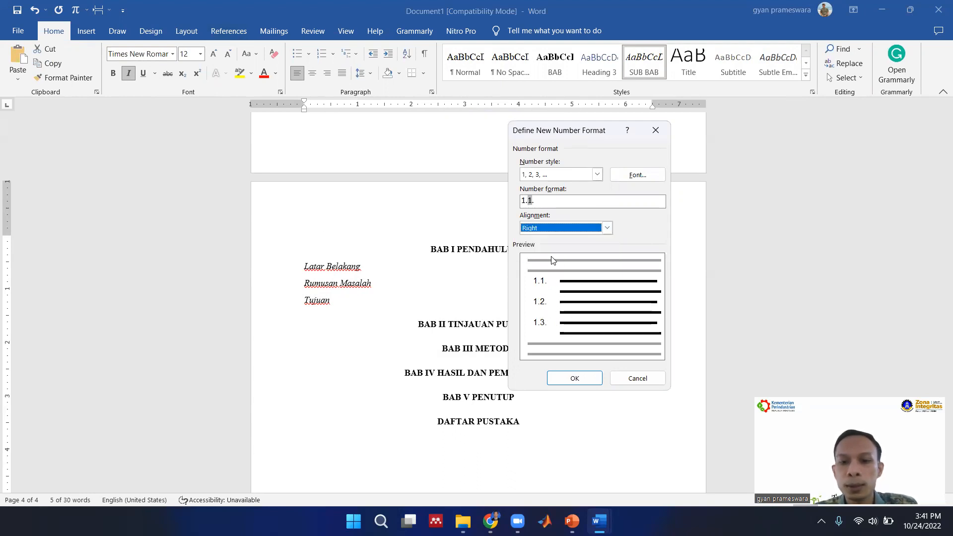
{"action": "left_click", "coordinate": [578, 382]}
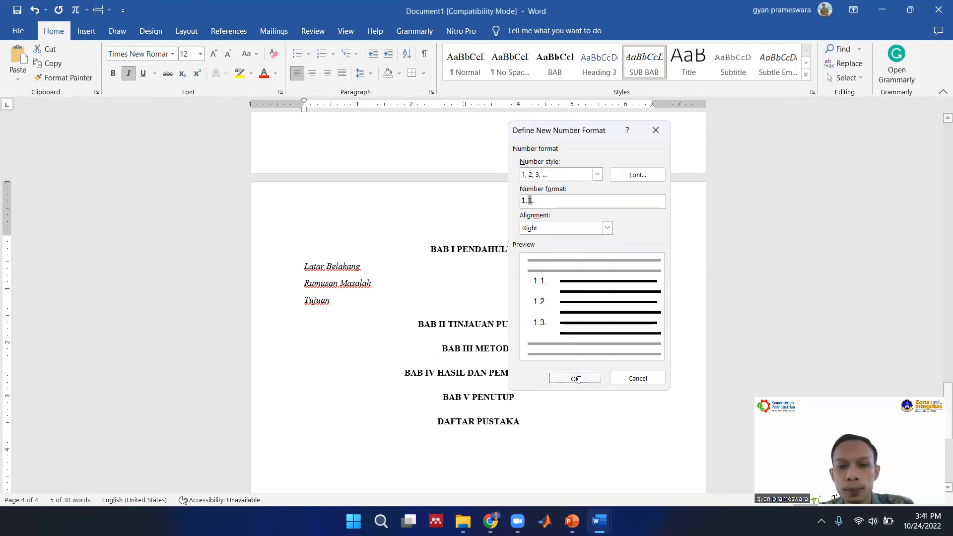
{"action": "left_click", "coordinate": [403, 269]}
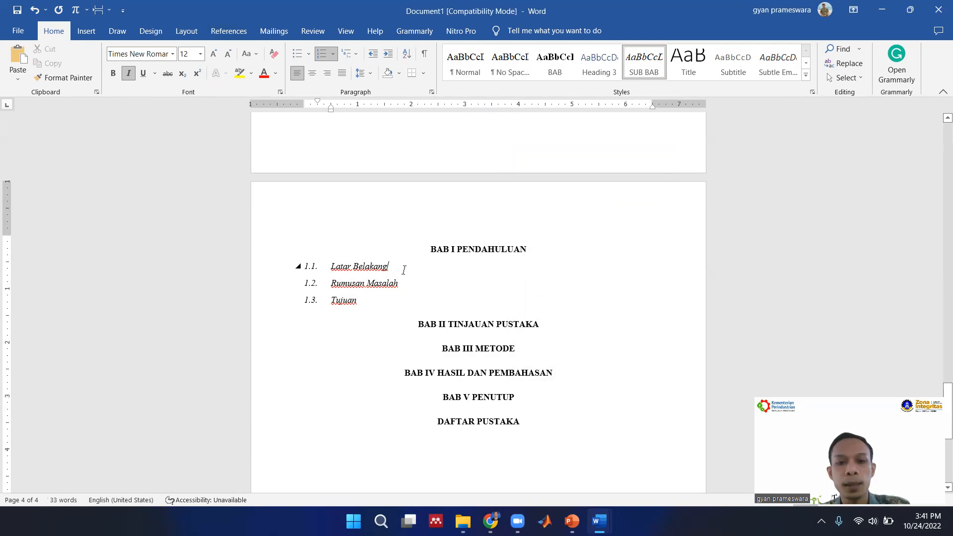
{"action": "key", "text": "Return"}
{"action": "key", "text": "BackSpace"}
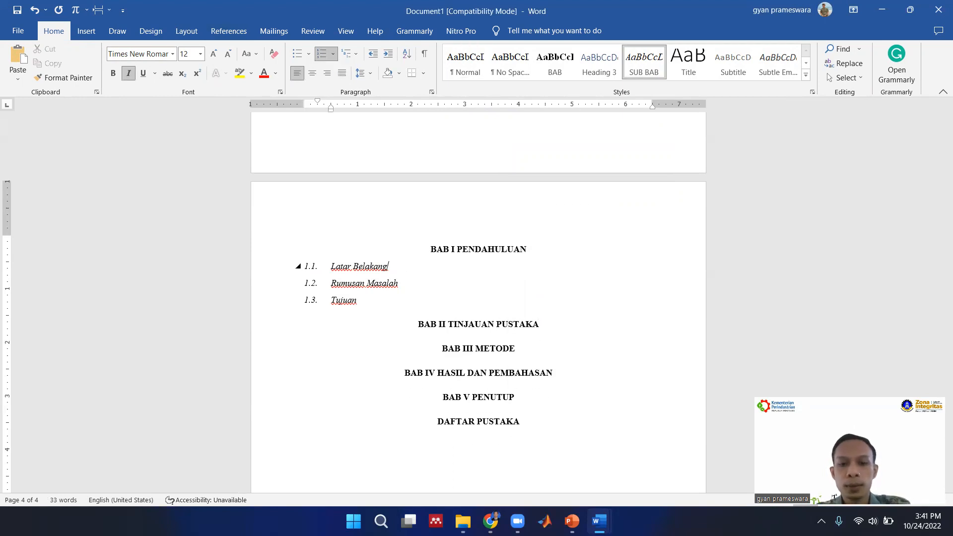
Insert a Next Page section break before BAB II TINJAUAN PUSTAKA.
{"action": "left_click", "coordinate": [418, 324]}
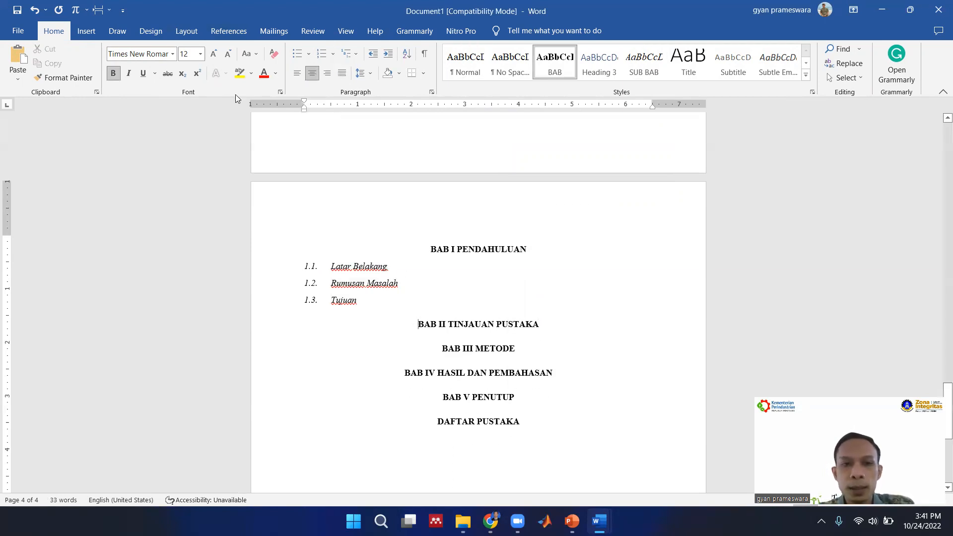
{"action": "left_click", "coordinate": [192, 36]}
{"action": "left_click", "coordinate": [147, 49]}
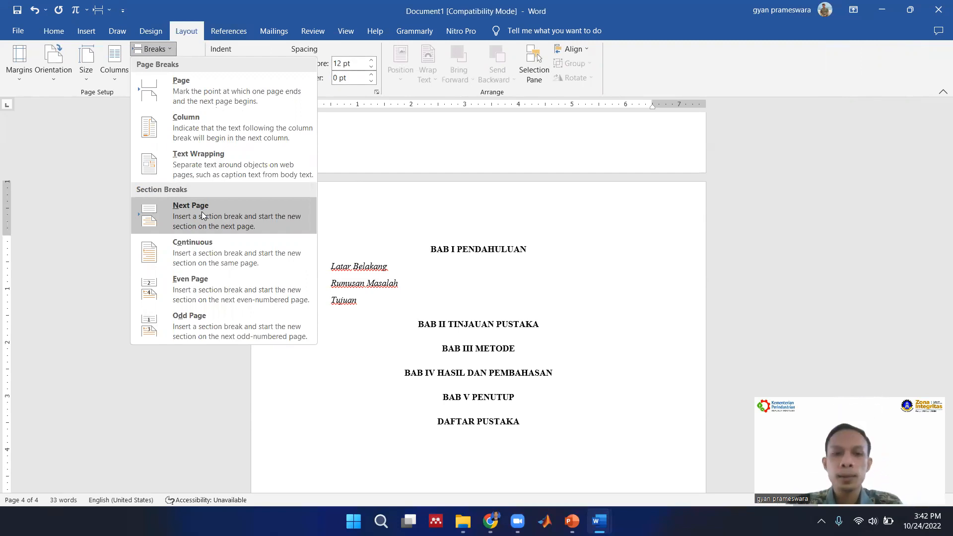
{"action": "left_click", "coordinate": [202, 212]}
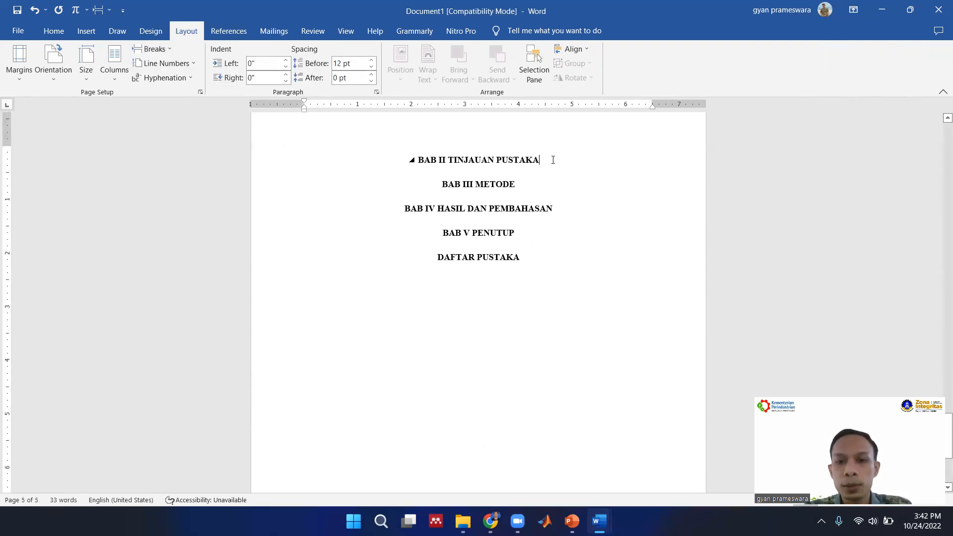
Consult the BAB II subheadings in KTI K3 Contoh.docx and add the lines "Pengertian K3" and "Kecelakaan Kerja" below BAB II TINJAUAN PUSTAKA in Document1.
{"action": "key", "text": "Return"}
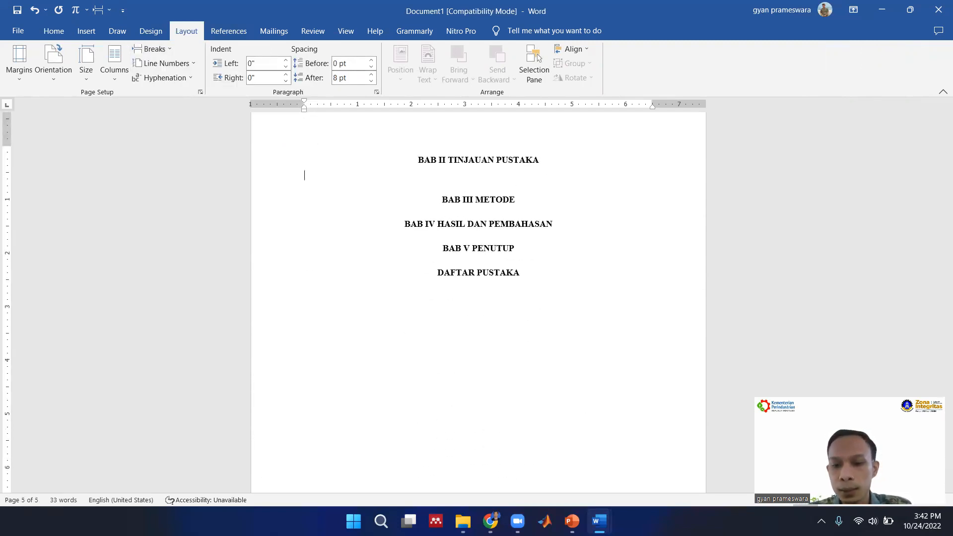
{"action": "mouse_move", "coordinate": [599, 521]}
{"action": "left_click", "coordinate": [692, 464]}
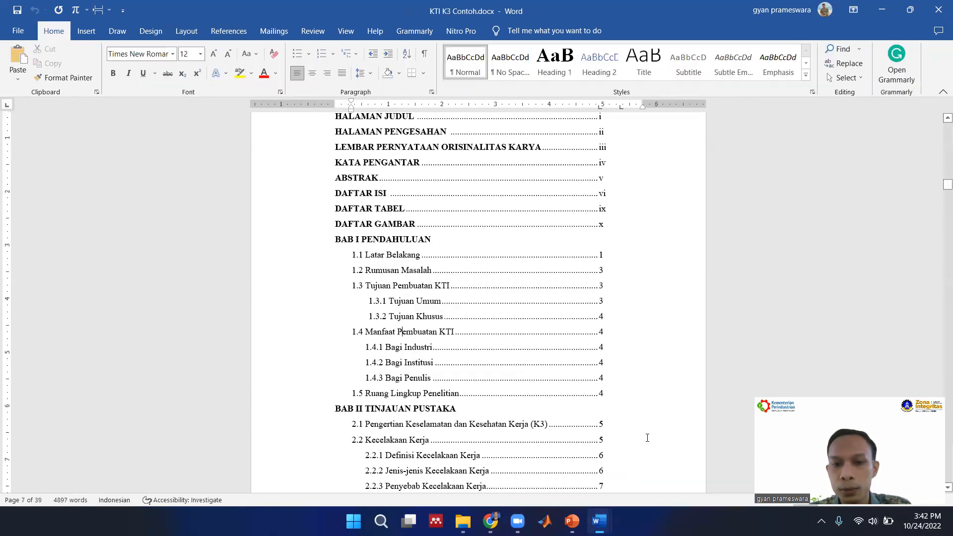
{"action": "scroll", "coordinate": [421, 309], "scroll_direction": "down", "scroll_amount": 3}
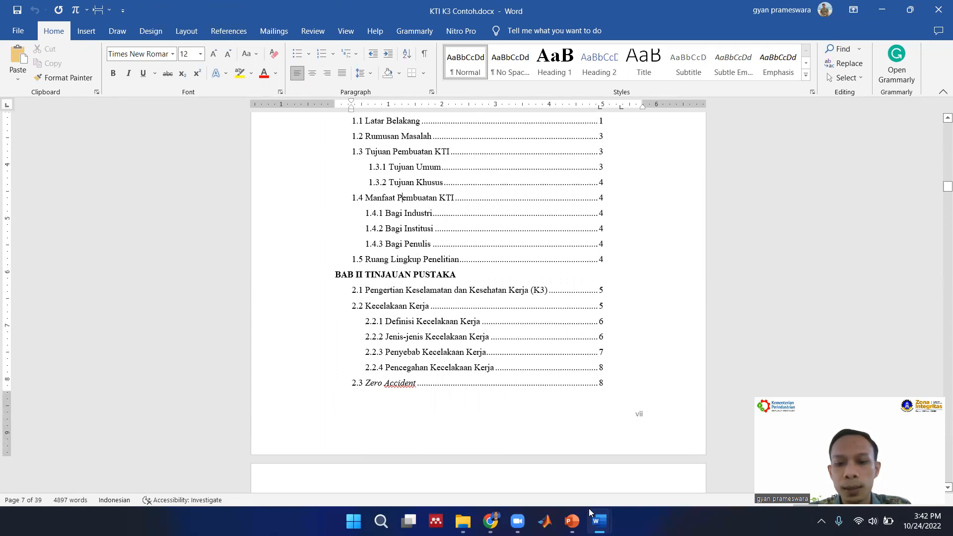
{"action": "mouse_move", "coordinate": [589, 509]}
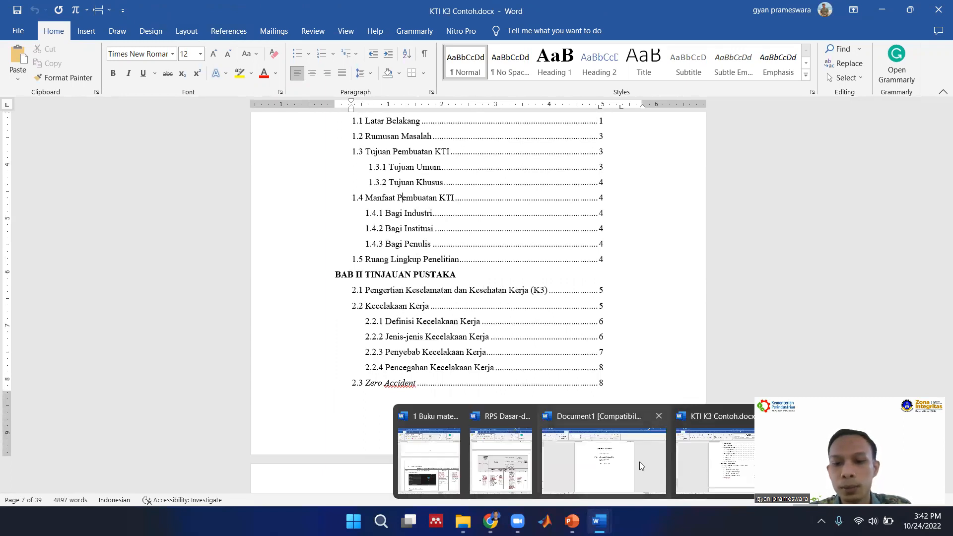
{"action": "left_click", "coordinate": [577, 468]}
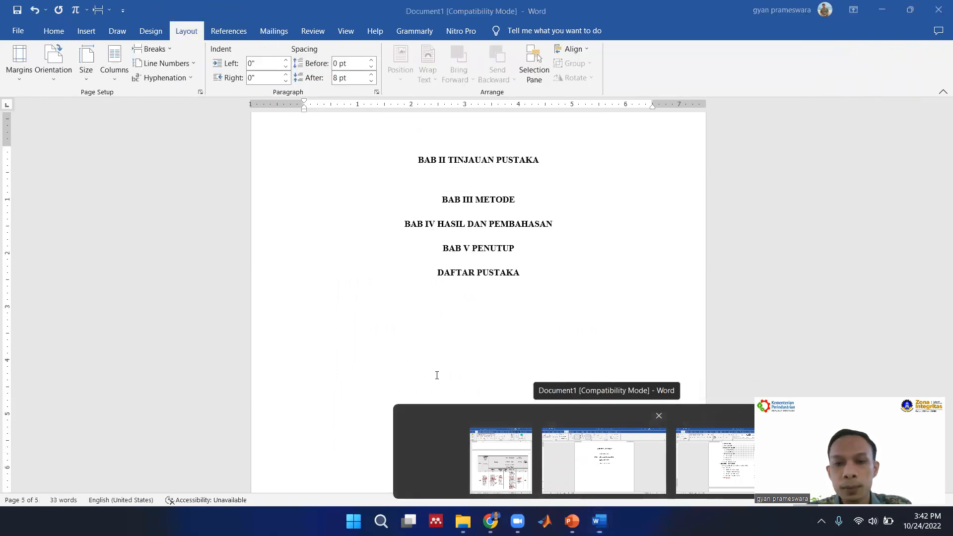
{"action": "type", "text": "P"}
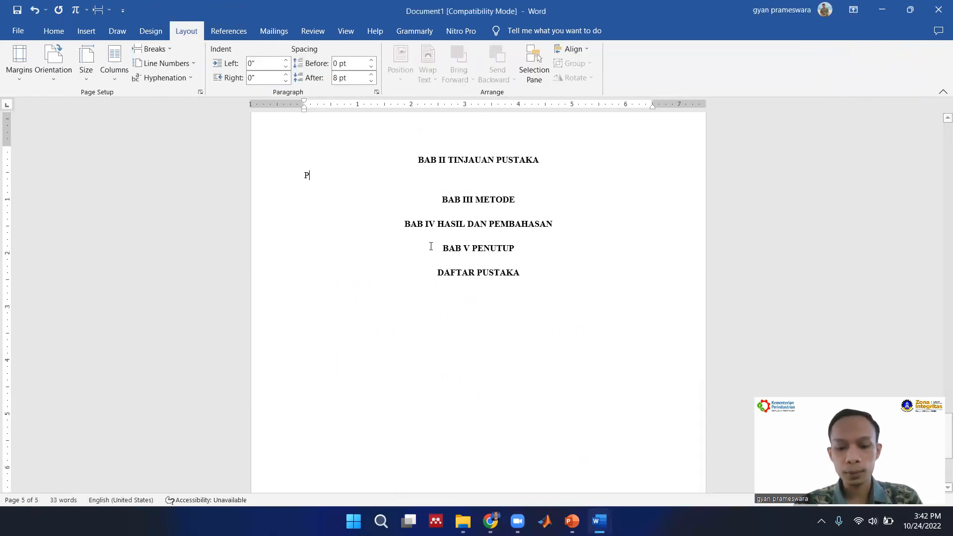
{"action": "type", "text": "engertian K"}
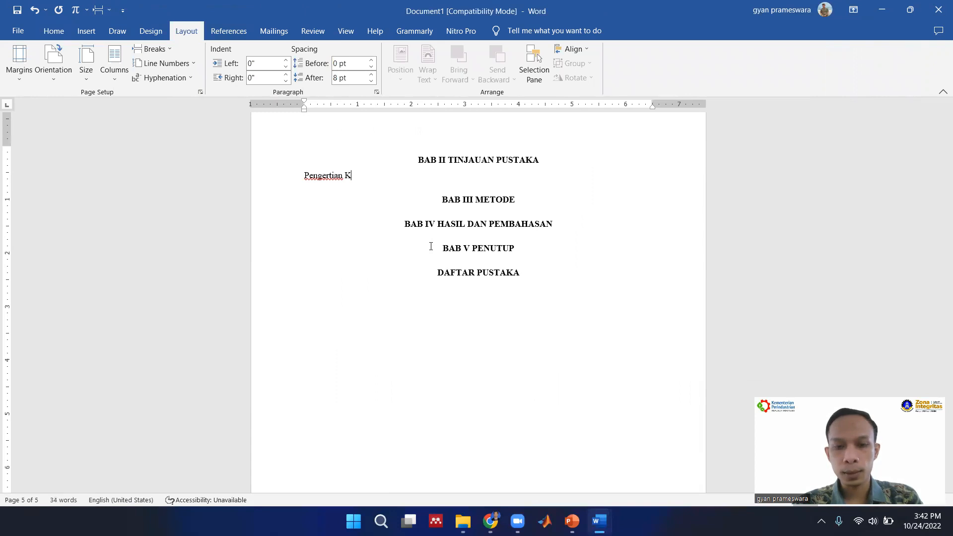
{"action": "type", "text": "3"}
{"action": "key", "text": "Return"}
{"action": "type", "text": "Kecelak"}
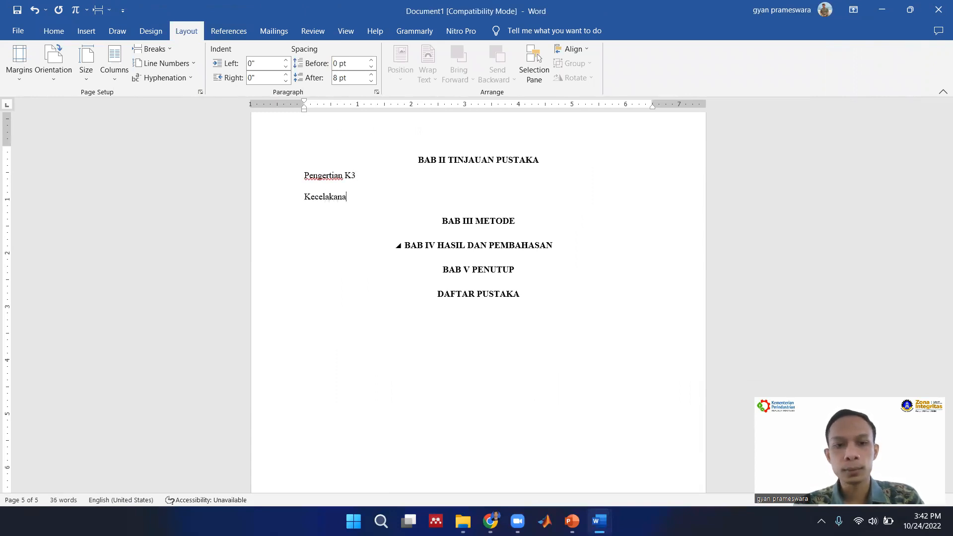
{"action": "type", "text": "aan Kerj"}
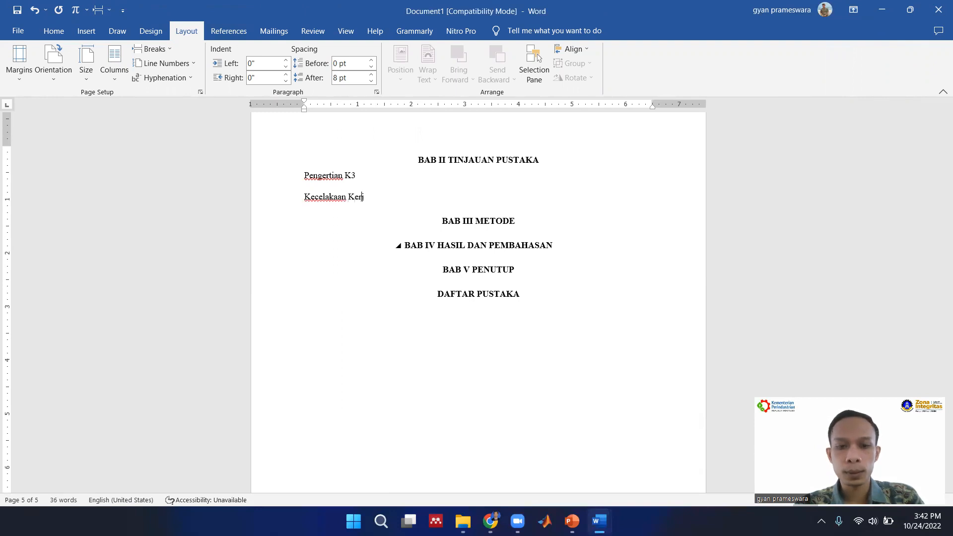
Number the Pengertian K3 and Kecelakaan Kerja lines with a new number format "2.1.".
{"action": "left_click_drag", "start_coordinate": [379, 200], "coordinate": [315, 180]}
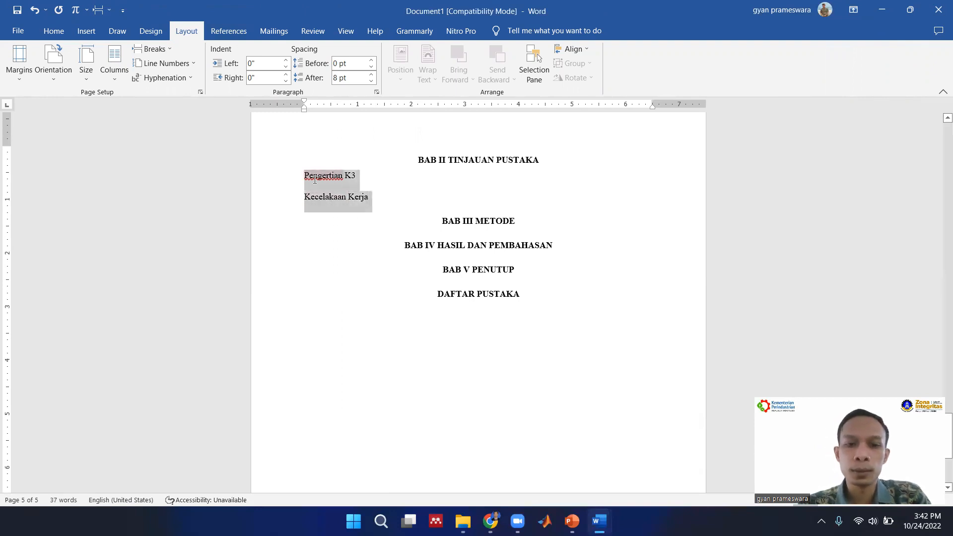
{"action": "left_click", "coordinate": [56, 32]}
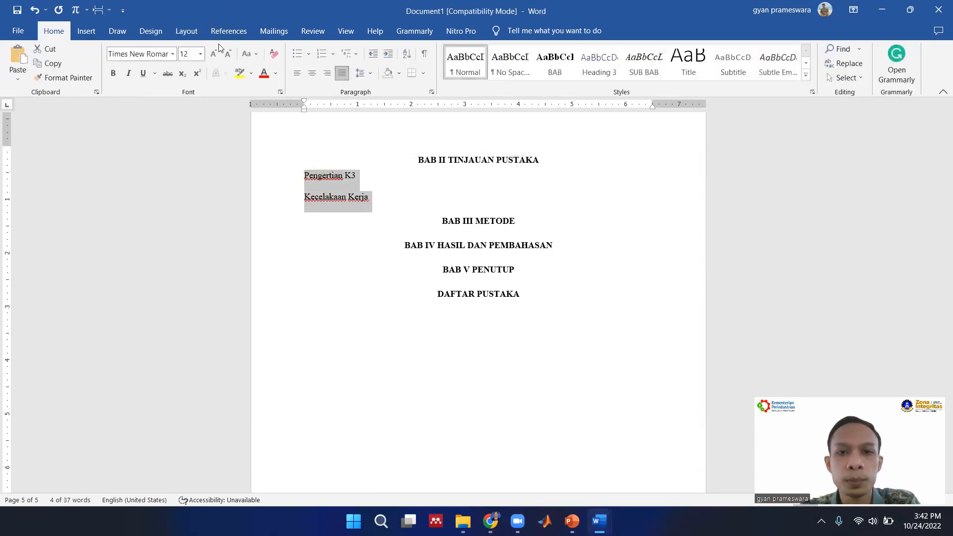
{"action": "left_click", "coordinate": [336, 54]}
{"action": "left_click", "coordinate": [409, 426]}
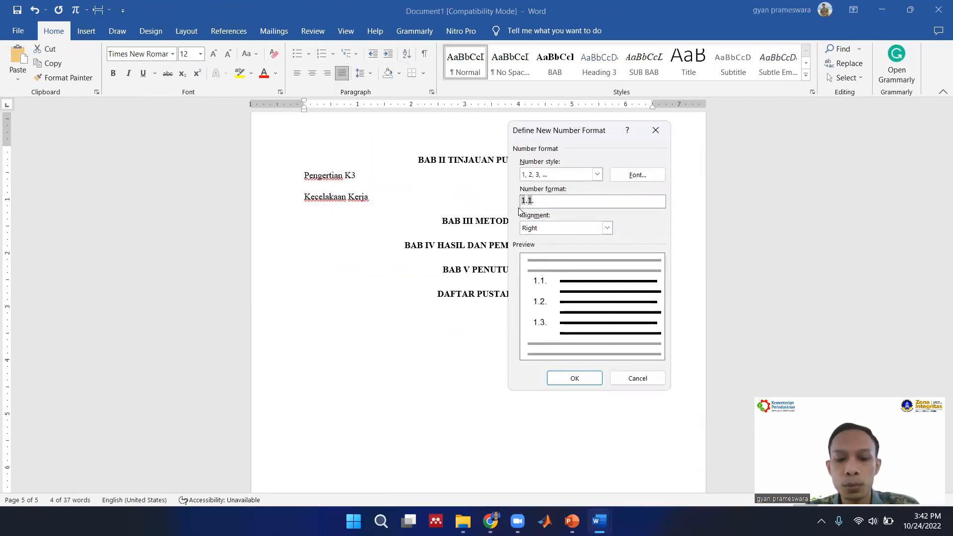
{"action": "type", "text": "2"}
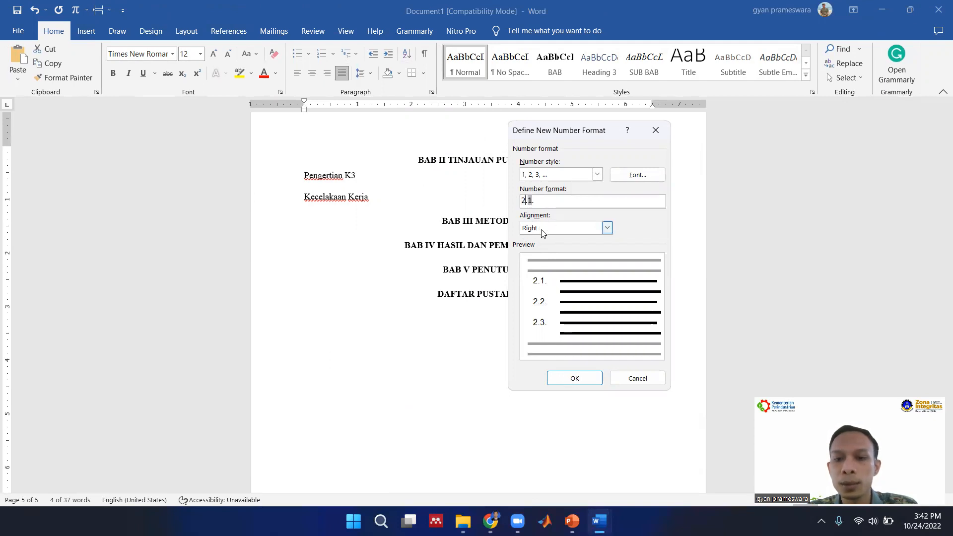
{"action": "left_click", "coordinate": [574, 379]}
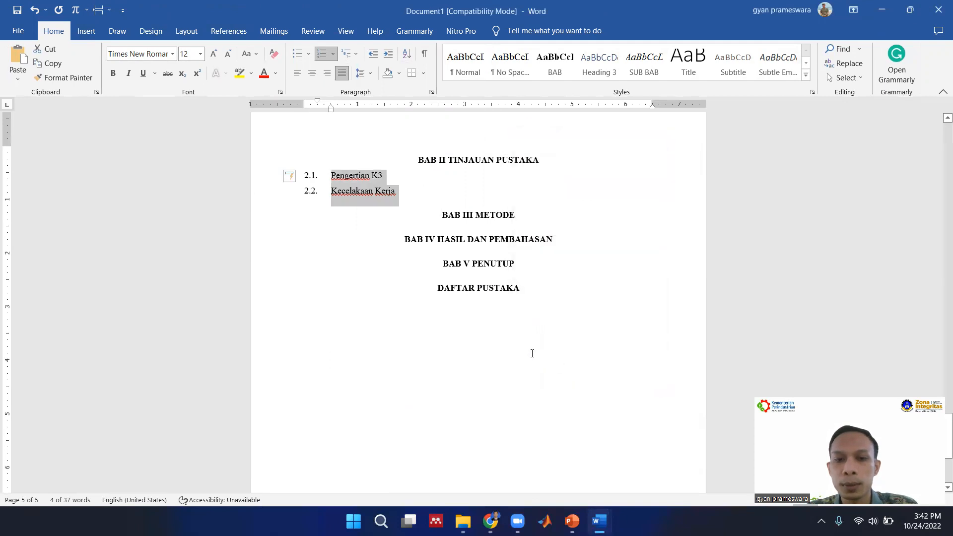
Insert a Next Page section break before BAB III METODE.
{"action": "left_click", "coordinate": [443, 215]}
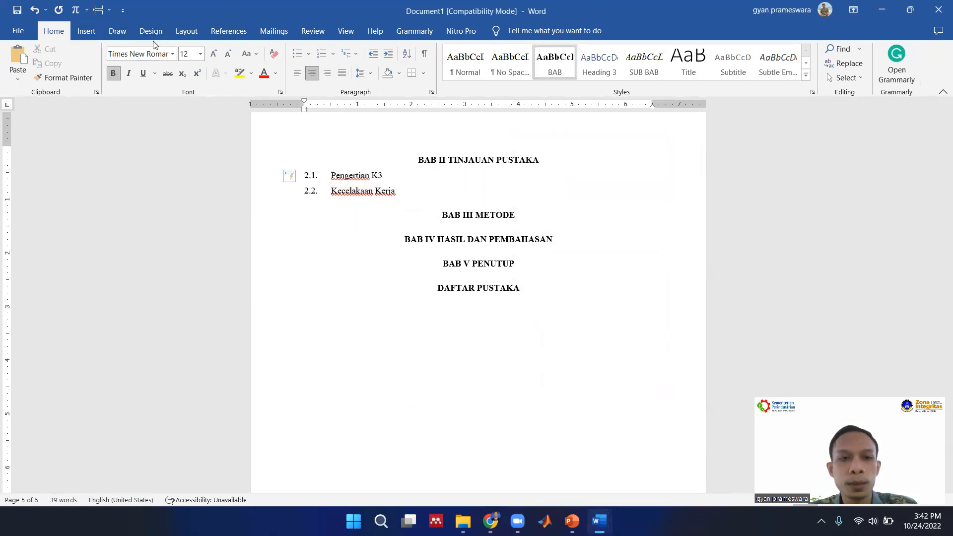
{"action": "left_click", "coordinate": [186, 31]}
{"action": "left_click", "coordinate": [146, 50]}
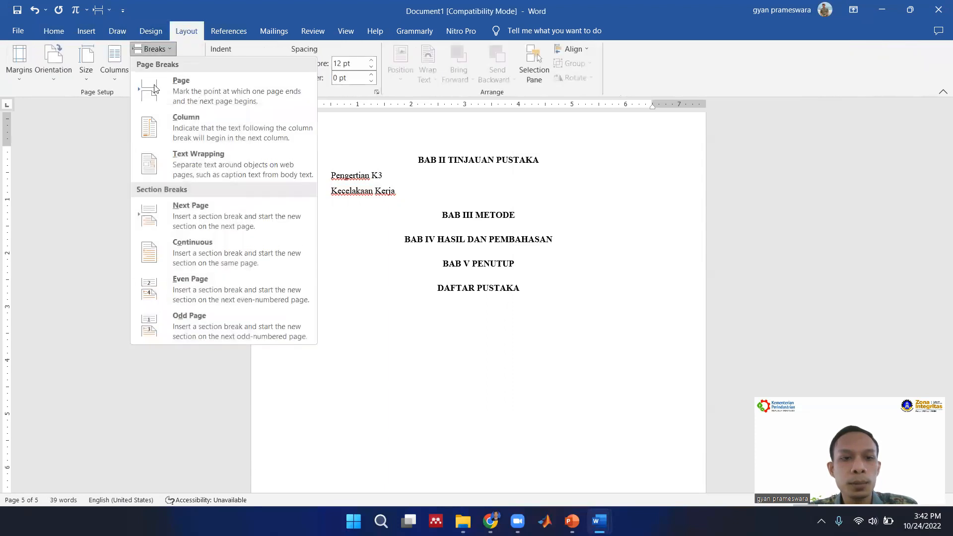
{"action": "left_click", "coordinate": [202, 217]}
Insert a Next Page section break before BAB IV HASIL DAN PEMBAHASAN.
{"action": "scroll", "coordinate": [442, 274], "scroll_direction": "down", "scroll_amount": 10}
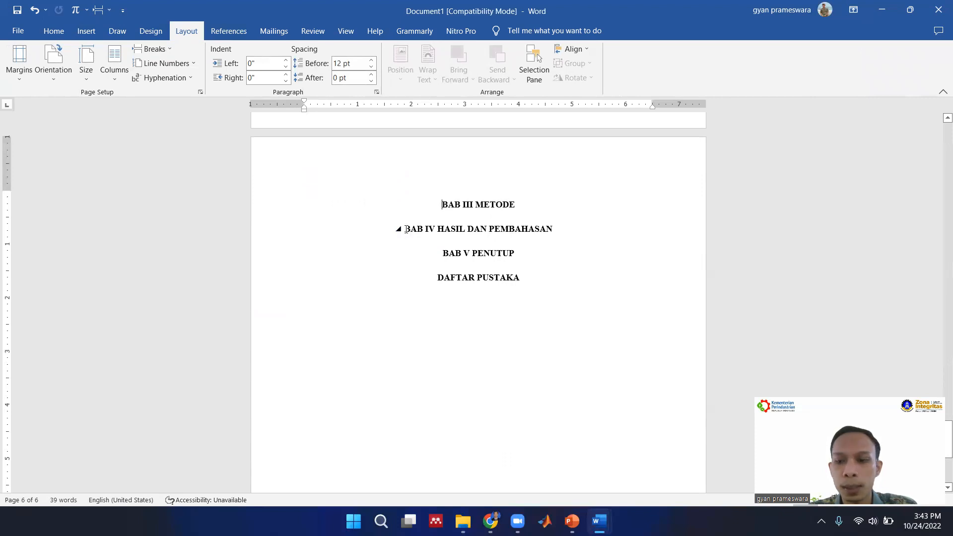
{"action": "left_click", "coordinate": [405, 228]}
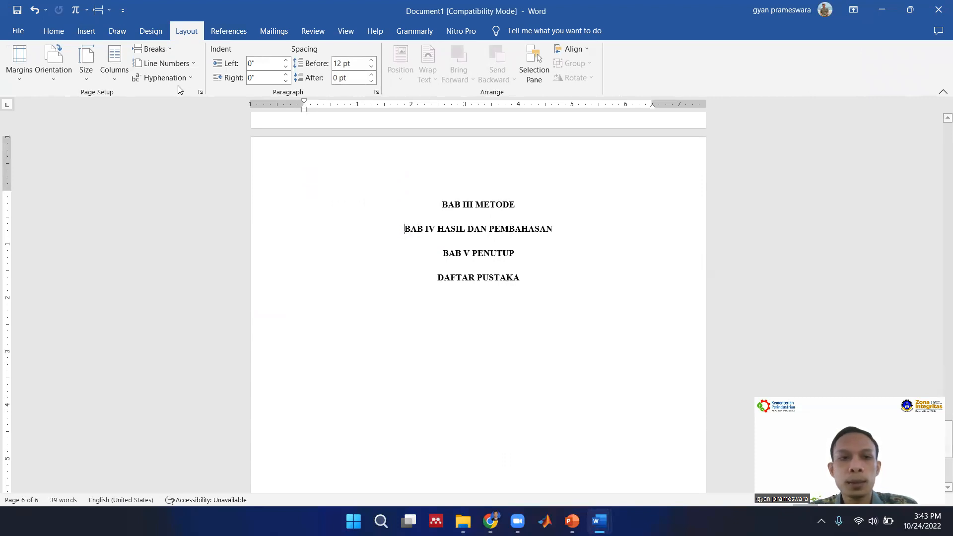
{"action": "left_click", "coordinate": [151, 50]}
{"action": "left_click", "coordinate": [222, 206]}
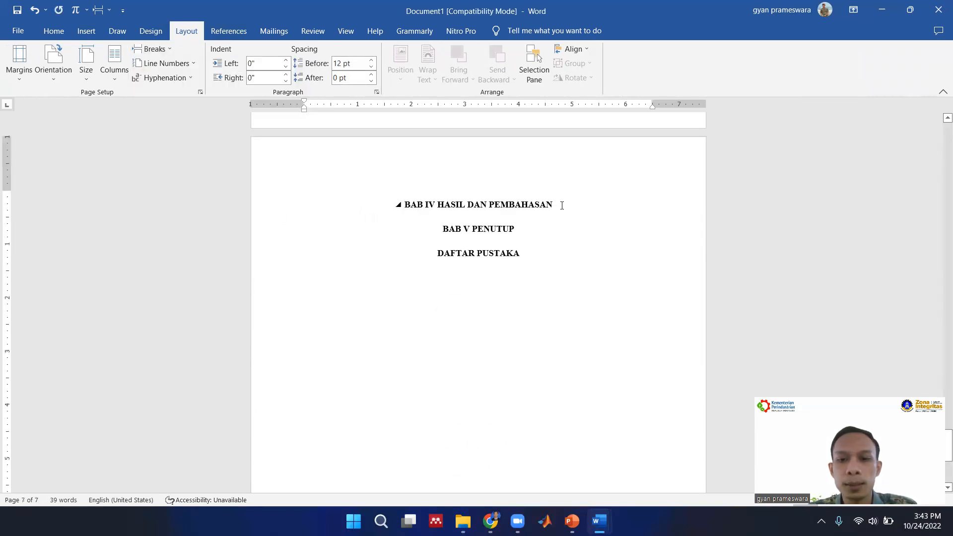
Add the lines "Hasil" and "Pembahasan" as separate paragraphs below BAB IV HASIL DAN PEMBAHASAN and select both.
{"action": "key", "text": "Return"}
{"action": "type", "text": "Hasil"}
{"action": "key", "text": "Return"}
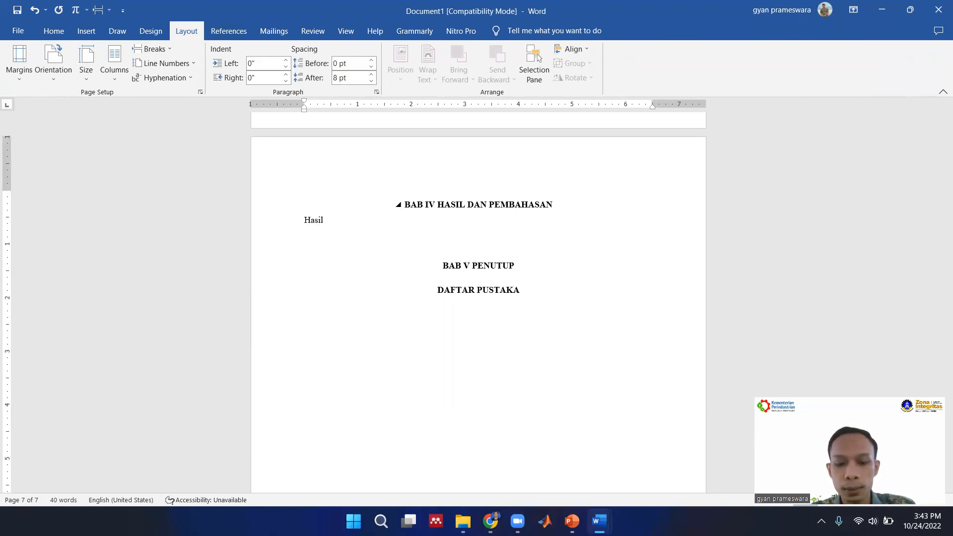
{"action": "type", "text": "Pembahasan"}
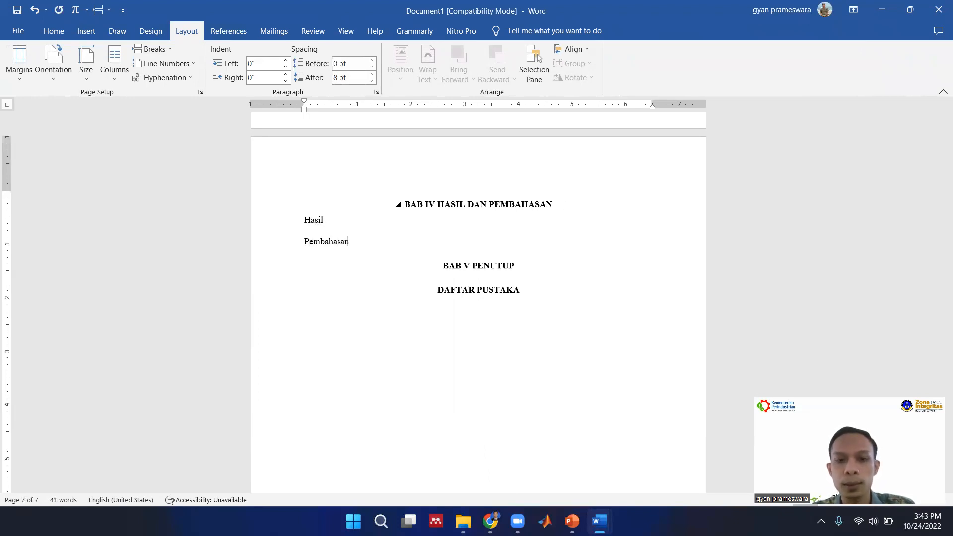
{"action": "left_click_drag", "start_coordinate": [365, 244], "coordinate": [300, 218]}
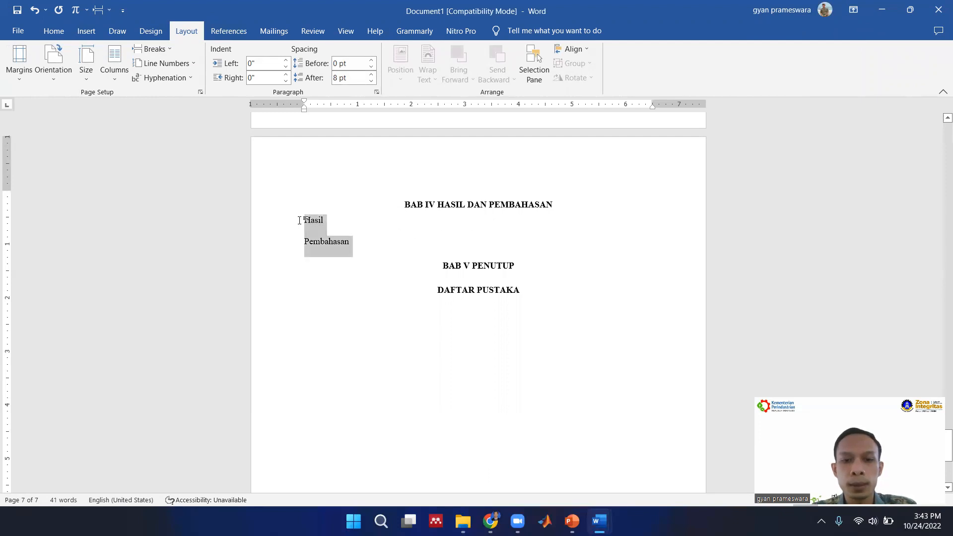
Apply the SUB BAB style to the Hasil and Pembahasan lines and number them with a new number format "4.1.".
{"action": "left_click", "coordinate": [52, 30]}
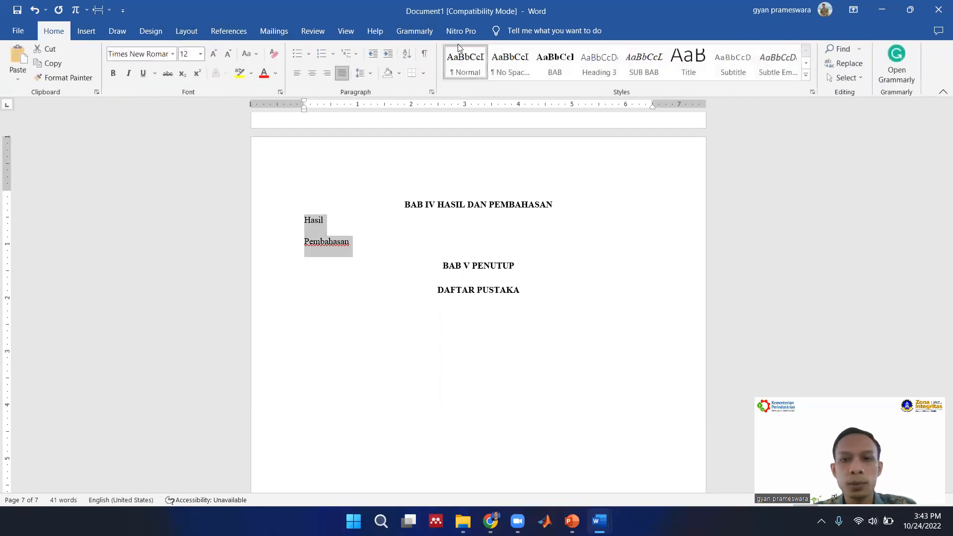
{"action": "left_click", "coordinate": [655, 74]}
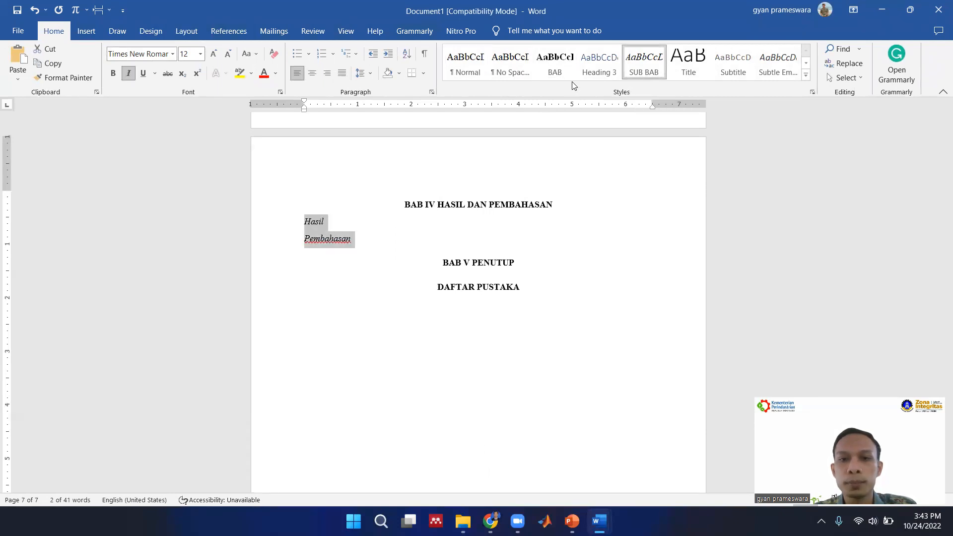
{"action": "left_click", "coordinate": [334, 56]}
{"action": "left_click", "coordinate": [407, 427]}
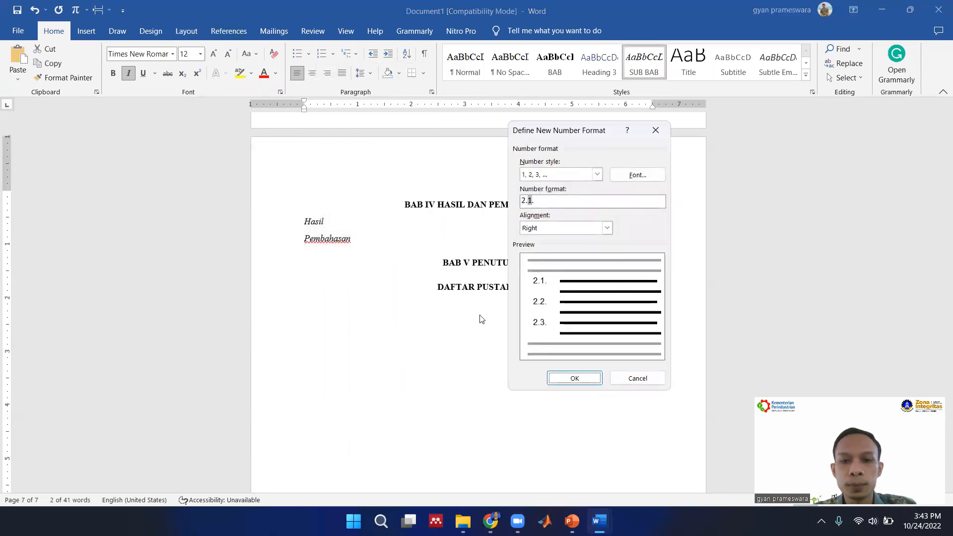
{"action": "double_click", "coordinate": [523, 201]}
{"action": "type", "text": "4"}
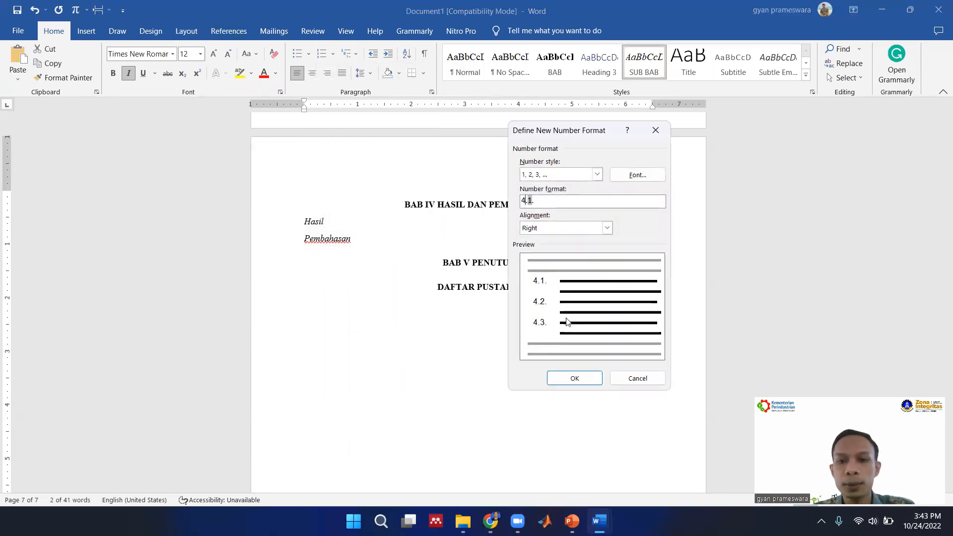
{"action": "left_click", "coordinate": [576, 380]}
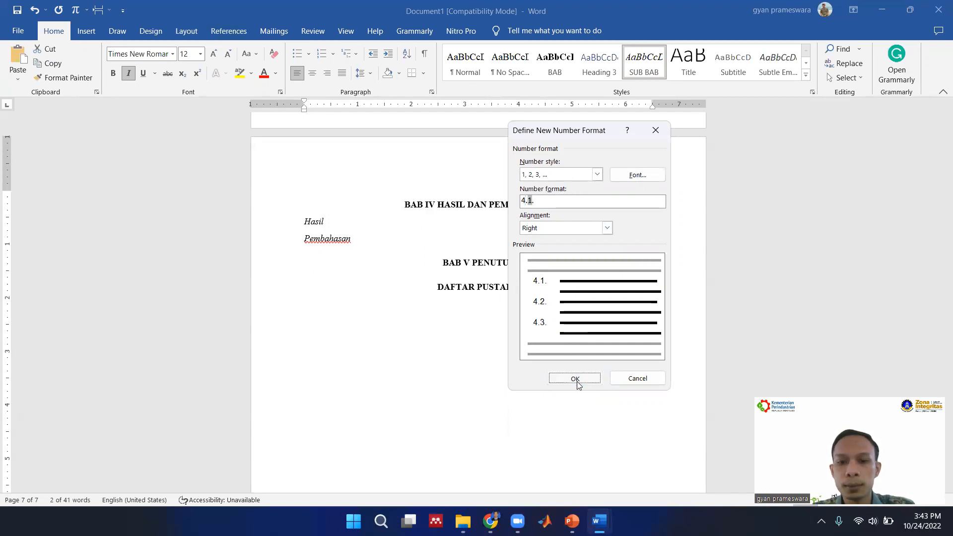
Insert a Next Page section break before BAB V PENUTUP.
{"action": "left_click", "coordinate": [443, 260]}
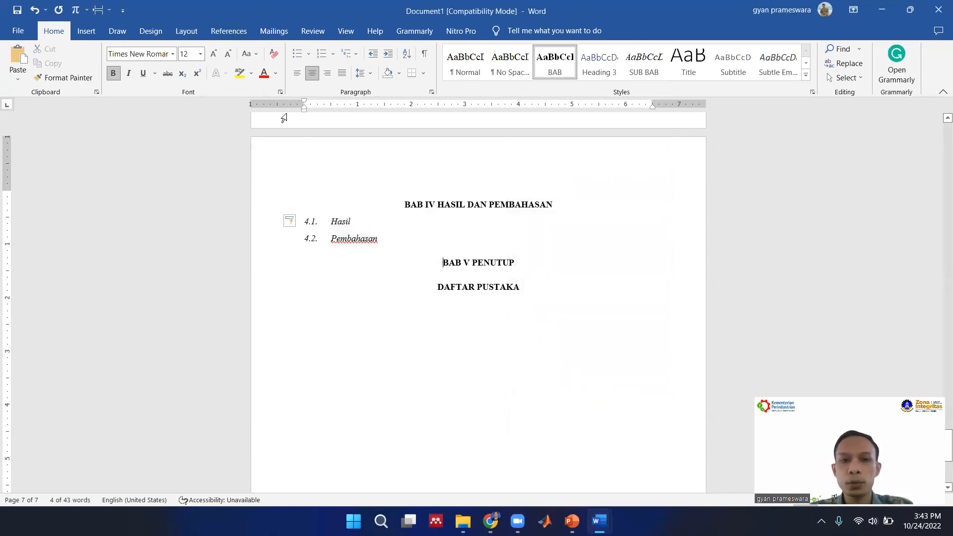
{"action": "left_click", "coordinate": [197, 37]}
{"action": "left_click", "coordinate": [158, 54]}
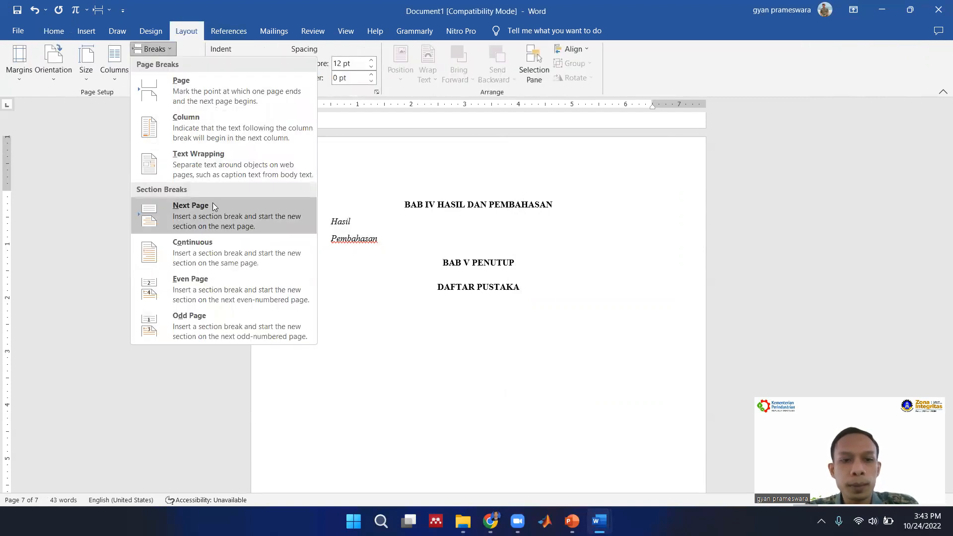
{"action": "left_click", "coordinate": [217, 213]}
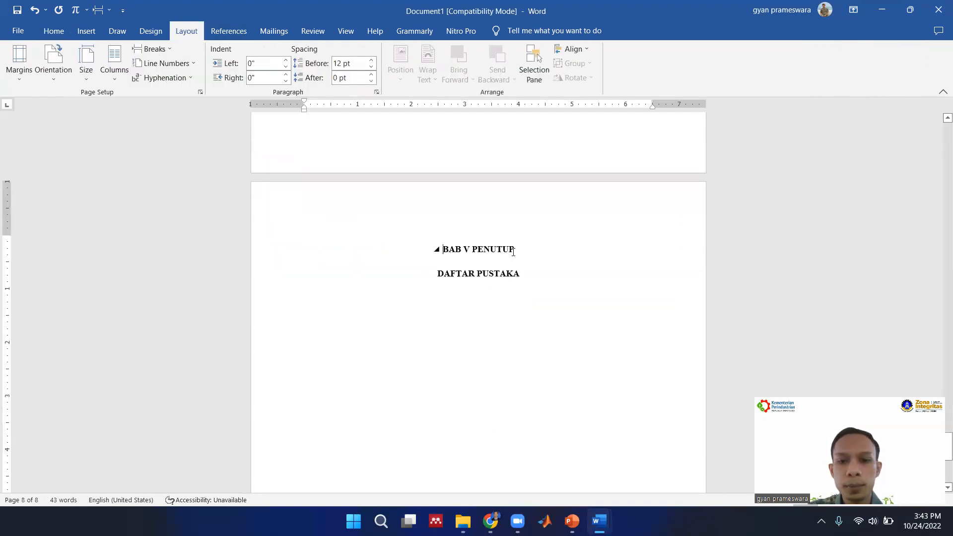
Add the lines "Kesimpulan" and "Saran" as separate paragraphs below BAB V PENUTUP.
{"action": "left_click", "coordinate": [527, 249]}
{"action": "key", "text": "Return"}
{"action": "type", "text": "Kesimpulan"}
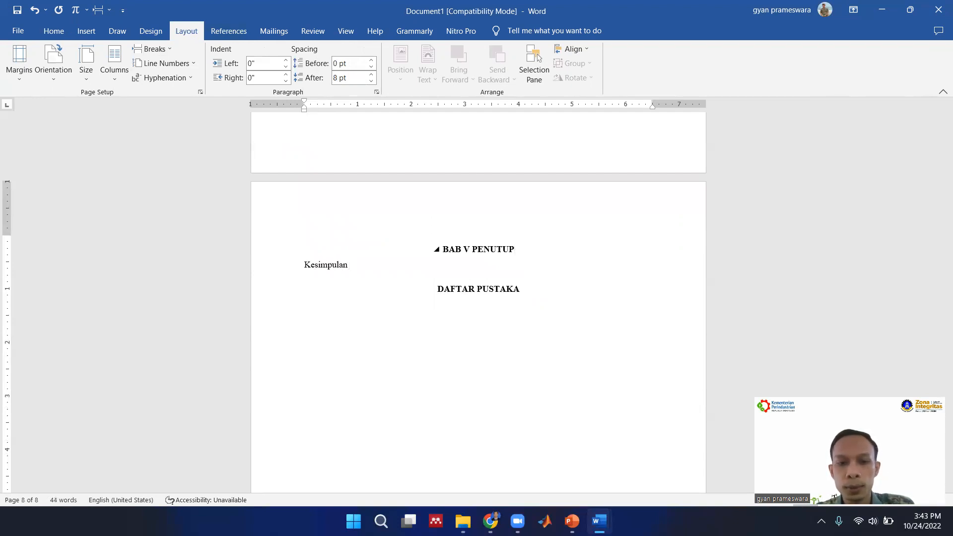
{"action": "key", "text": "Return"}
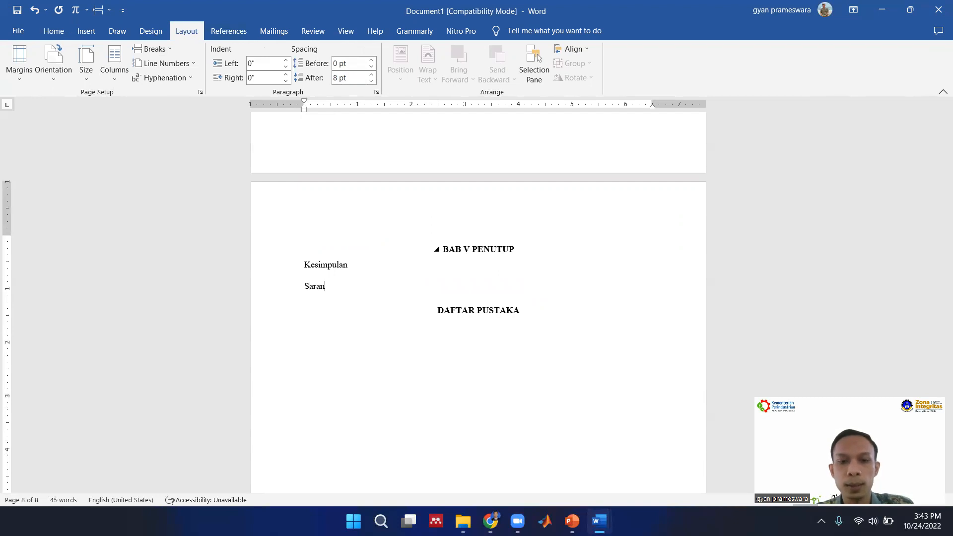
Apply the SUB BAB style to the Kesimpulan and Saran lines and number them with a new number format "5.1.".
{"action": "left_click_drag", "start_coordinate": [326, 287], "coordinate": [304, 264]}
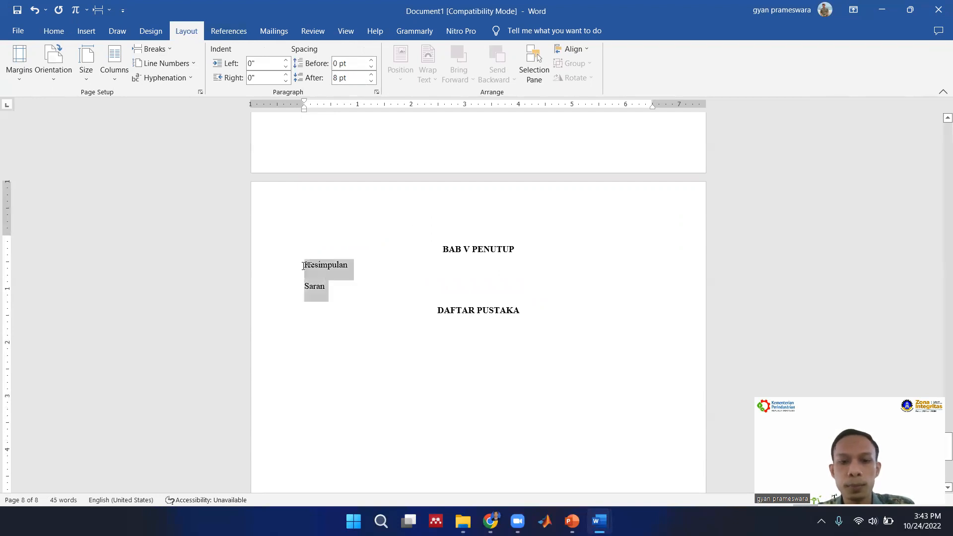
{"action": "left_click", "coordinate": [54, 31]}
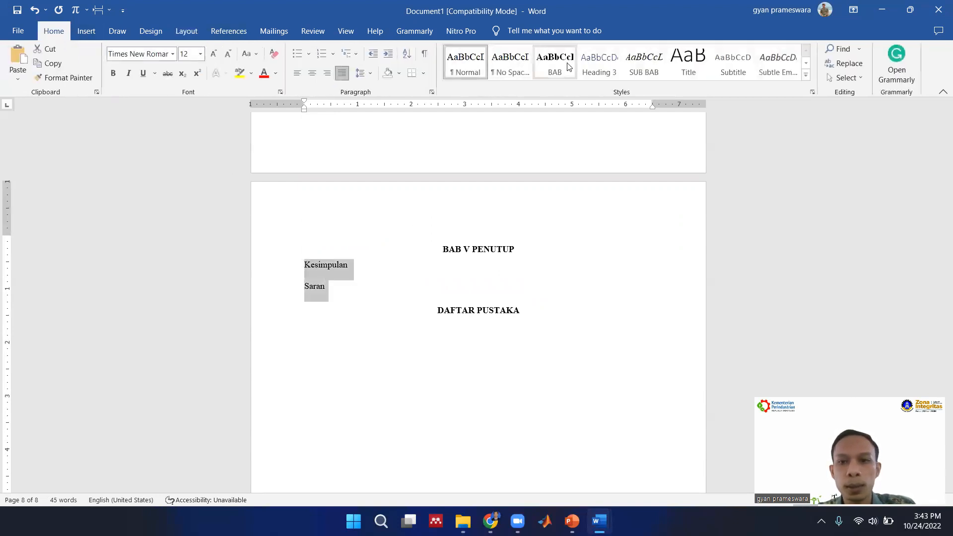
{"action": "left_click", "coordinate": [638, 61]}
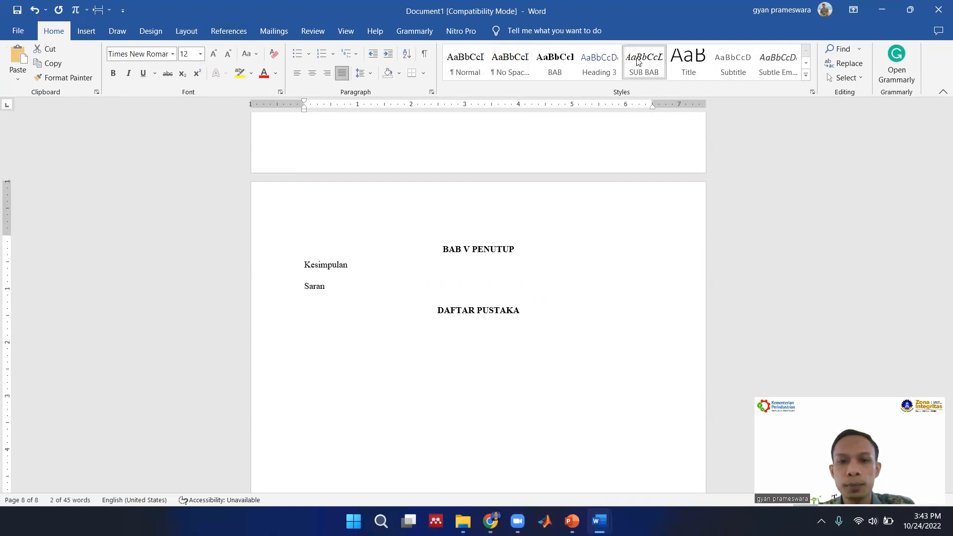
{"action": "left_click", "coordinate": [333, 54]}
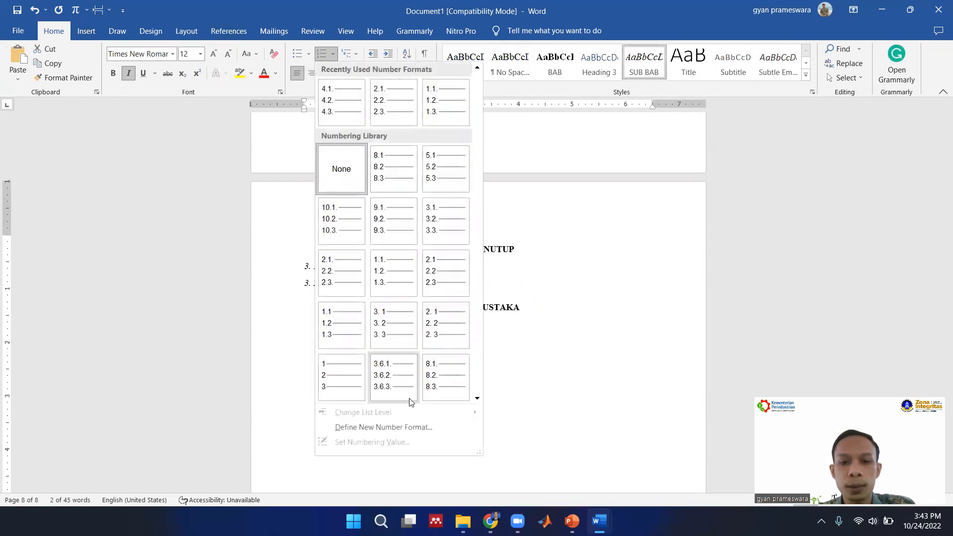
{"action": "left_click", "coordinate": [415, 426]}
{"action": "left_click_drag", "start_coordinate": [520, 201], "coordinate": [526, 200]}
{"action": "type", "text": "5.1."}
{"action": "left_click", "coordinate": [577, 378]}
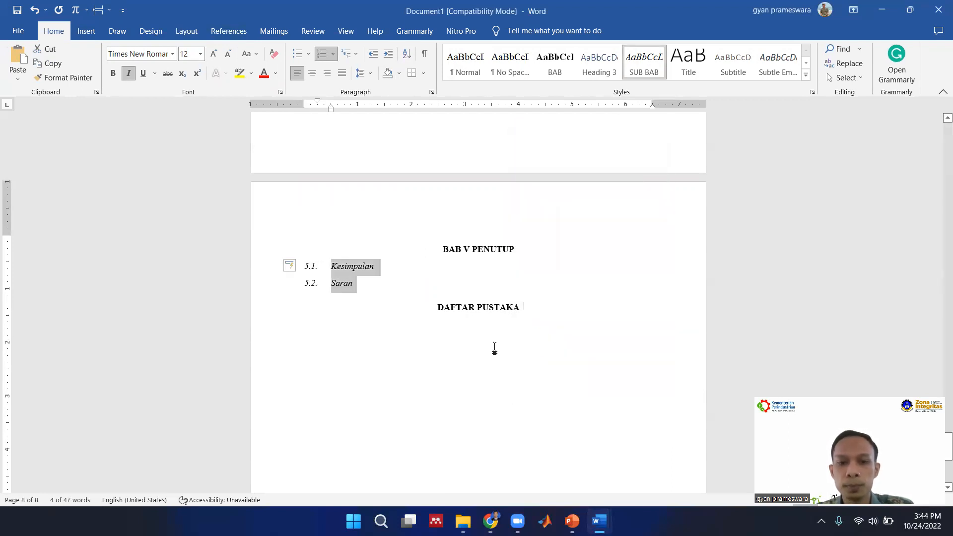
Insert a Next Page section break before DAFTAR PUSTAKA.
{"action": "left_click", "coordinate": [467, 372]}
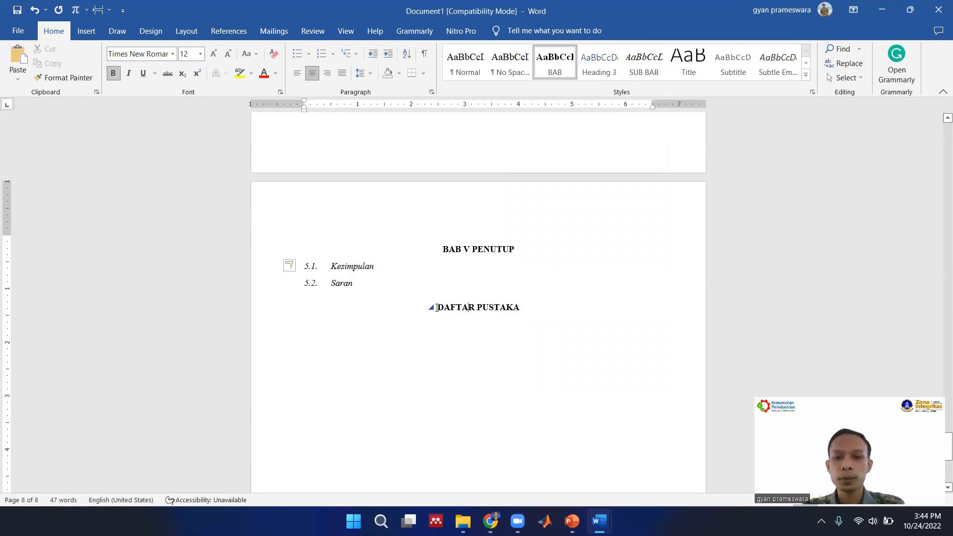
{"action": "left_click", "coordinate": [186, 31]}
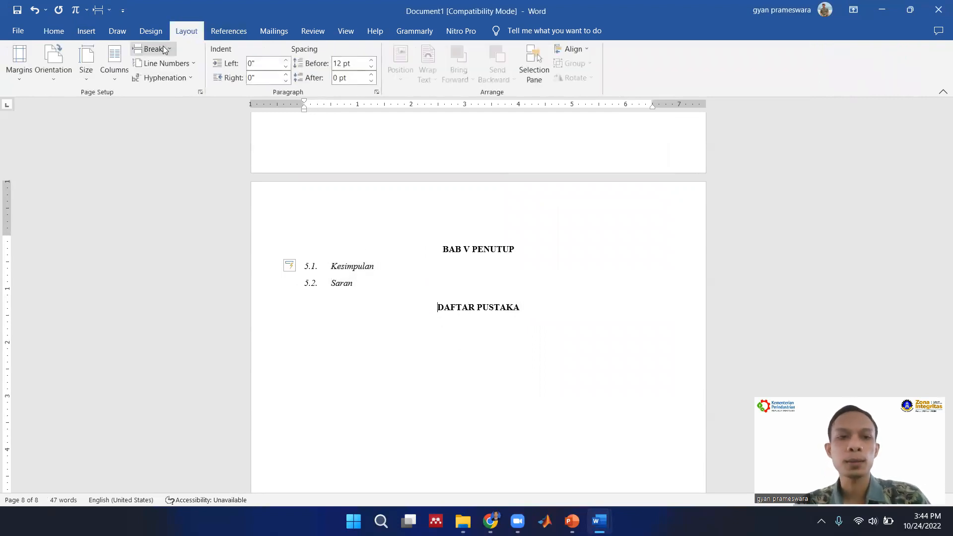
{"action": "left_click", "coordinate": [151, 48]}
{"action": "left_click", "coordinate": [221, 229]}
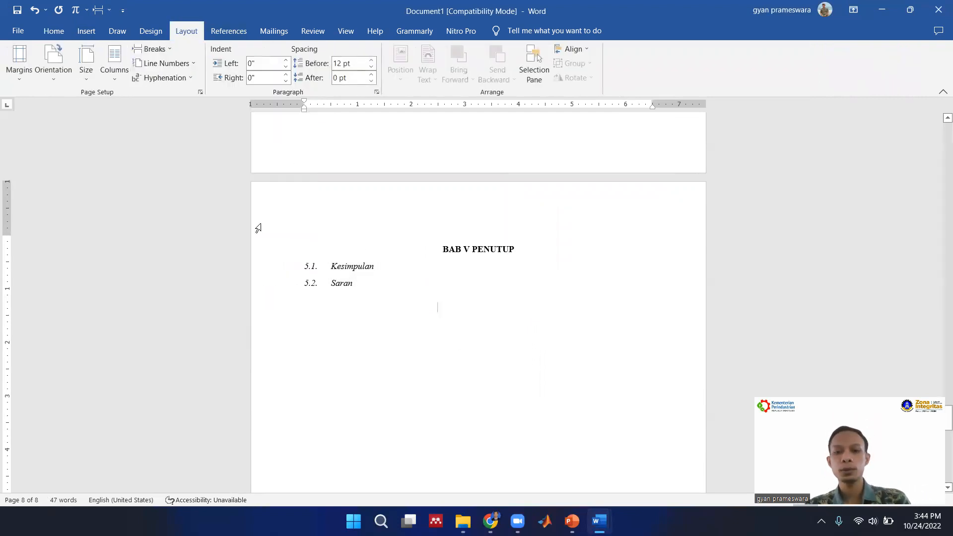
Replace the JUDUL heading on the document's first page with "Karya Tulis".
{"action": "scroll", "coordinate": [496, 382], "scroll_direction": "down", "scroll_amount": 10}
{"action": "scroll", "coordinate": [497, 382], "scroll_direction": "up", "scroll_amount": 15}
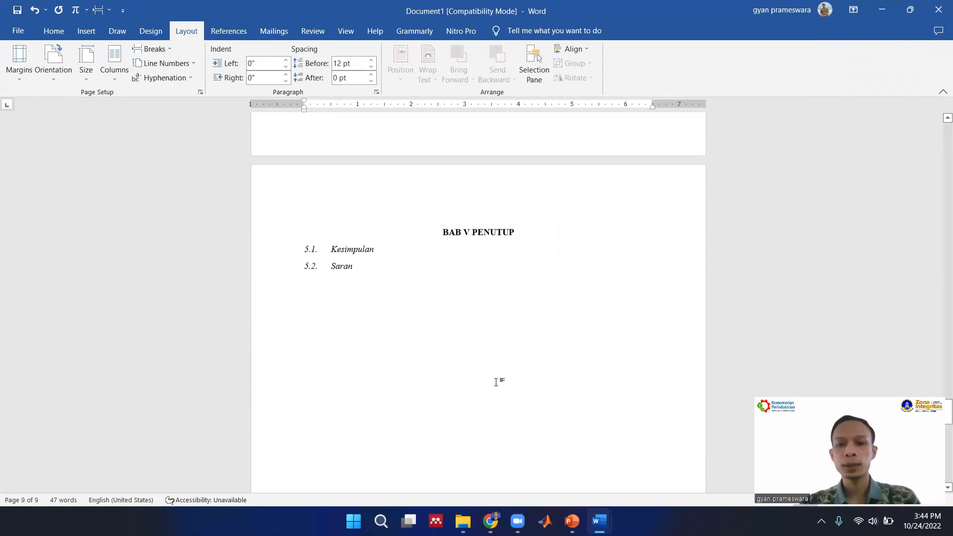
{"action": "scroll", "coordinate": [496, 382], "scroll_direction": "up", "scroll_amount": 15}
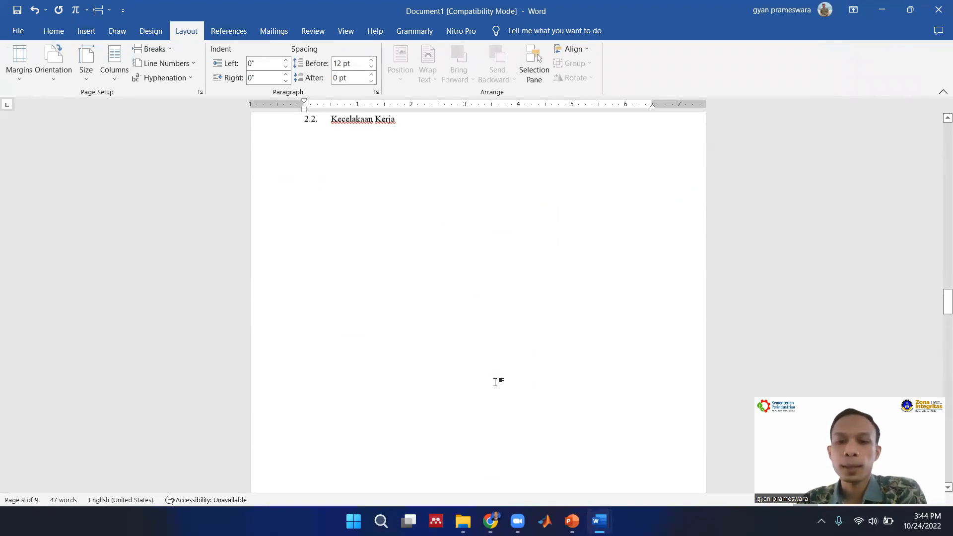
{"action": "scroll", "coordinate": [496, 382], "scroll_direction": "up", "scroll_amount": 10}
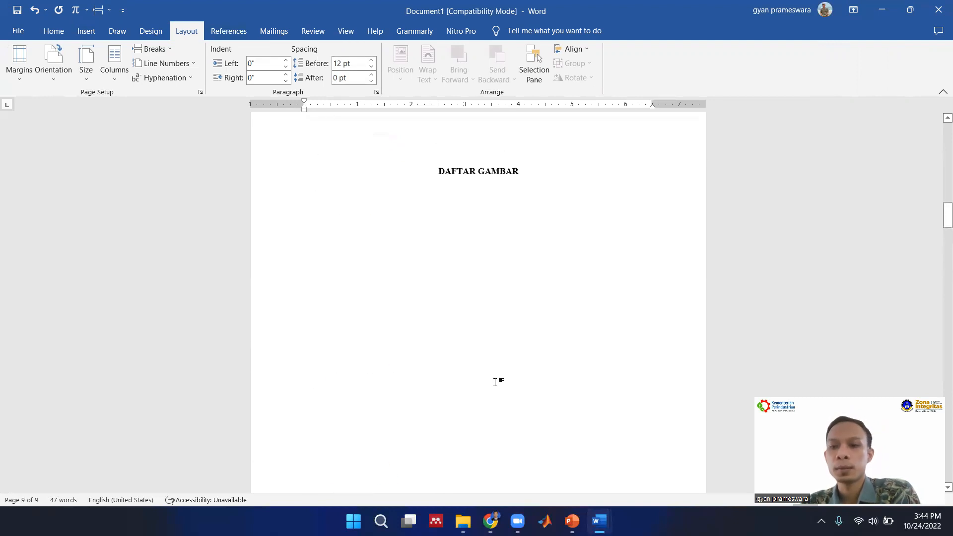
{"action": "scroll", "coordinate": [495, 382], "scroll_direction": "up", "scroll_amount": 8}
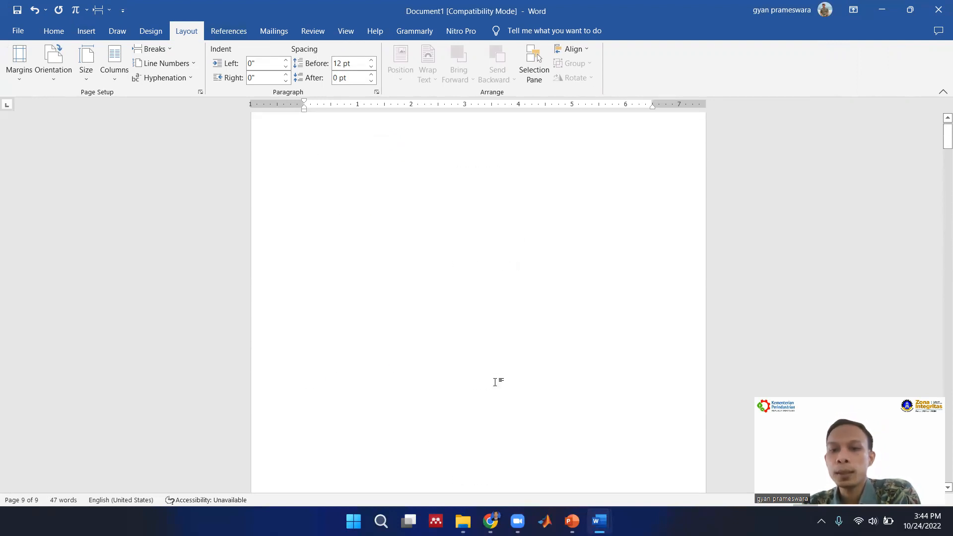
{"action": "left_click", "coordinate": [519, 152]}
{"action": "key", "text": "Return"}
{"action": "key", "text": "ctrl+shift+Left"}
{"action": "key", "text": "ctrl+shift+Left"}
{"action": "key", "text": "ctrl+shift+Left"}
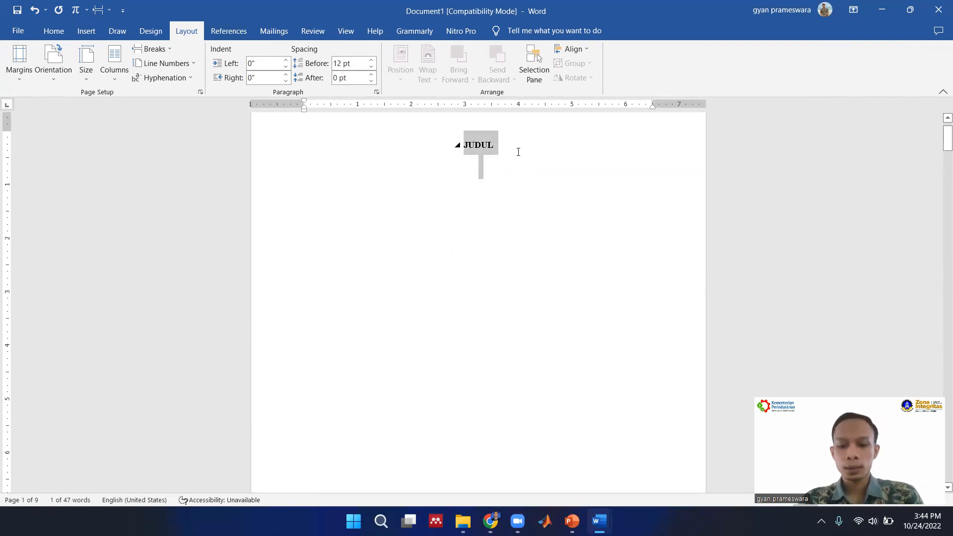
{"action": "type", "text": "Karya Tulis"}
Retype the first-page title in capitals as "KARYA TULIS ILMIAH MENGENAI K3".
{"action": "key", "text": "ctrl+shift+Left"}
{"action": "key", "text": "ctrl+shift+Left"}
{"action": "key", "text": "ctrl+shift+Right"}
{"action": "key", "text": "ctrl+shift+Left"}
{"action": "type", "text": "KARYA TULIS"}
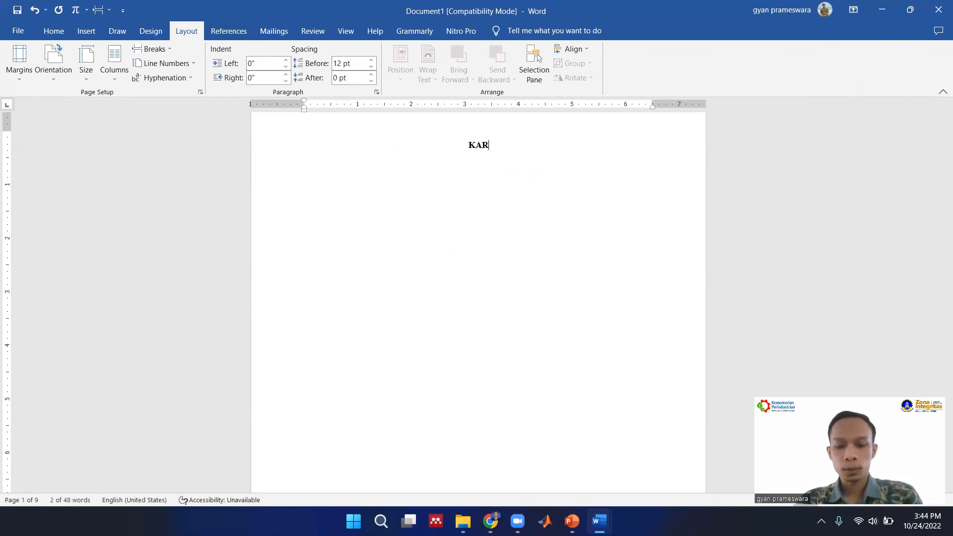
{"action": "type", "text": "MIA"}
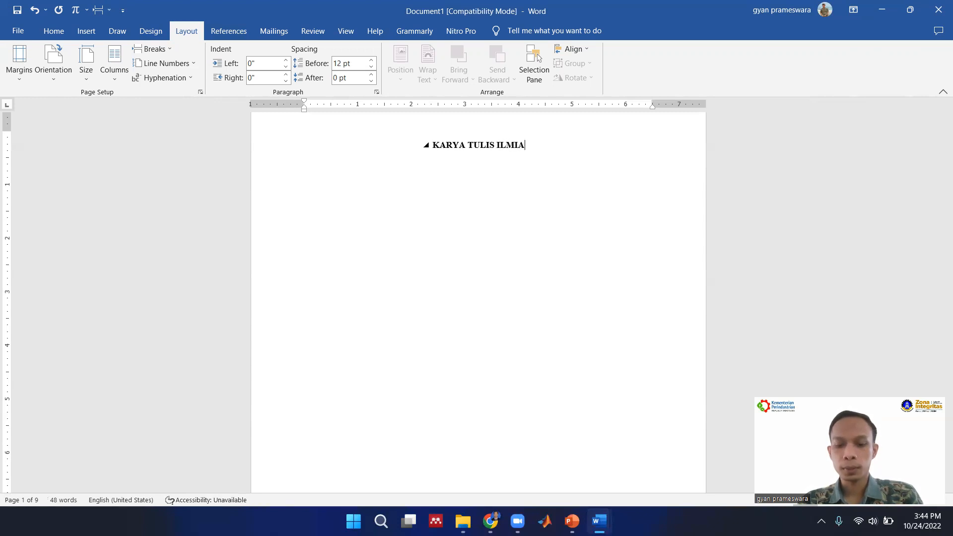
{"action": "type", "text": "H MENGENAI K3"}
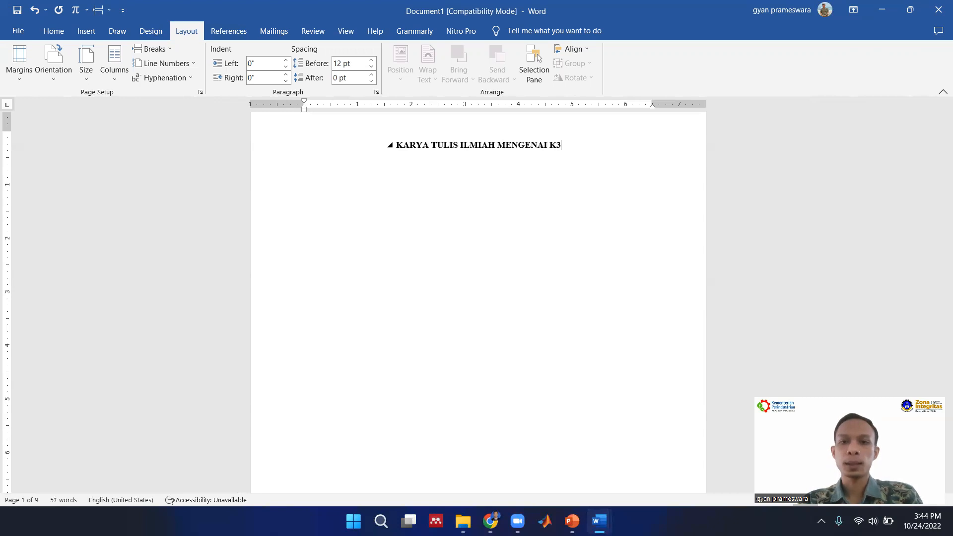
Apply the Normal style to the first-page title, then centre it and make it bold.
{"action": "left_click", "coordinate": [55, 31]}
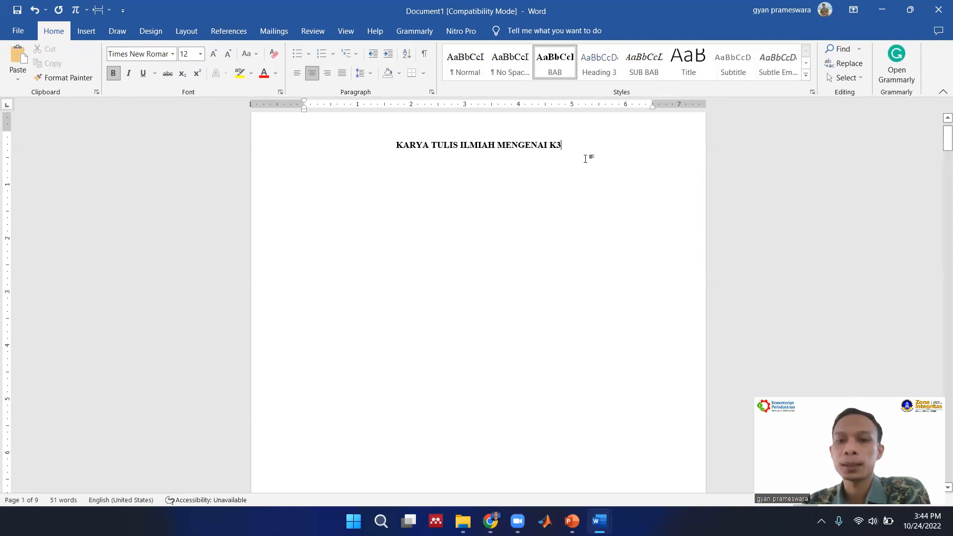
{"action": "left_click_drag", "start_coordinate": [591, 146], "coordinate": [372, 144]}
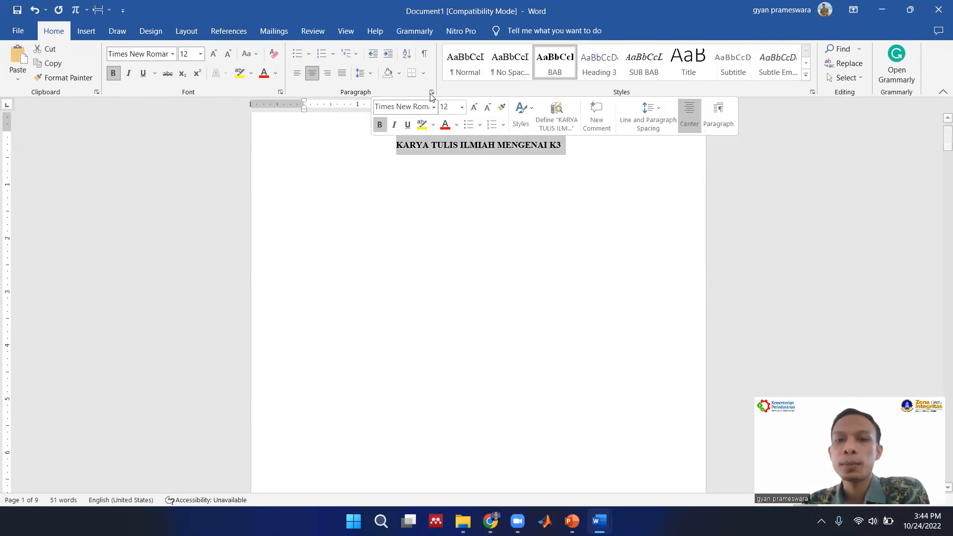
{"action": "left_click", "coordinate": [465, 73]}
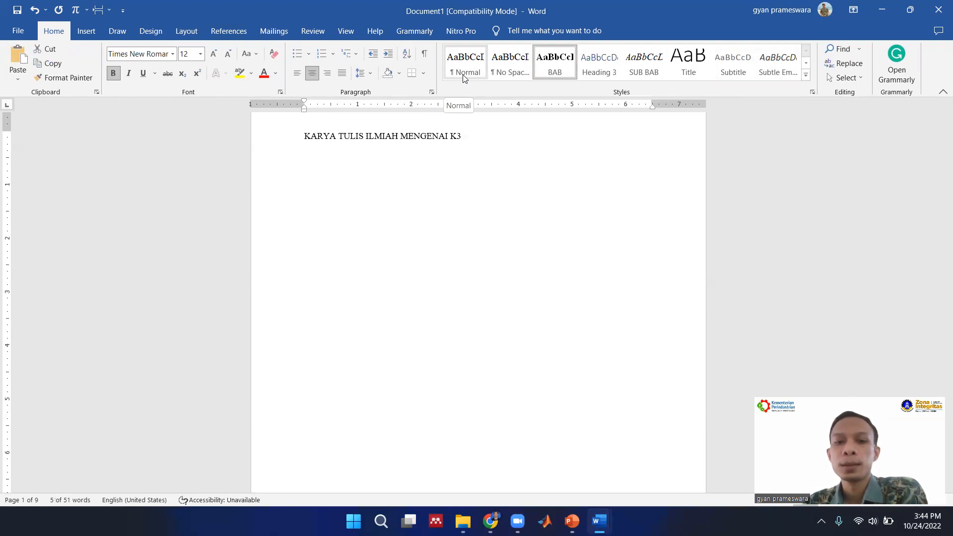
{"action": "left_click", "coordinate": [463, 76]}
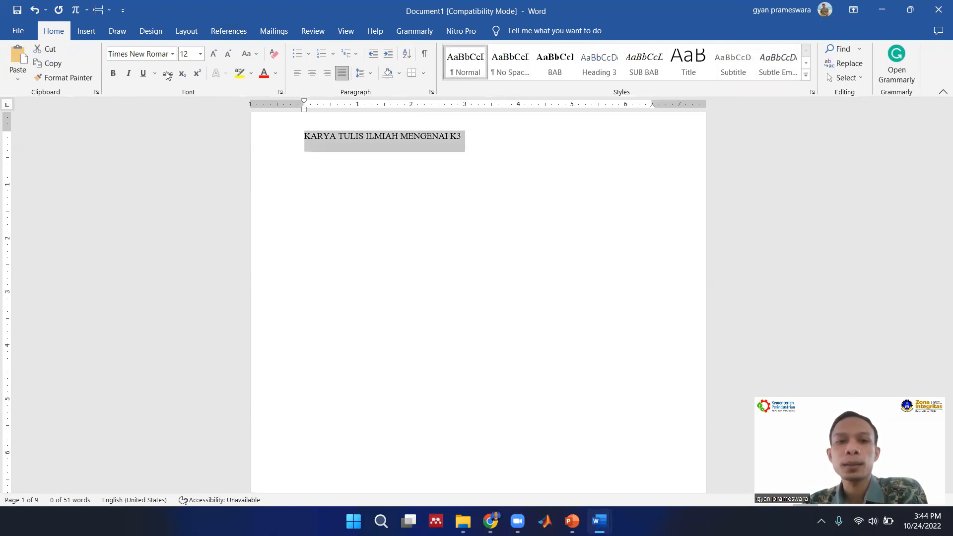
{"action": "left_click", "coordinate": [312, 75]}
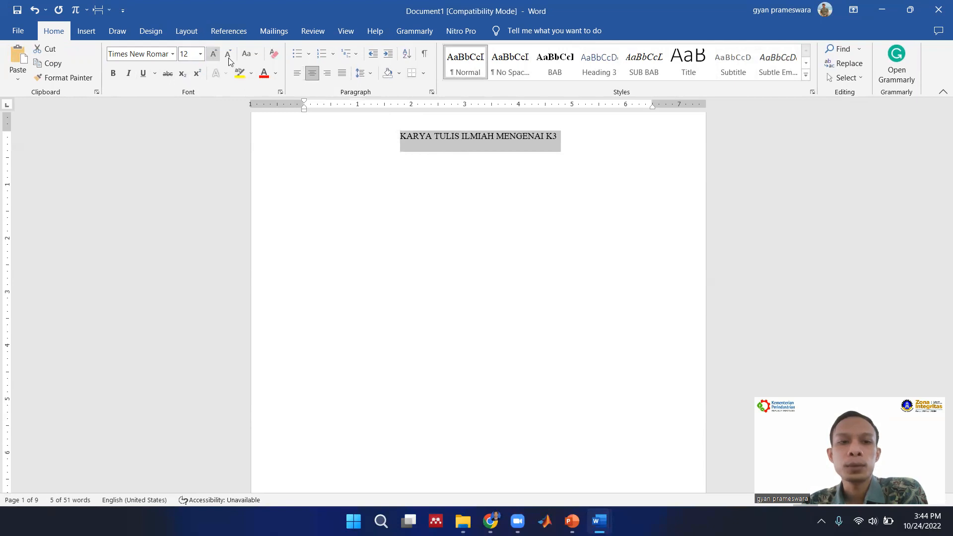
{"action": "left_click", "coordinate": [111, 77]}
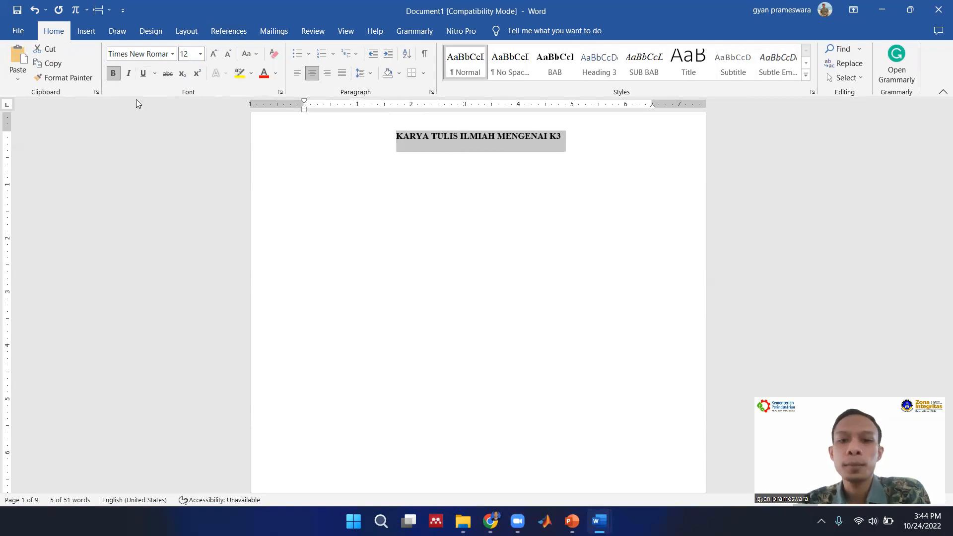
{"action": "left_click", "coordinate": [548, 203]}
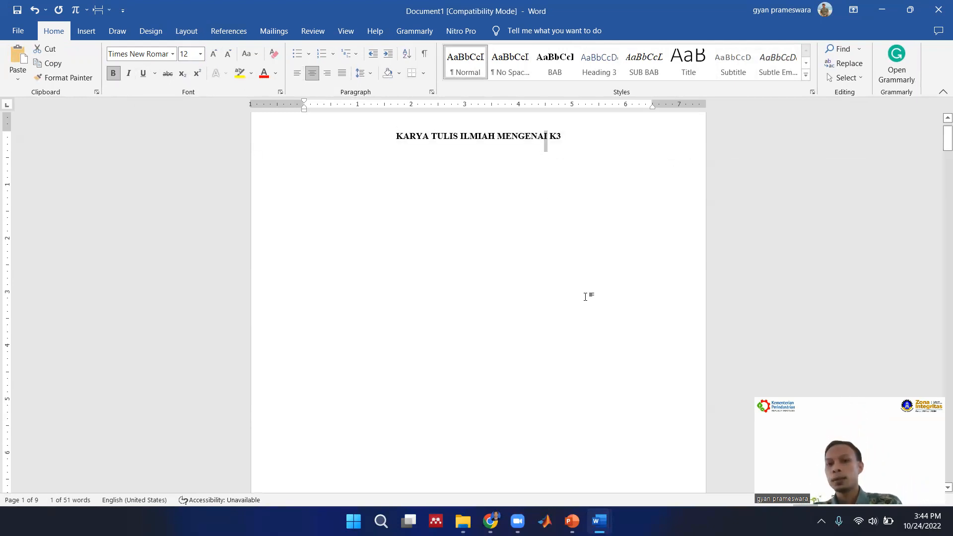
Add centred bold lines "Logo", "POLITEKNIK ATI MAKASSAR" and "2022" beneath the title on the first page, leaving blank lines around "Logo".
{"action": "left_click", "coordinate": [572, 153]}
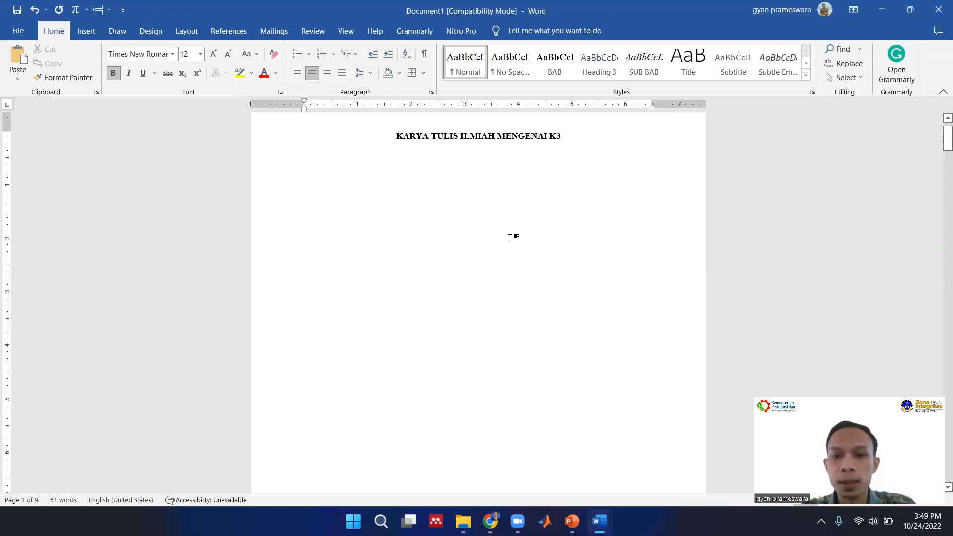
{"action": "key", "text": "Return"}
{"action": "type", "text": "logo"}
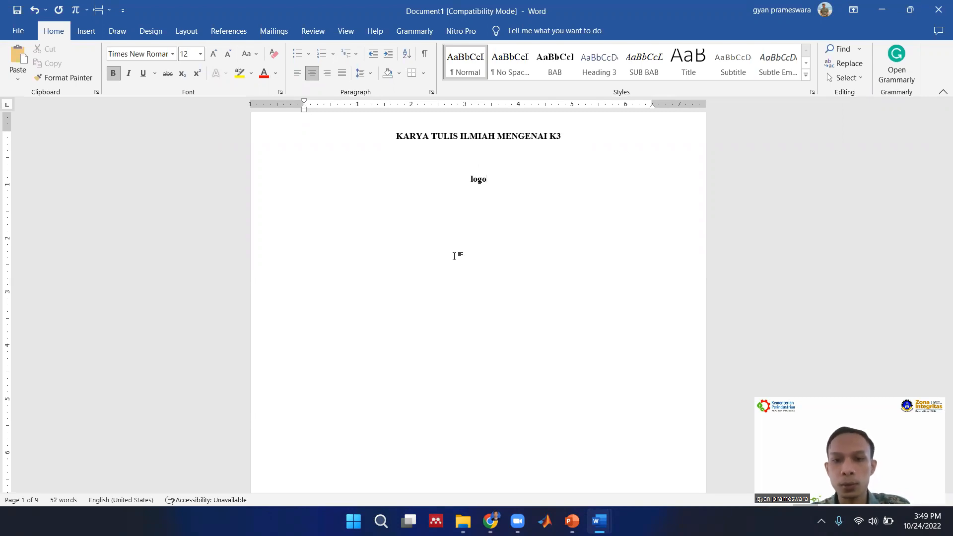
{"action": "key", "text": "Return"}
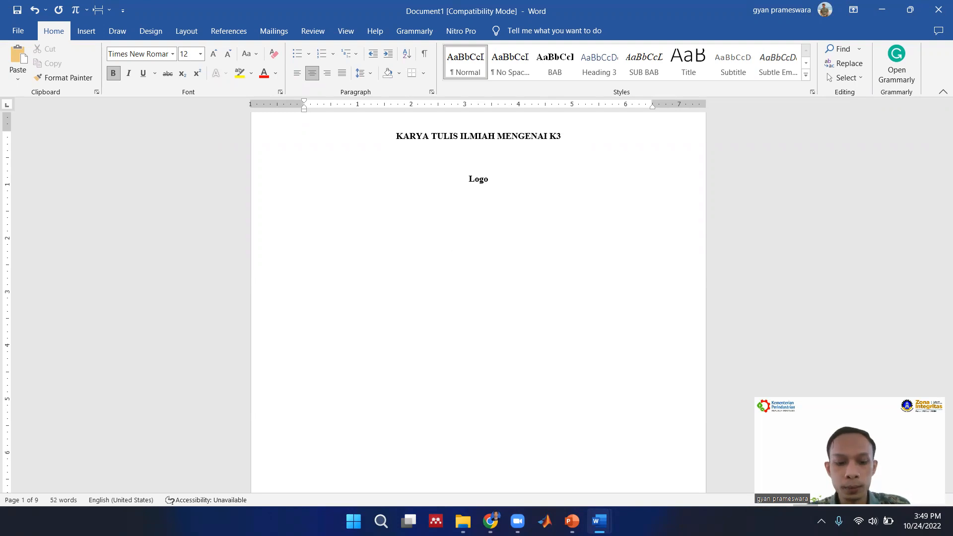
{"action": "type", "text": "POLITEKNIK ATI MAKASSAR "}
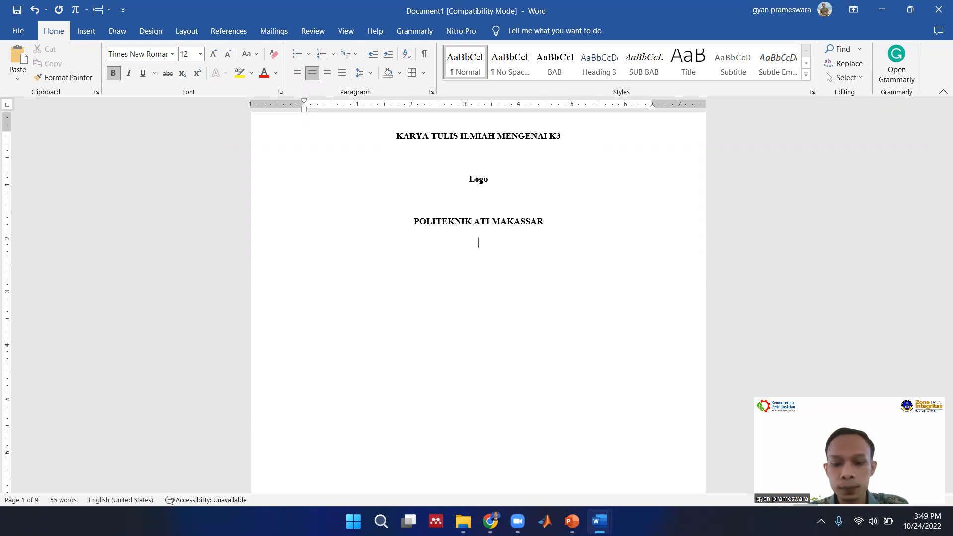
{"action": "type", "text": "2022"}
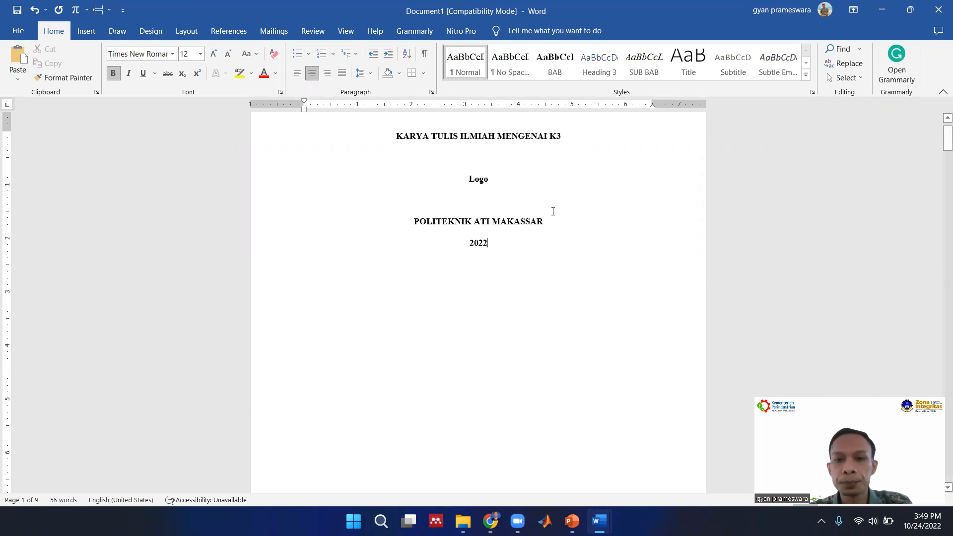
Review the page layout from the title page through DAFTAR ISI and DAFTAR GAMBAR to BAB I PENDAHULUAN.
{"action": "scroll", "coordinate": [561, 208], "scroll_direction": "down", "scroll_amount": 10}
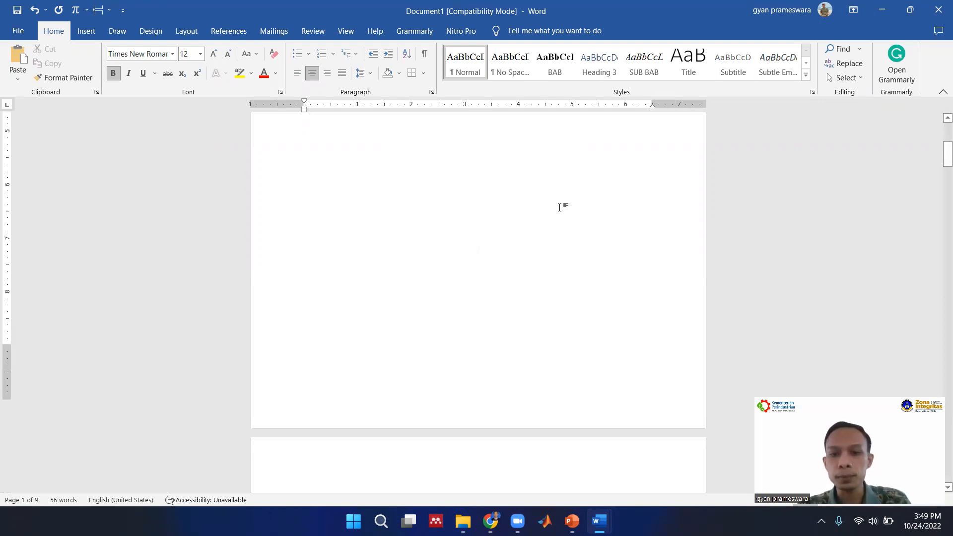
{"action": "scroll", "coordinate": [561, 208], "scroll_direction": "up", "scroll_amount": 5}
{"action": "scroll", "coordinate": [561, 208], "scroll_direction": "down", "scroll_amount": 3}
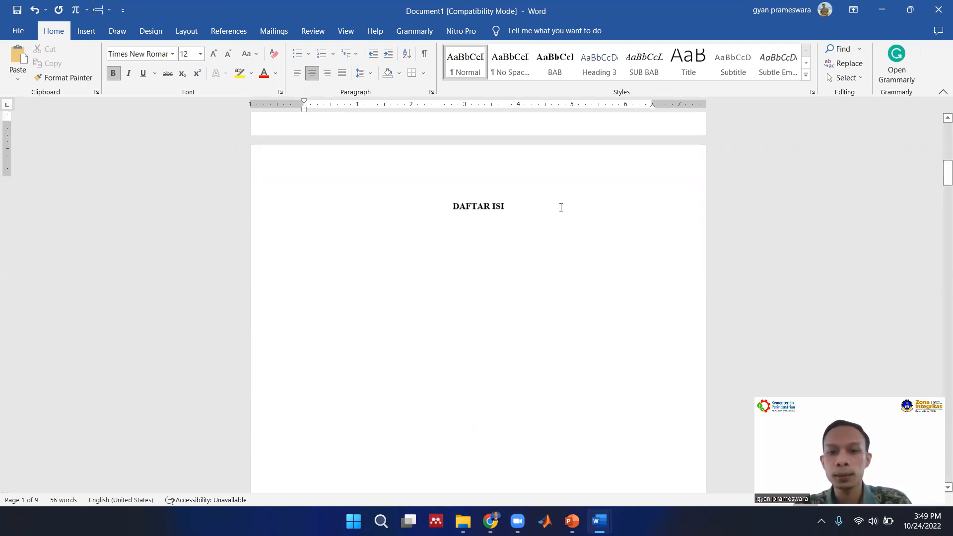
{"action": "scroll", "coordinate": [561, 207], "scroll_direction": "down", "scroll_amount": 2}
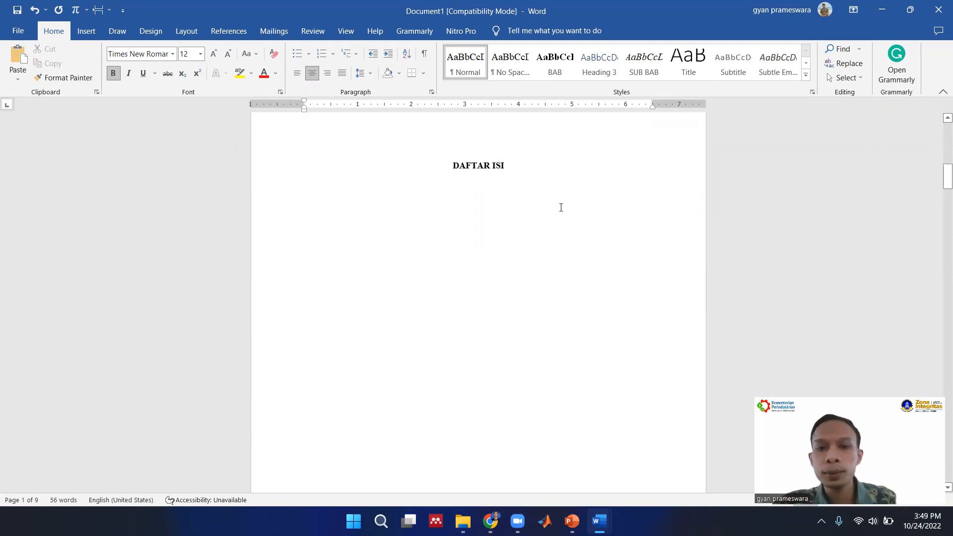
{"action": "scroll", "coordinate": [505, 227], "scroll_direction": "down", "scroll_amount": 8}
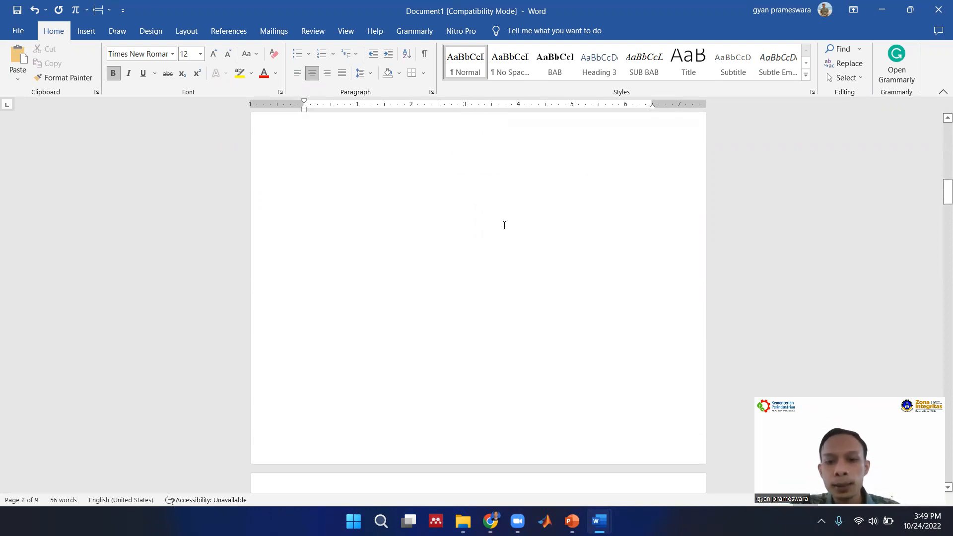
{"action": "scroll", "coordinate": [507, 226], "scroll_direction": "up", "scroll_amount": 10}
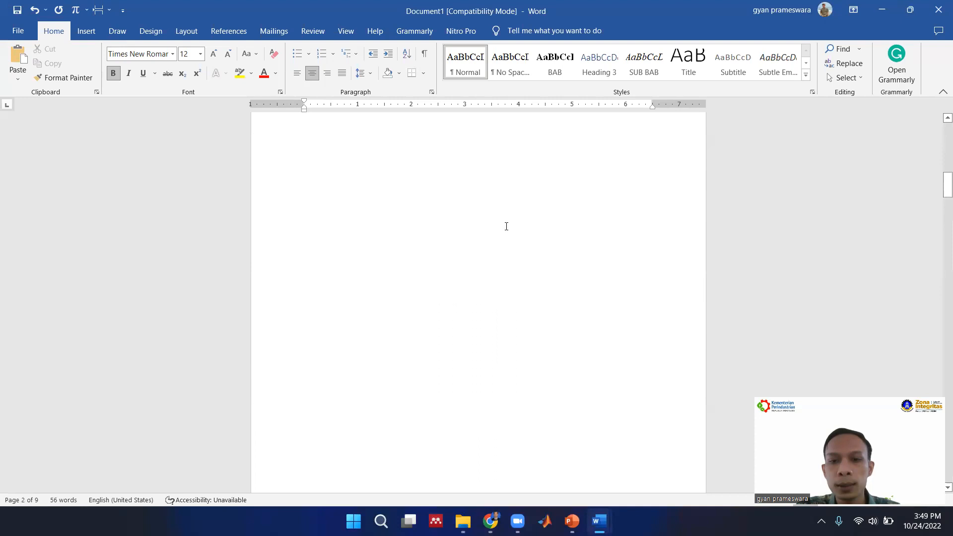
{"action": "scroll", "coordinate": [507, 226], "scroll_direction": "down", "scroll_amount": 11}
{"action": "scroll", "coordinate": [506, 226], "scroll_direction": "down", "scroll_amount": 10}
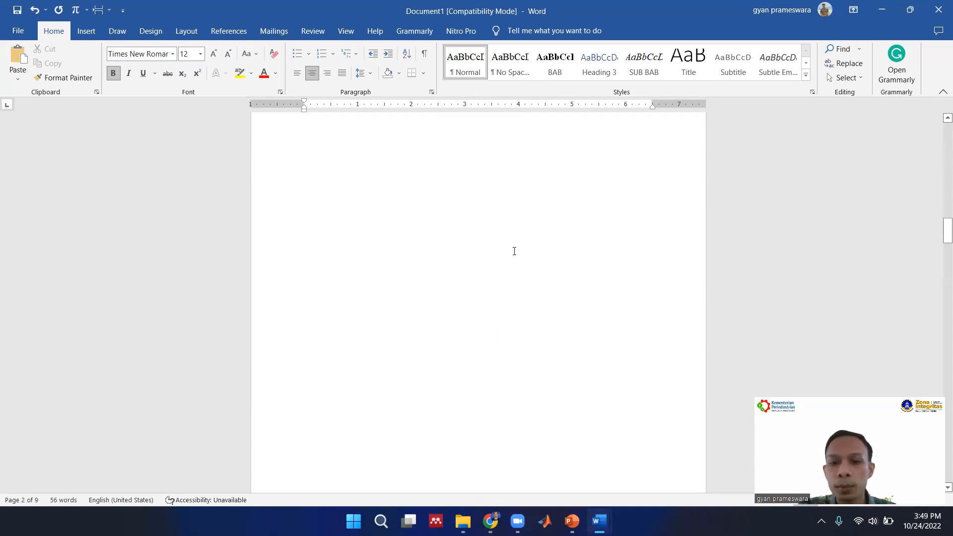
{"action": "scroll", "coordinate": [392, 303], "scroll_direction": "down", "scroll_amount": 6}
{"action": "scroll", "coordinate": [390, 306], "scroll_direction": "up", "scroll_amount": 5}
{"action": "scroll", "coordinate": [390, 308], "scroll_direction": "up", "scroll_amount": 10}
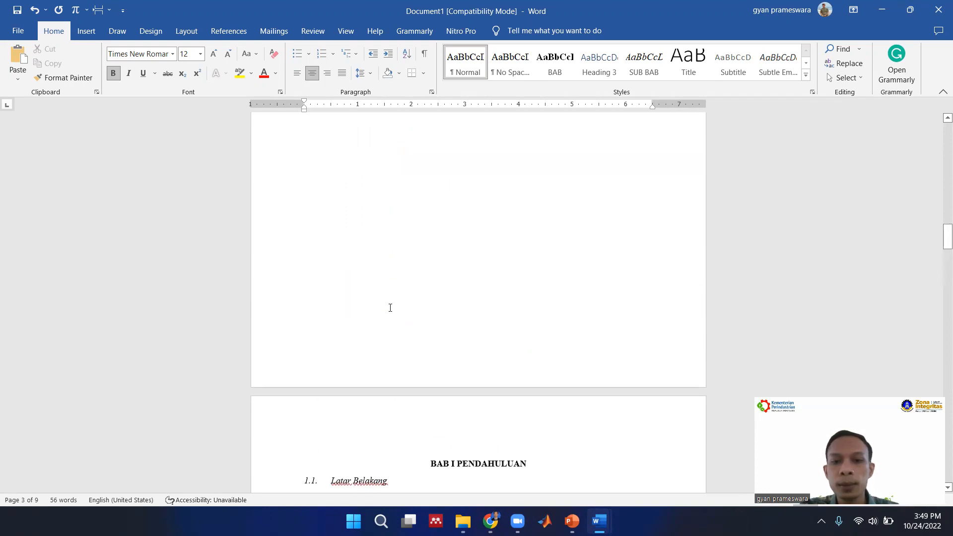
{"action": "scroll", "coordinate": [390, 308], "scroll_direction": "up", "scroll_amount": 14}
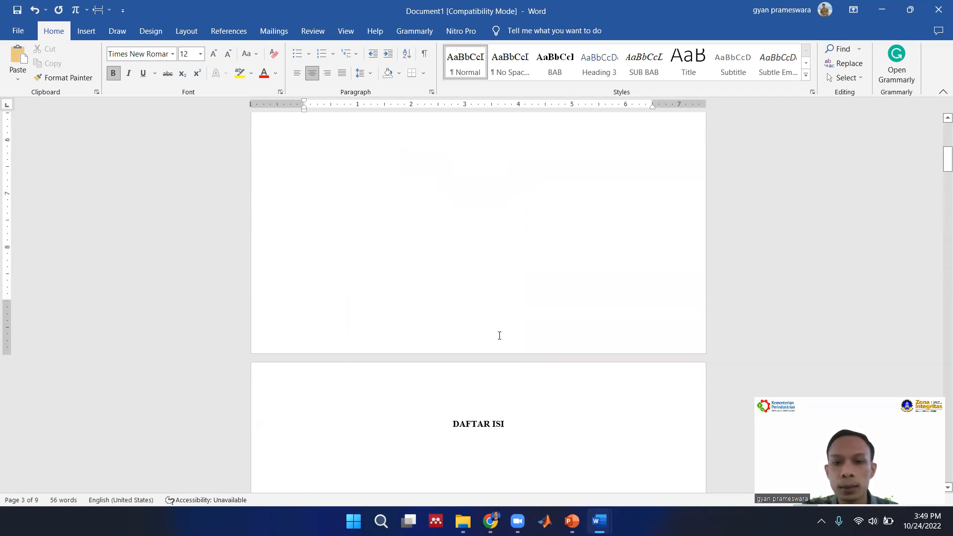
{"action": "scroll", "coordinate": [490, 346], "scroll_direction": "up", "scroll_amount": 6}
{"action": "scroll", "coordinate": [496, 345], "scroll_direction": "down", "scroll_amount": 10}
{"action": "scroll", "coordinate": [500, 344], "scroll_direction": "down", "scroll_amount": 12}
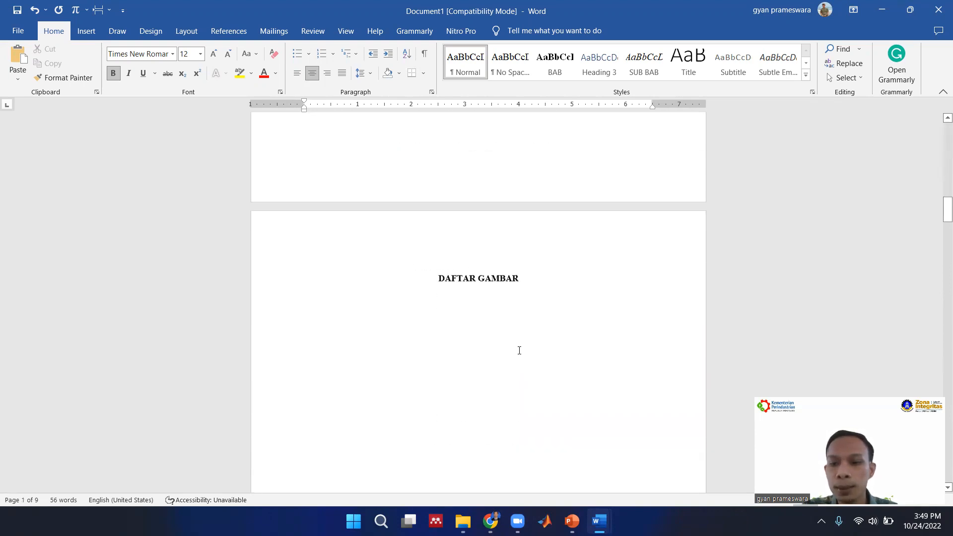
{"action": "scroll", "coordinate": [514, 350], "scroll_direction": "up", "scroll_amount": 10}
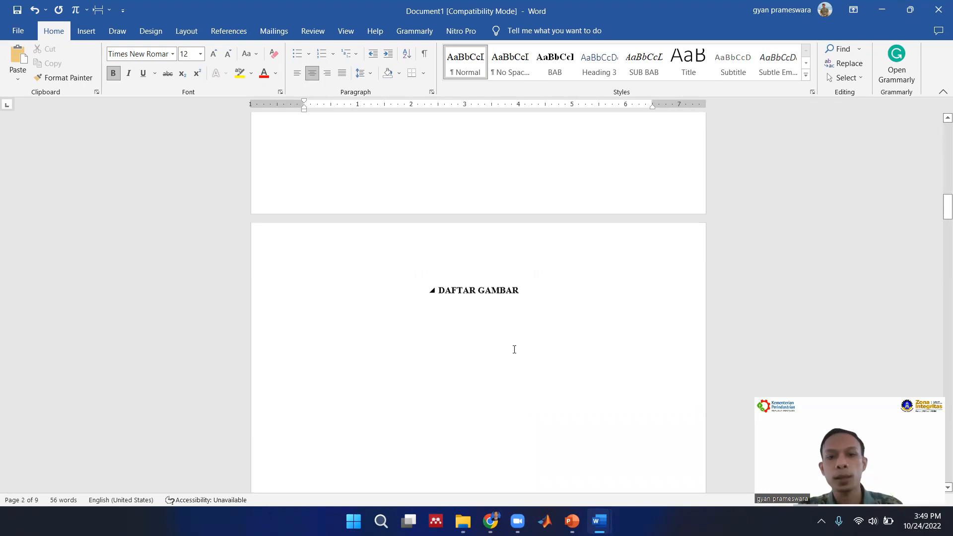
{"action": "scroll", "coordinate": [514, 349], "scroll_direction": "down", "scroll_amount": 5}
{"action": "scroll", "coordinate": [514, 348], "scroll_direction": "up", "scroll_amount": 7}
{"action": "scroll", "coordinate": [516, 342], "scroll_direction": "down", "scroll_amount": 3}
{"action": "scroll", "coordinate": [515, 341], "scroll_direction": "down", "scroll_amount": 3}
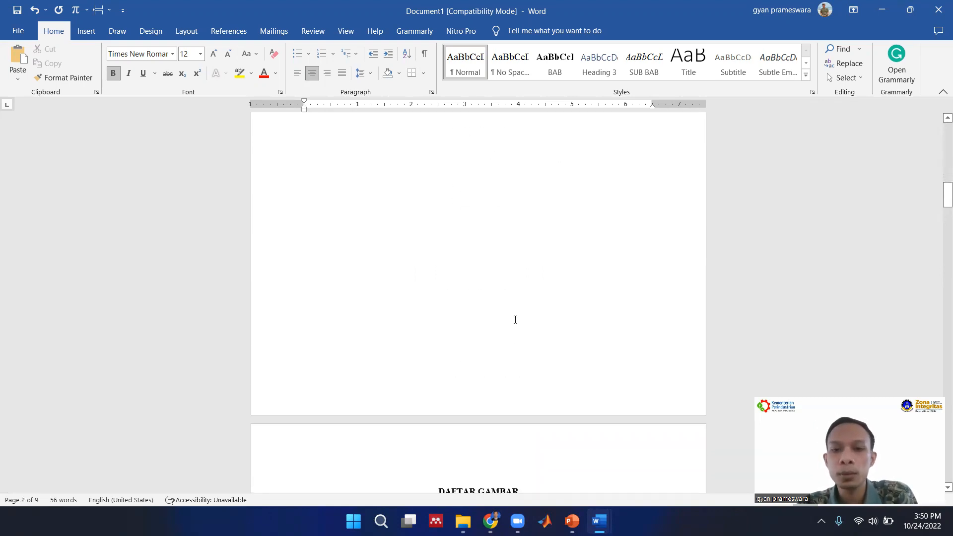
{"action": "scroll", "coordinate": [516, 317], "scroll_direction": "up", "scroll_amount": 6}
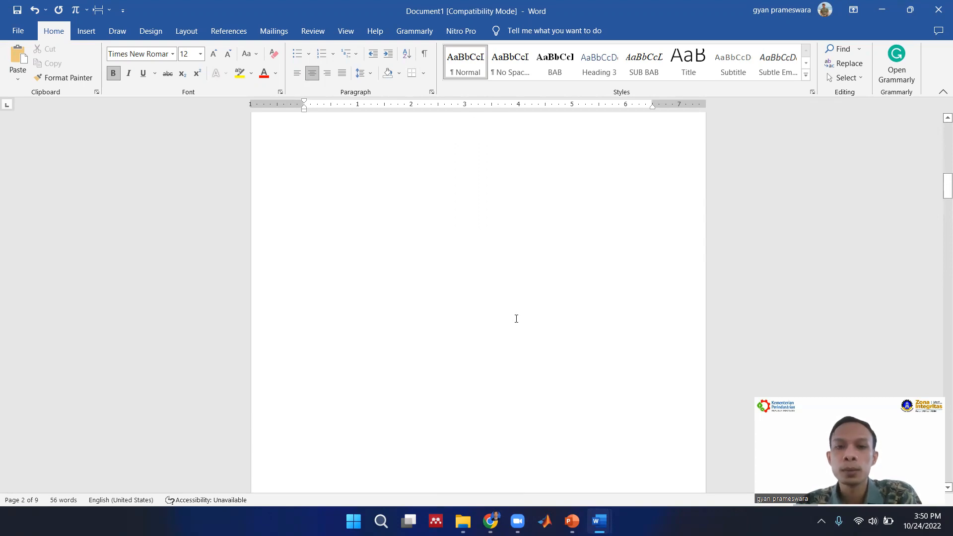
Start a new empty Normal-style line below the DAFTAR ISI heading.
{"action": "left_click", "coordinate": [529, 267]}
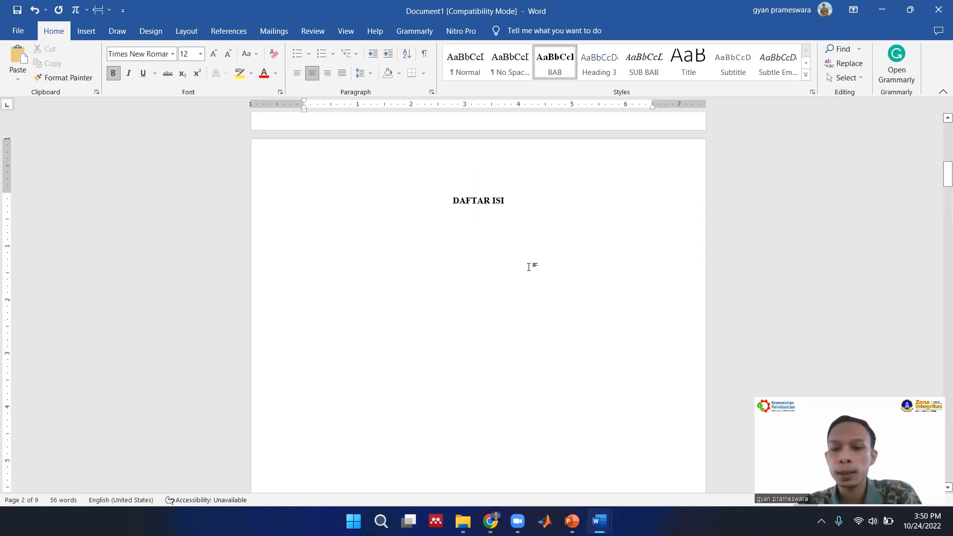
{"action": "key", "text": "Return"}
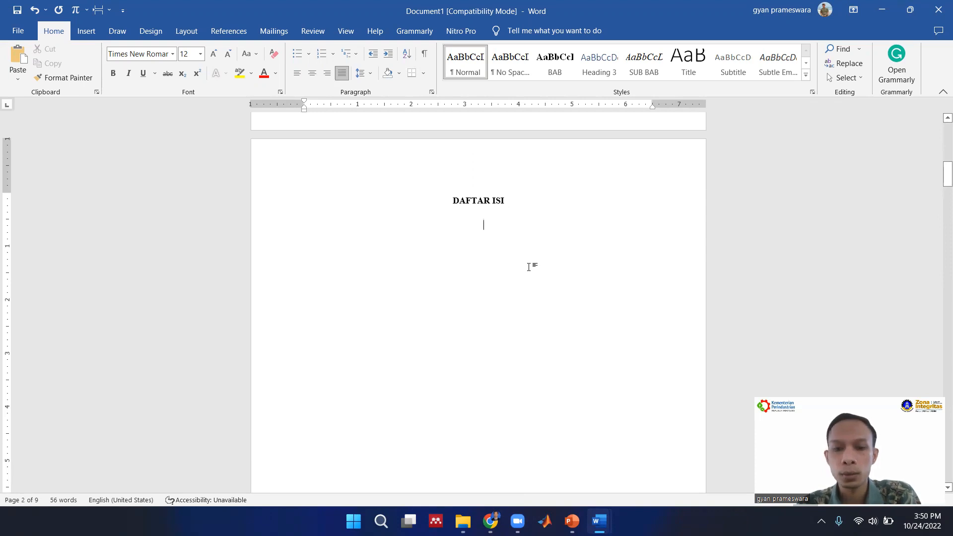
{"action": "key", "text": "Return"}
{"action": "type", "text": "i"}
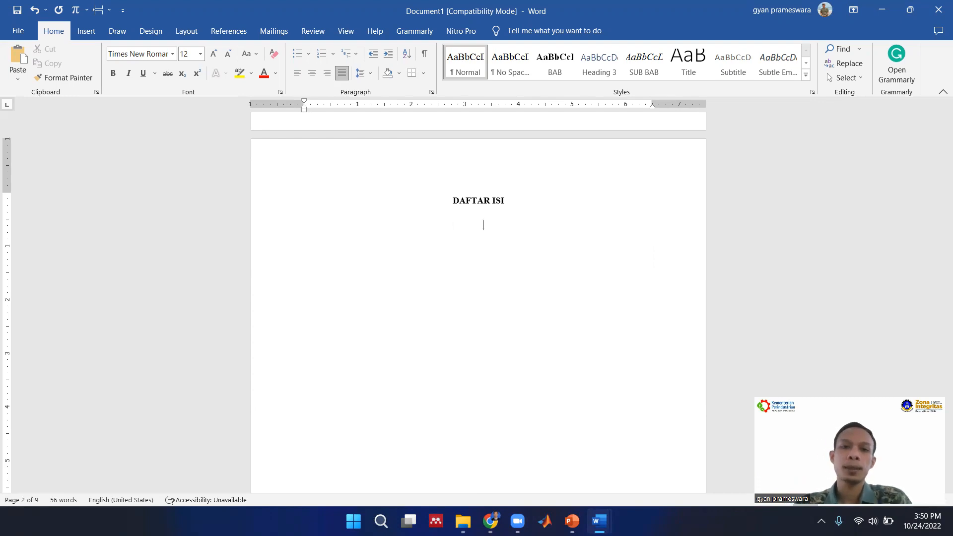
Insert centred page numbers at the bottom of the pages using the Nomor Biasa 2 design.
{"action": "scroll", "coordinate": [424, 211], "scroll_direction": "up", "scroll_amount": 1}
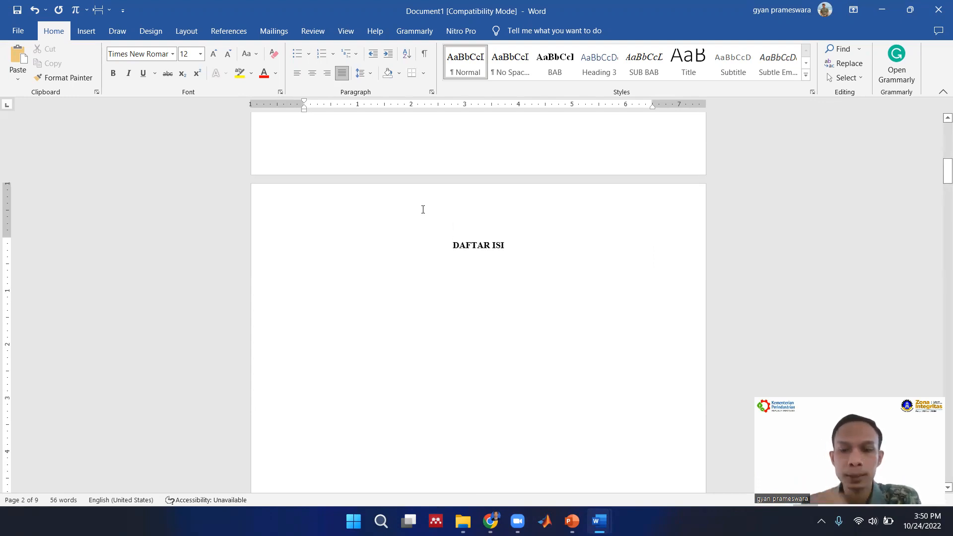
{"action": "scroll", "coordinate": [437, 205], "scroll_direction": "up", "scroll_amount": 7}
{"action": "scroll", "coordinate": [449, 228], "scroll_direction": "down", "scroll_amount": 6}
{"action": "scroll", "coordinate": [449, 229], "scroll_direction": "down", "scroll_amount": 3}
{"action": "scroll", "coordinate": [449, 229], "scroll_direction": "up", "scroll_amount": 9}
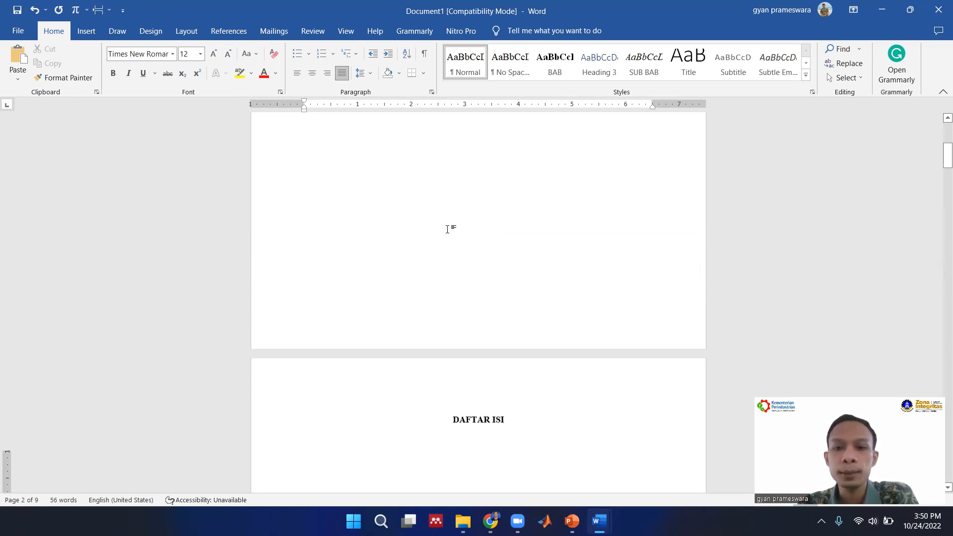
{"action": "scroll", "coordinate": [452, 248], "scroll_direction": "down", "scroll_amount": 12}
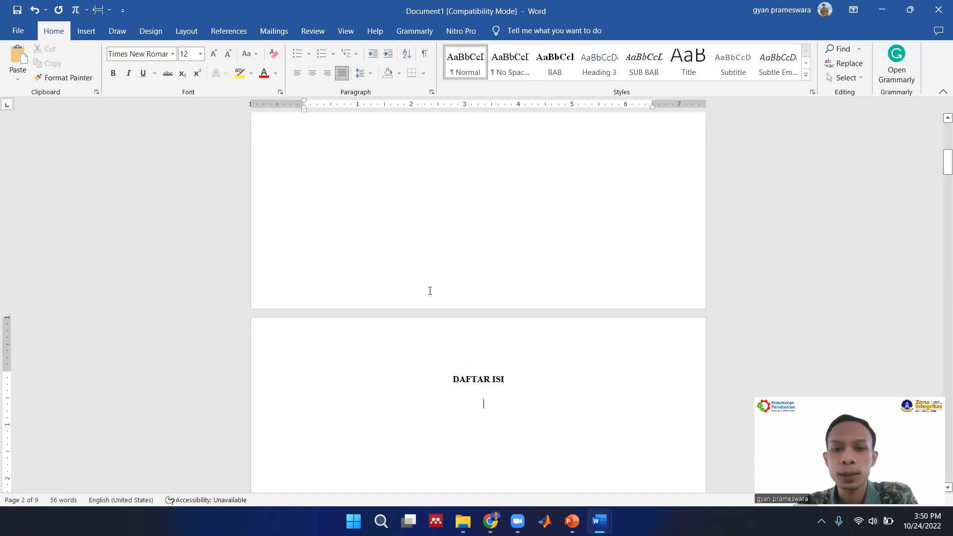
{"action": "scroll", "coordinate": [417, 318], "scroll_direction": "down", "scroll_amount": 10}
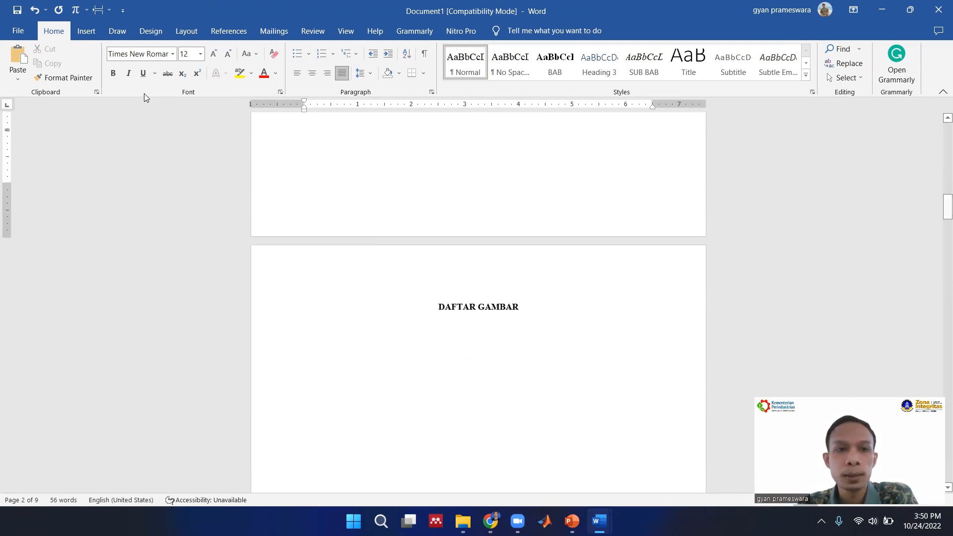
{"action": "left_click", "coordinate": [241, 34]}
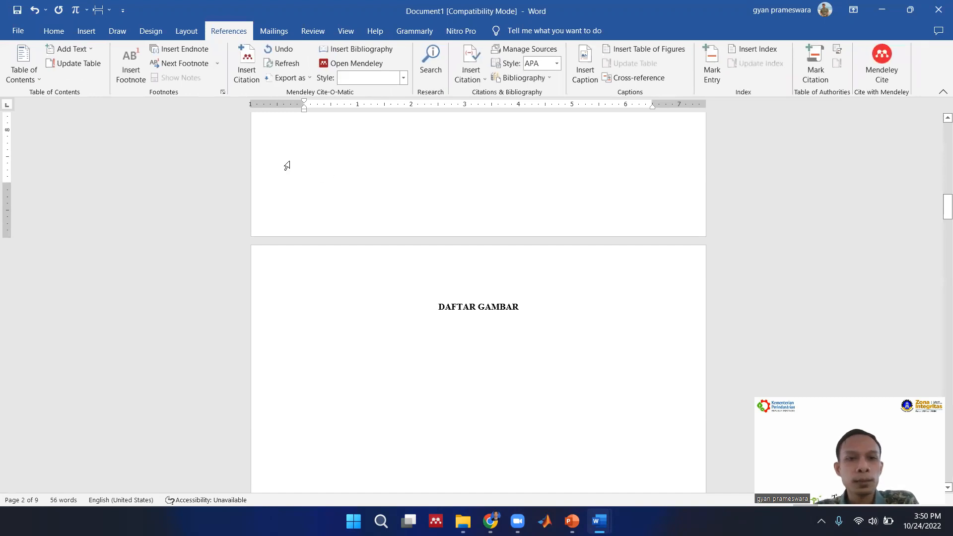
{"action": "left_click", "coordinate": [91, 31]}
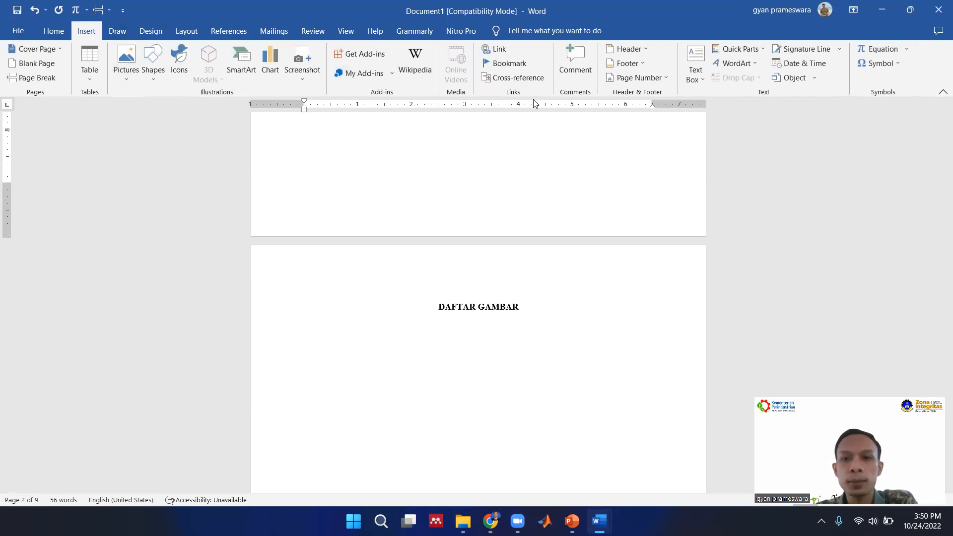
{"action": "left_click", "coordinate": [653, 87]}
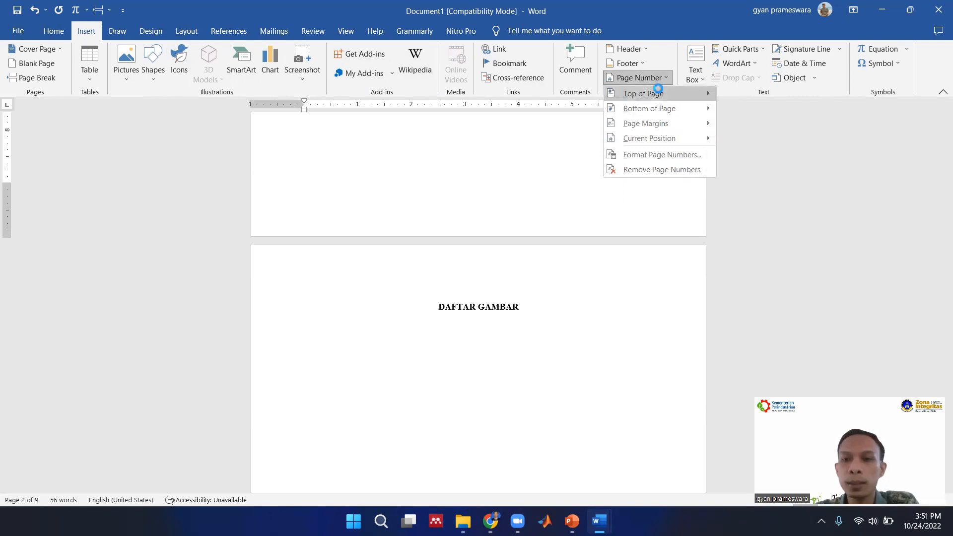
{"action": "mouse_move", "coordinate": [660, 93]}
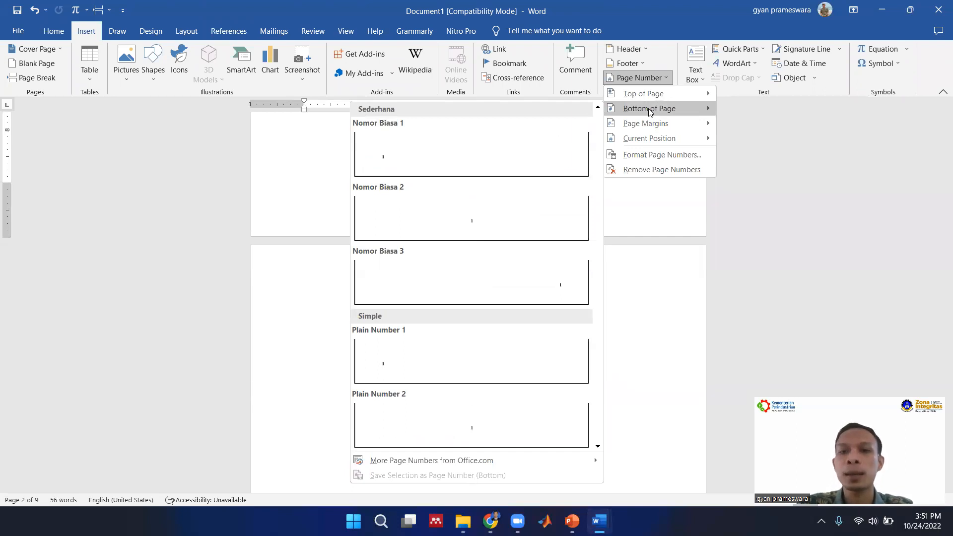
{"action": "left_click", "coordinate": [475, 226]}
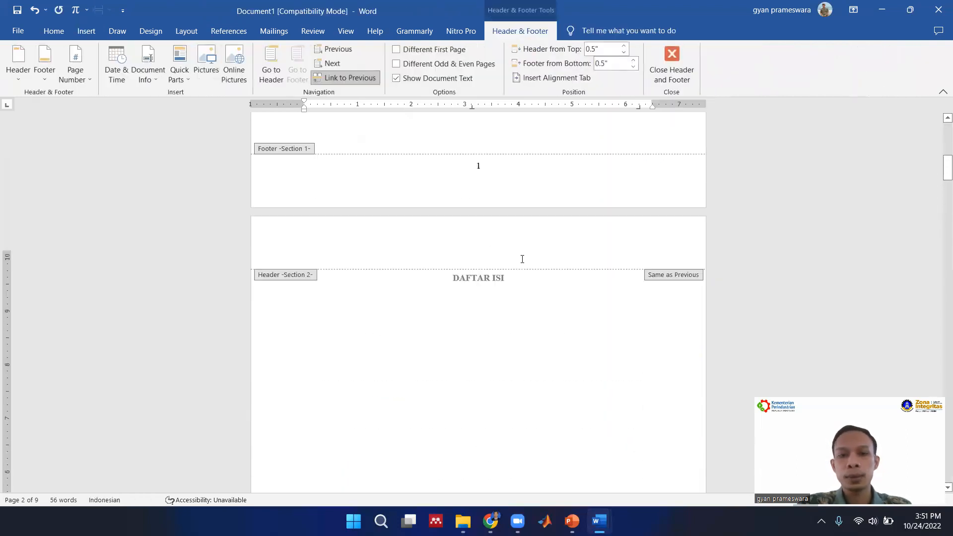
Place the cursor in the Section 1 footer and examine its page number and the transition to the DAFTAR ISI section.
{"action": "scroll", "coordinate": [522, 259], "scroll_direction": "up", "scroll_amount": 10}
{"action": "scroll", "coordinate": [521, 258], "scroll_direction": "down", "scroll_amount": 4}
{"action": "scroll", "coordinate": [522, 260], "scroll_direction": "down", "scroll_amount": 8}
{"action": "scroll", "coordinate": [522, 261], "scroll_direction": "up", "scroll_amount": 6}
{"action": "scroll", "coordinate": [523, 255], "scroll_direction": "down", "scroll_amount": 4}
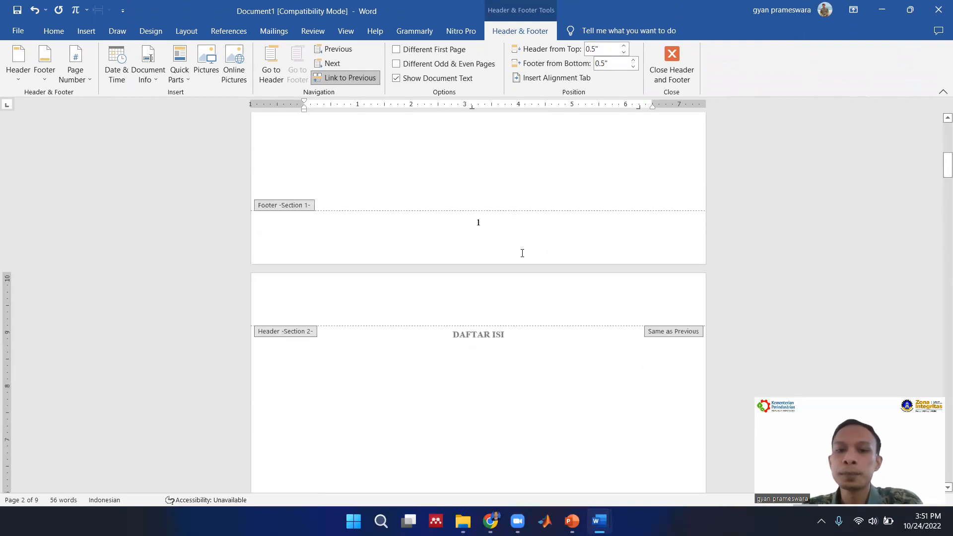
{"action": "left_click", "coordinate": [498, 228]}
{"action": "scroll", "coordinate": [497, 263], "scroll_direction": "up", "scroll_amount": 8}
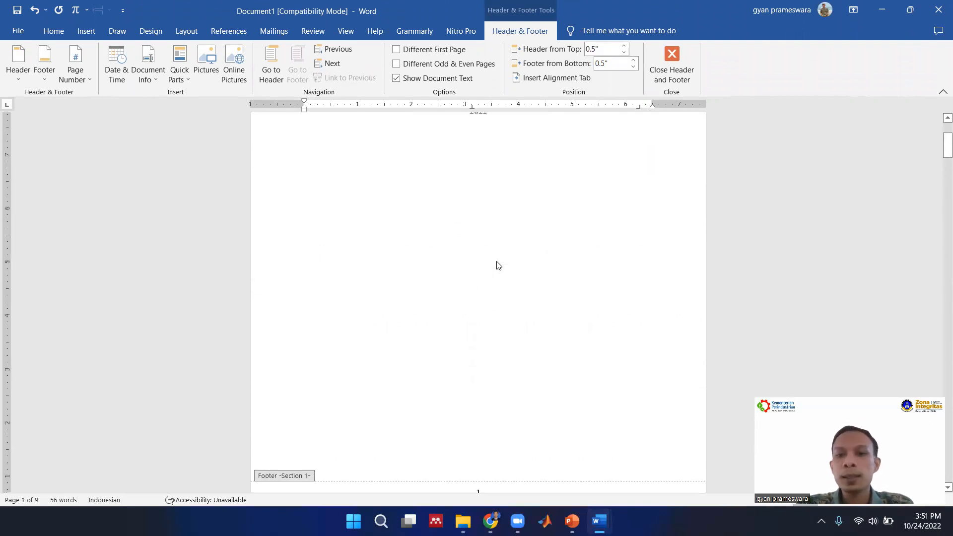
{"action": "scroll", "coordinate": [457, 302], "scroll_direction": "down", "scroll_amount": 8}
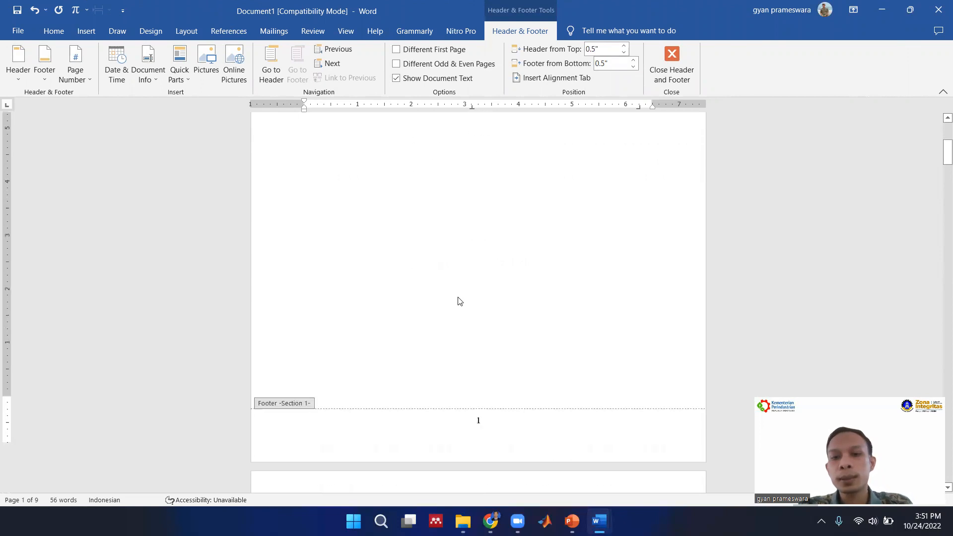
{"action": "scroll", "coordinate": [458, 301], "scroll_direction": "down", "scroll_amount": 2}
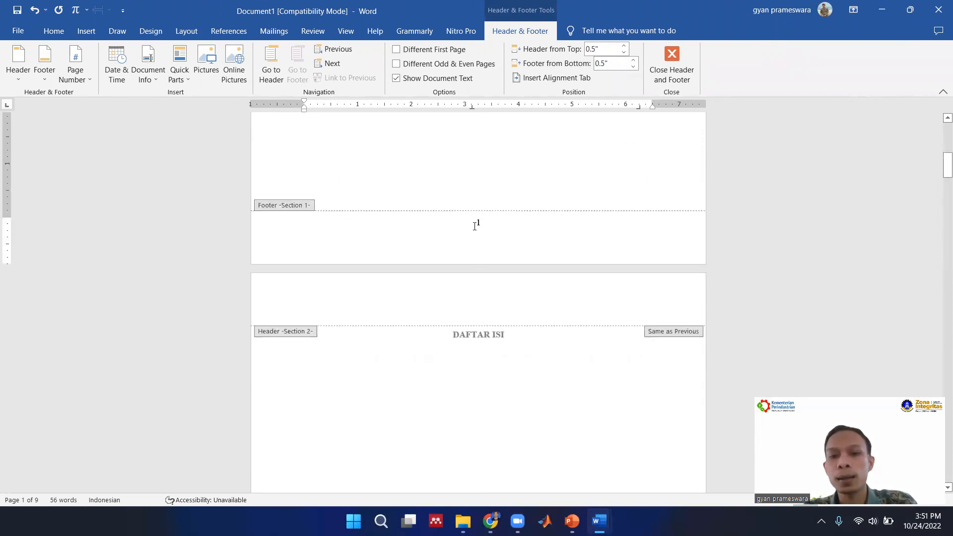
{"action": "scroll", "coordinate": [475, 225], "scroll_direction": "up", "scroll_amount": 1}
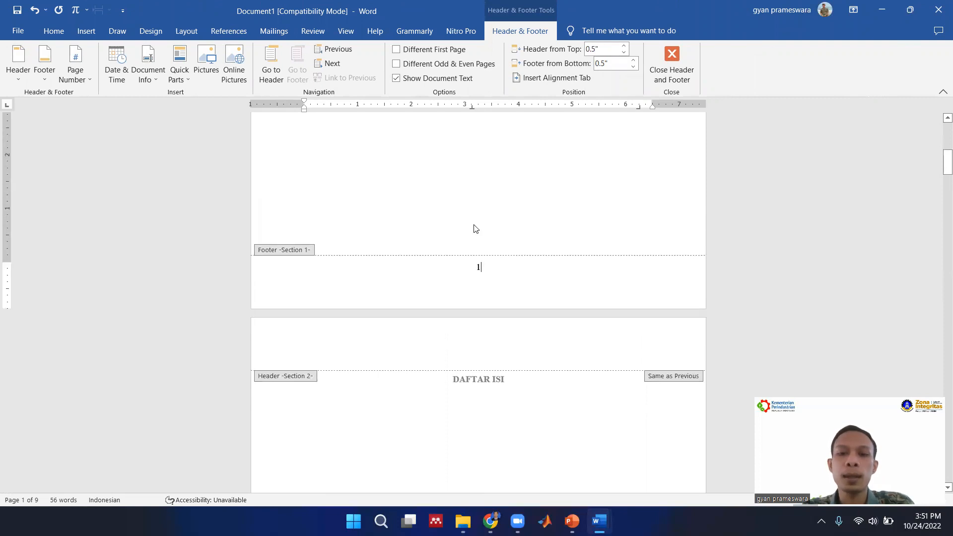
{"action": "scroll", "coordinate": [474, 228], "scroll_direction": "up", "scroll_amount": 3}
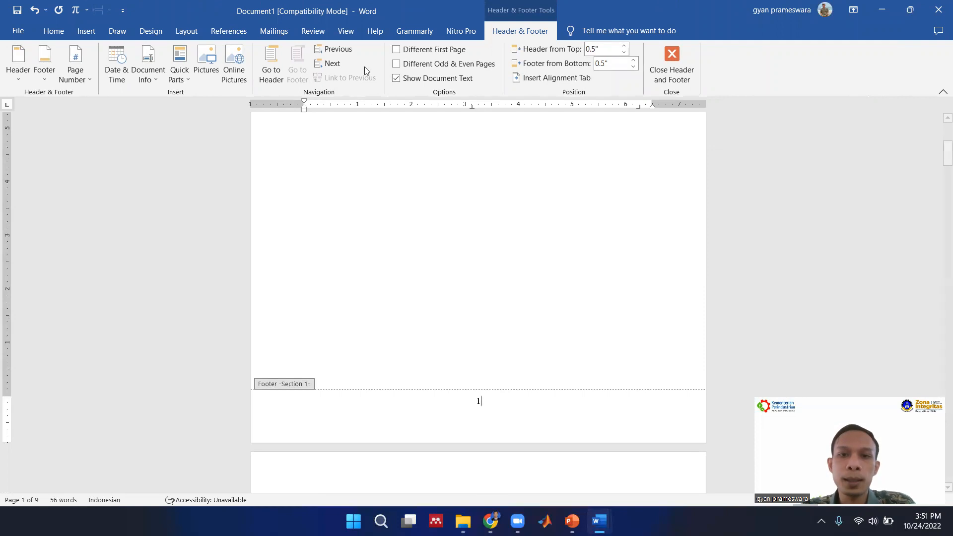
Turn on a different first page for Section 1 so the title page carries no page number.
{"action": "left_click", "coordinate": [420, 51]}
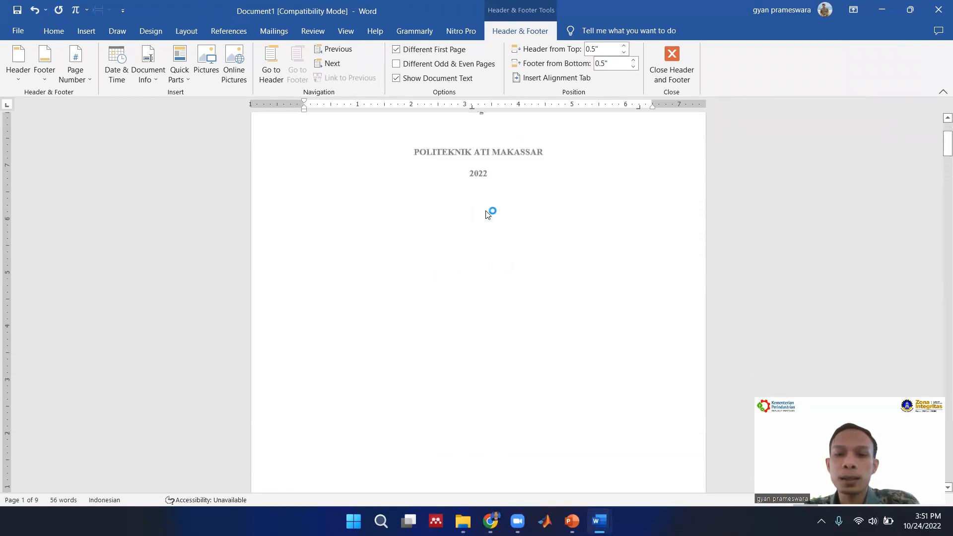
{"action": "scroll", "coordinate": [488, 214], "scroll_direction": "down", "scroll_amount": 5}
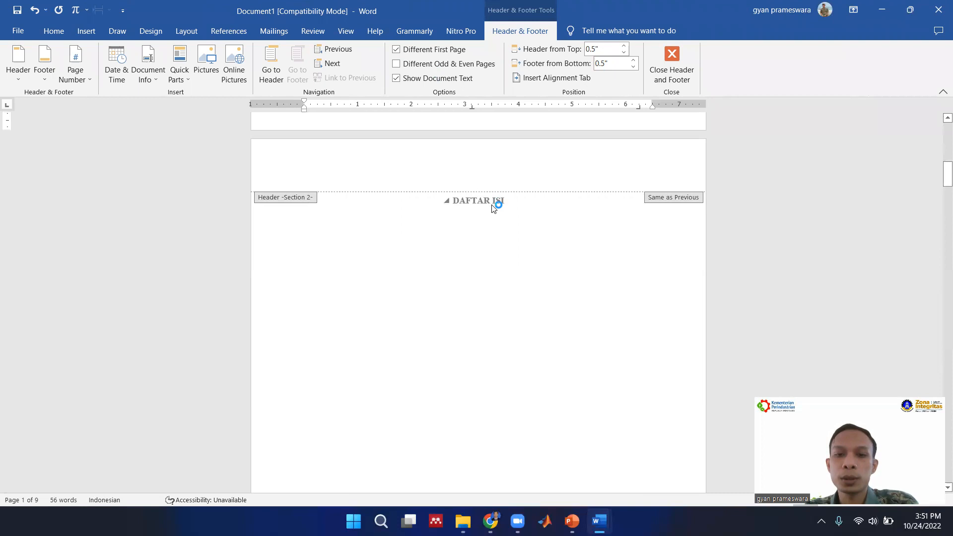
{"action": "scroll", "coordinate": [369, 228], "scroll_direction": "up", "scroll_amount": 4}
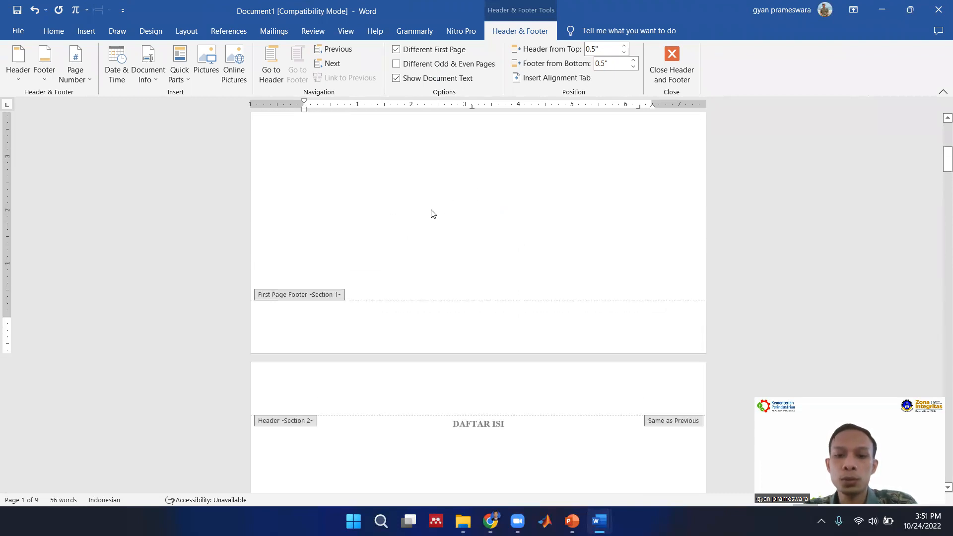
Unlink the Section 2 footer on the DAFTAR ISI page from the previous section.
{"action": "scroll", "coordinate": [445, 214], "scroll_direction": "down", "scroll_amount": 5}
{"action": "scroll", "coordinate": [447, 211], "scroll_direction": "down", "scroll_amount": 8}
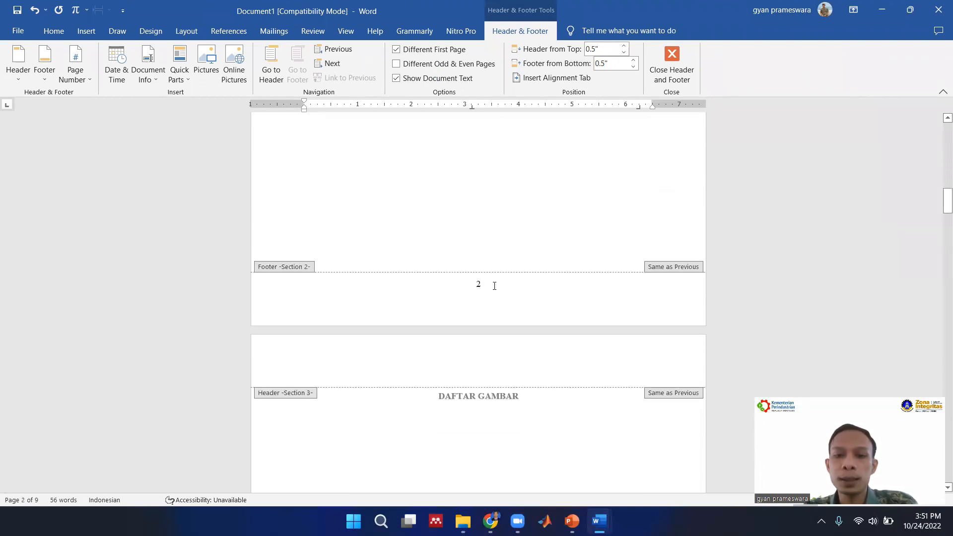
{"action": "left_click", "coordinate": [494, 291]}
{"action": "left_click", "coordinate": [498, 284]}
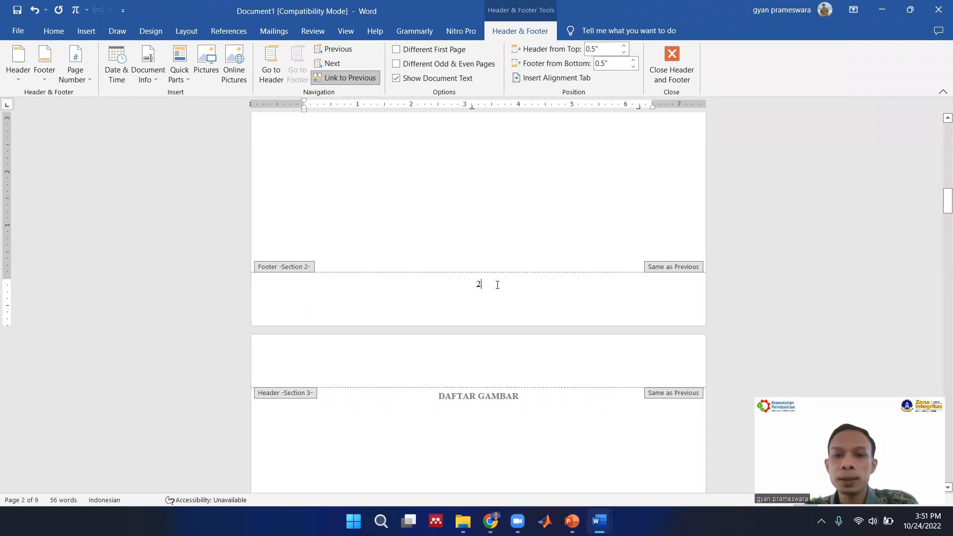
{"action": "left_click", "coordinate": [336, 78]}
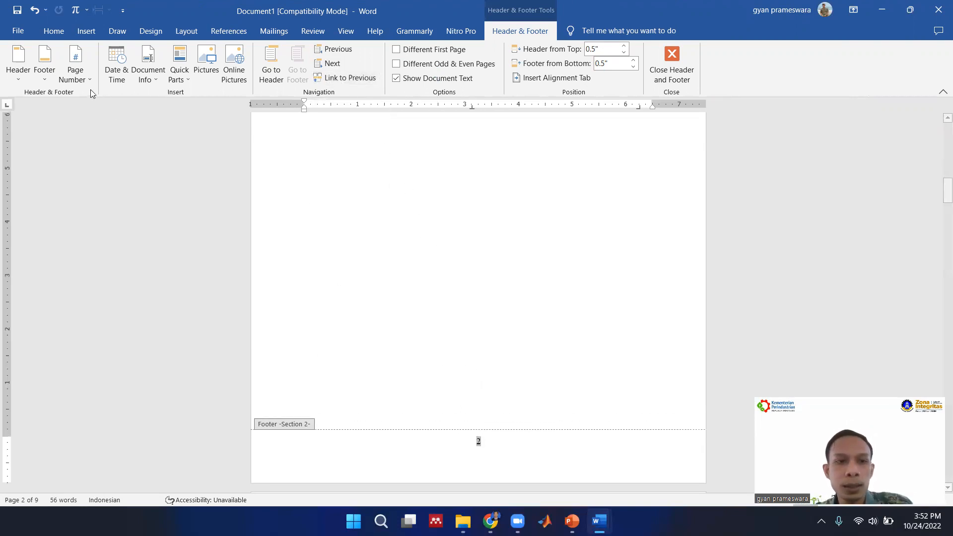
Format the Section 2 page numbers as i, ii, iii and start the numbering at i.
{"action": "left_click", "coordinate": [76, 75]}
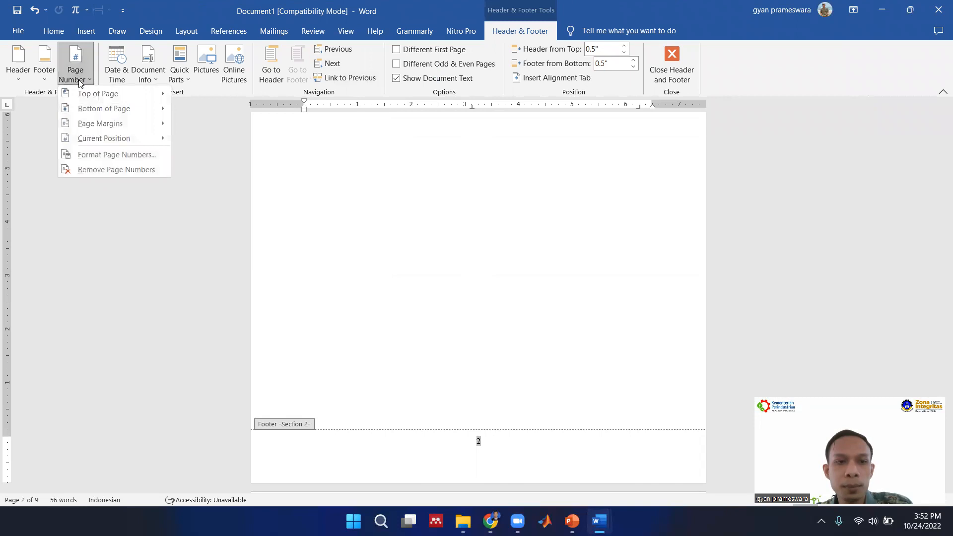
{"action": "left_click", "coordinate": [110, 155]}
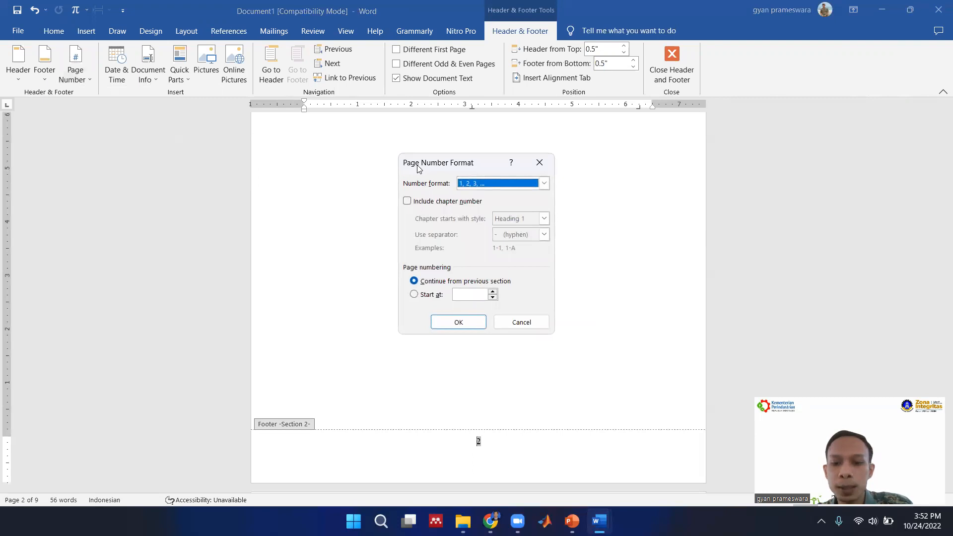
{"action": "left_click_drag", "start_coordinate": [418, 169], "coordinate": [558, 291]}
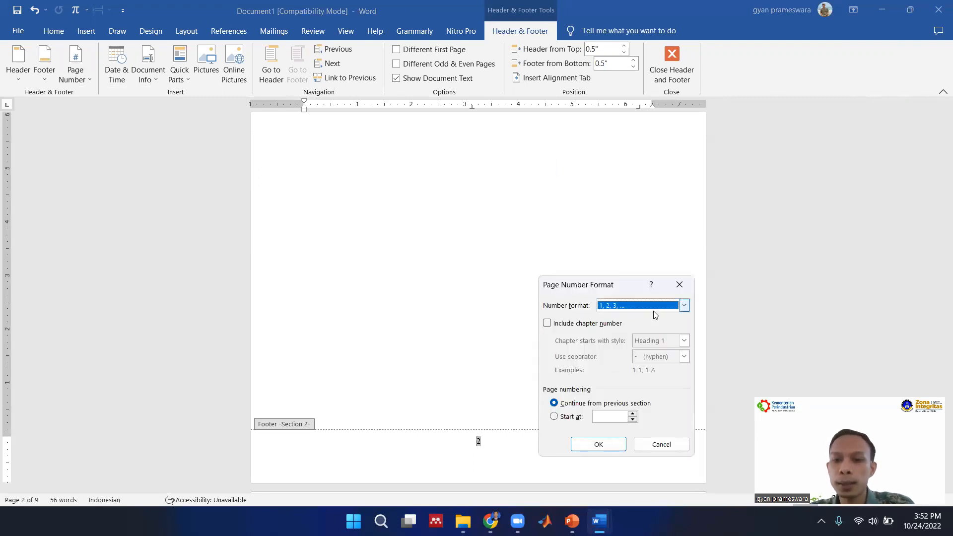
{"action": "left_click", "coordinate": [617, 307]}
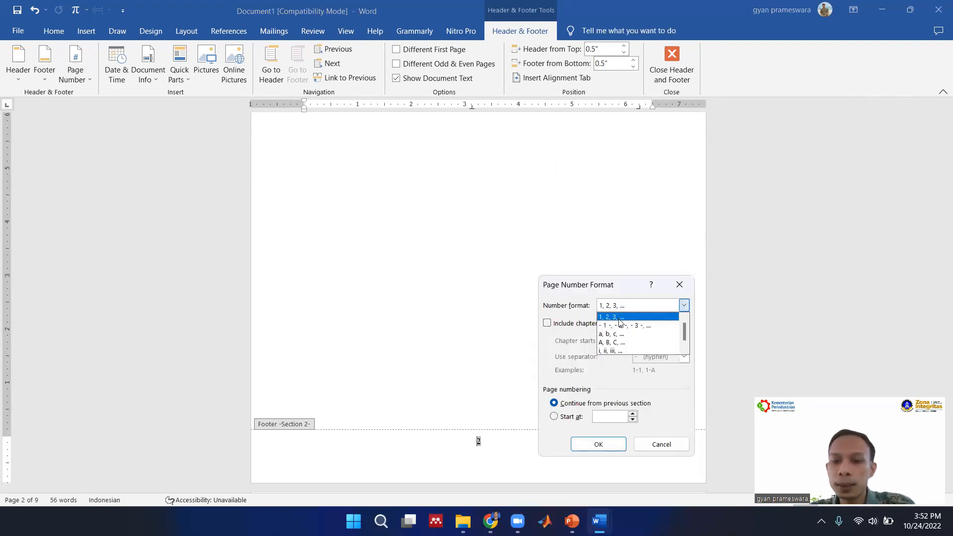
{"action": "left_click", "coordinate": [612, 351]}
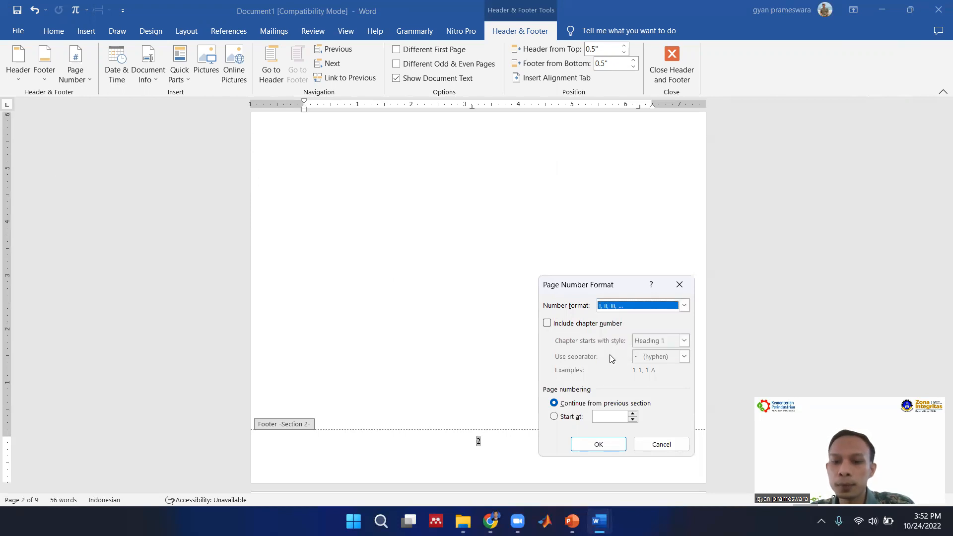
{"action": "left_click", "coordinate": [577, 417]}
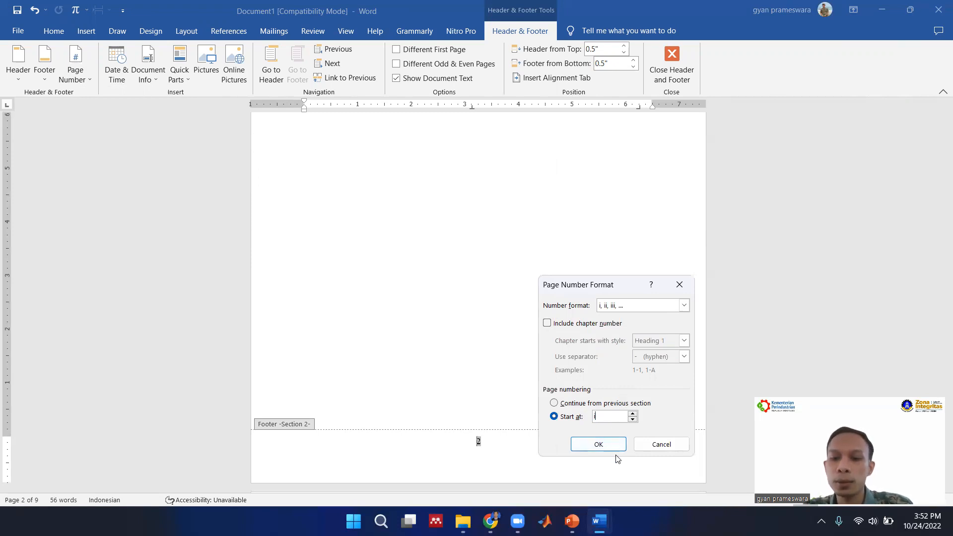
{"action": "left_click", "coordinate": [601, 444]}
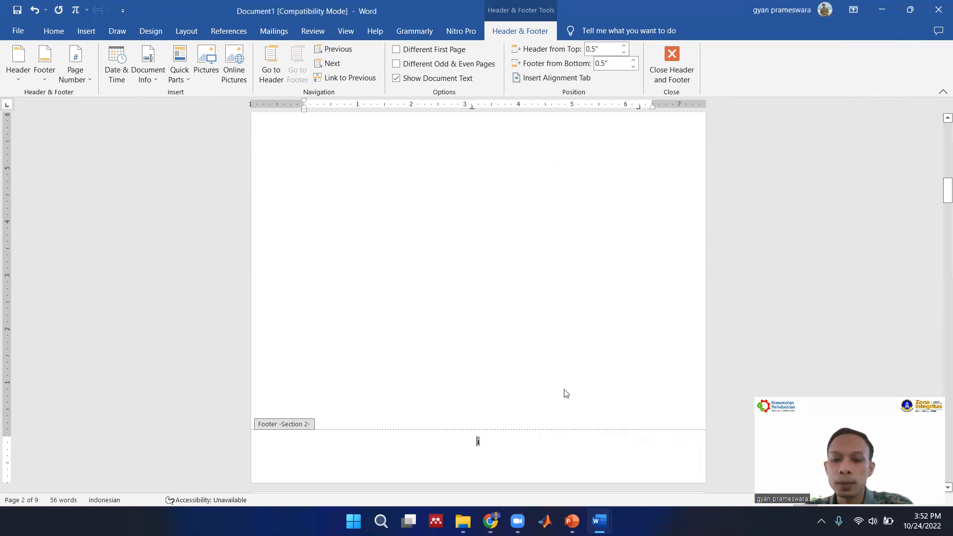
Format the Section 3 page numbers on the DAFTAR GAMBAR page as i, ii, iii, continuing from the previous section.
{"action": "scroll", "coordinate": [571, 382], "scroll_direction": "down", "scroll_amount": 10}
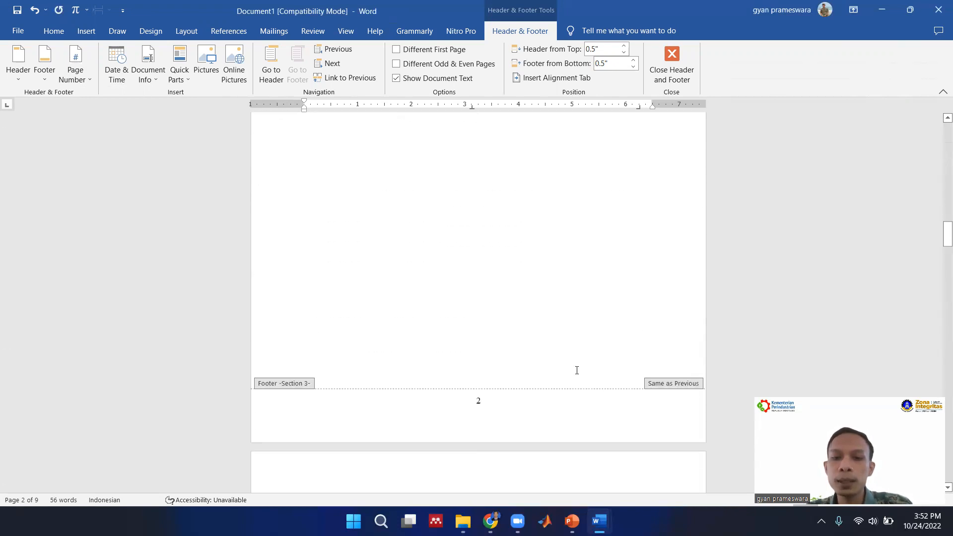
{"action": "scroll", "coordinate": [566, 371], "scroll_direction": "down", "scroll_amount": 1}
{"action": "left_click", "coordinate": [508, 376]}
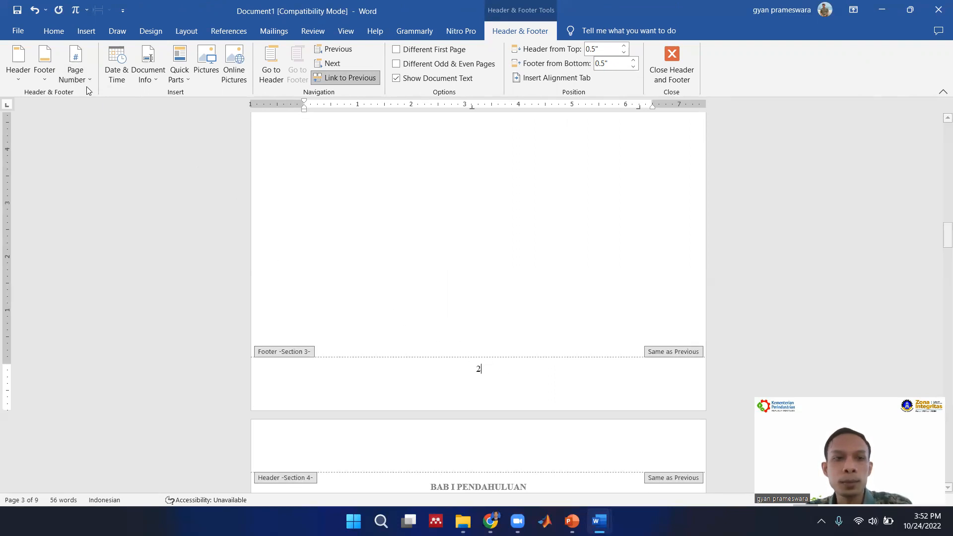
{"action": "left_click", "coordinate": [75, 67]}
{"action": "left_click", "coordinate": [123, 155]}
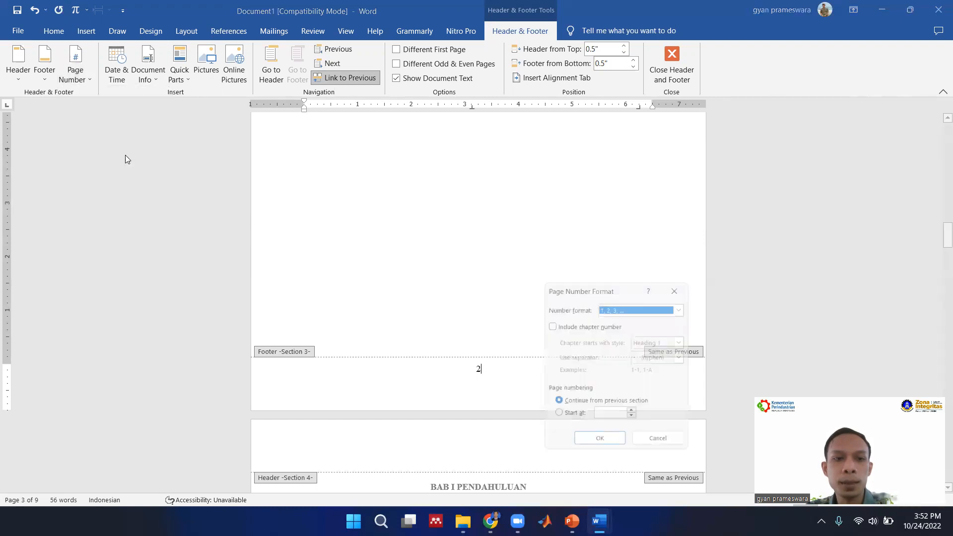
{"action": "left_click", "coordinate": [623, 305]}
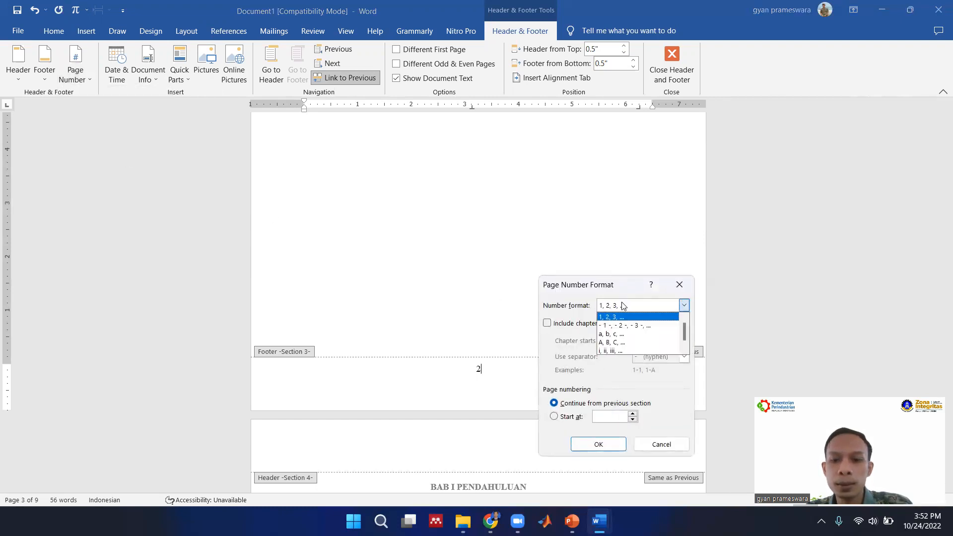
{"action": "left_click", "coordinate": [619, 350]}
{"action": "left_click", "coordinate": [598, 444]}
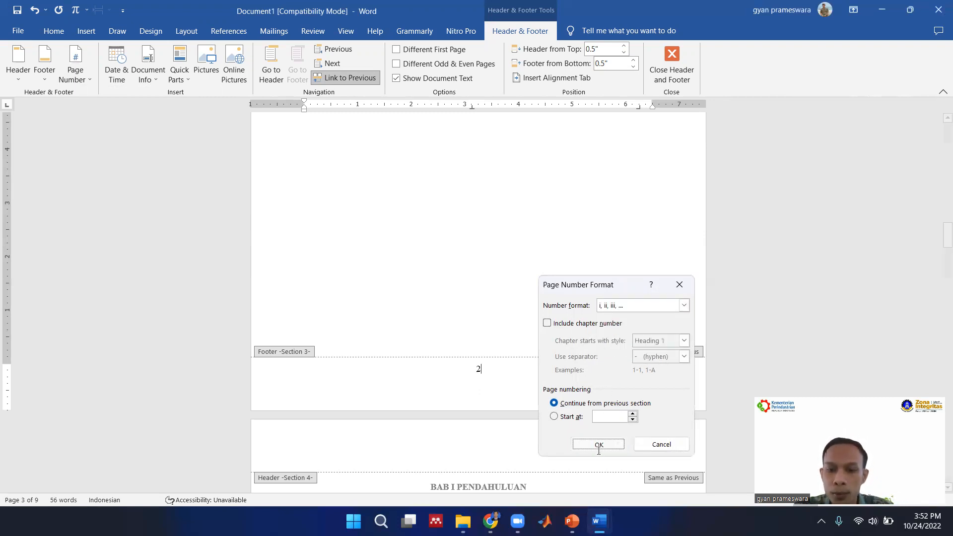
Unlink the Section 4 footer on the BAB I PENDAHULUAN page from the previous section.
{"action": "scroll", "coordinate": [585, 418], "scroll_direction": "down", "scroll_amount": 12}
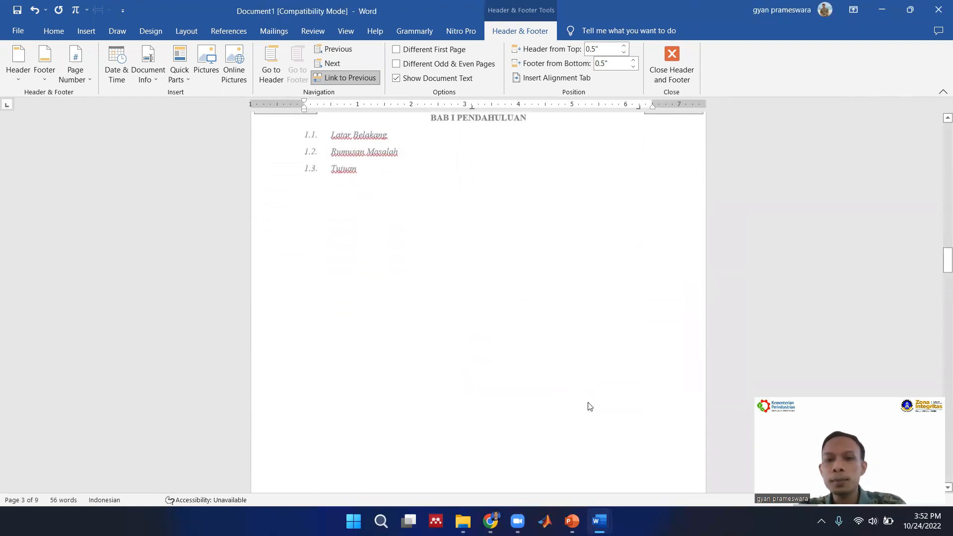
{"action": "scroll", "coordinate": [589, 389], "scroll_direction": "up", "scroll_amount": 10}
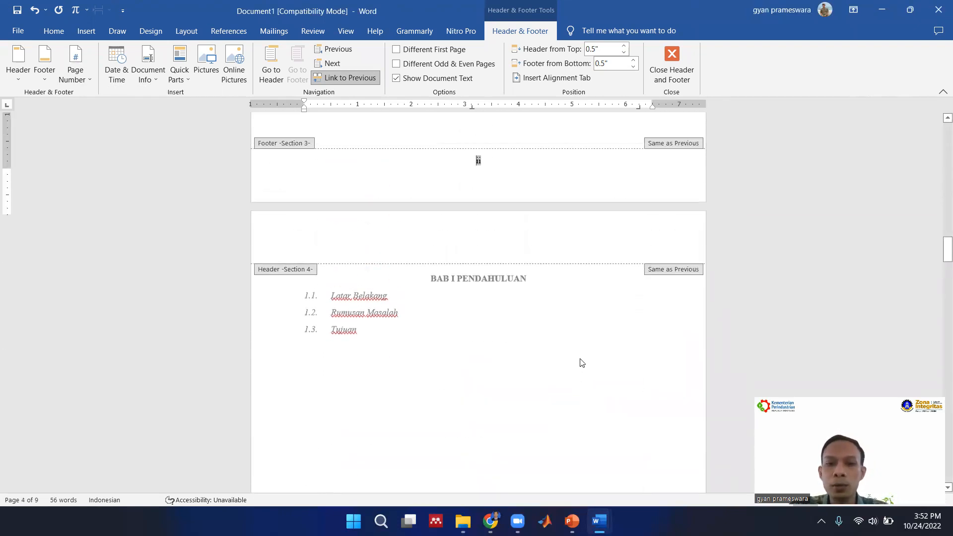
{"action": "scroll", "coordinate": [584, 365], "scroll_direction": "down", "scroll_amount": 10}
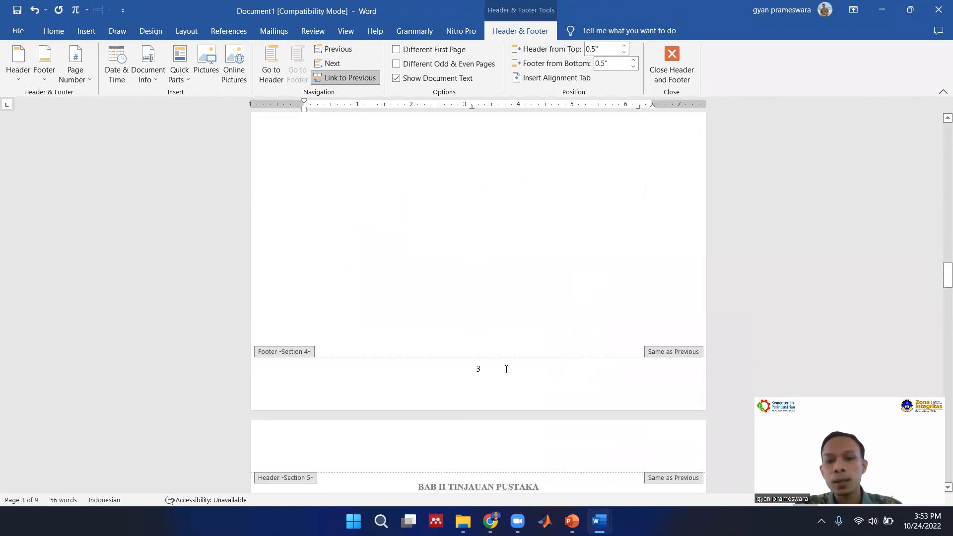
{"action": "left_click", "coordinate": [504, 368]}
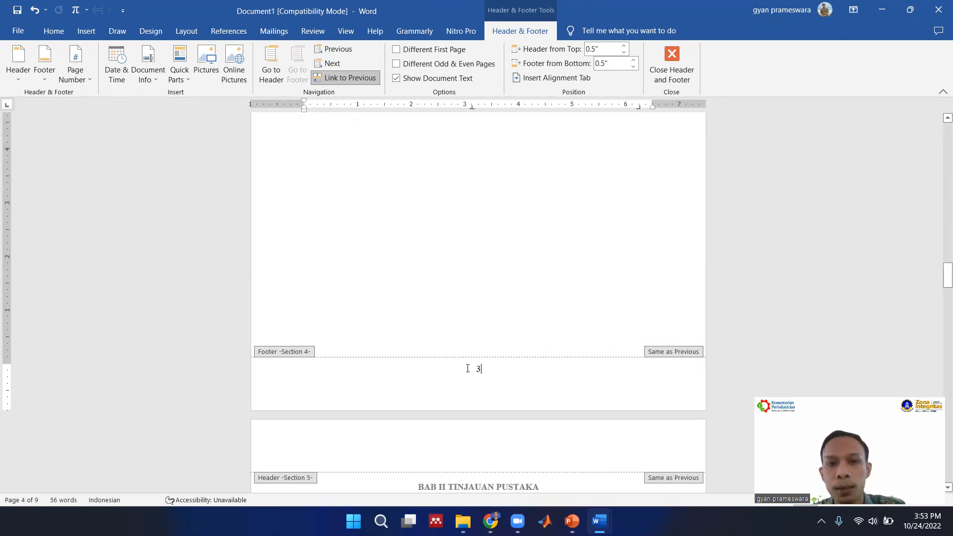
{"action": "left_click", "coordinate": [332, 82]}
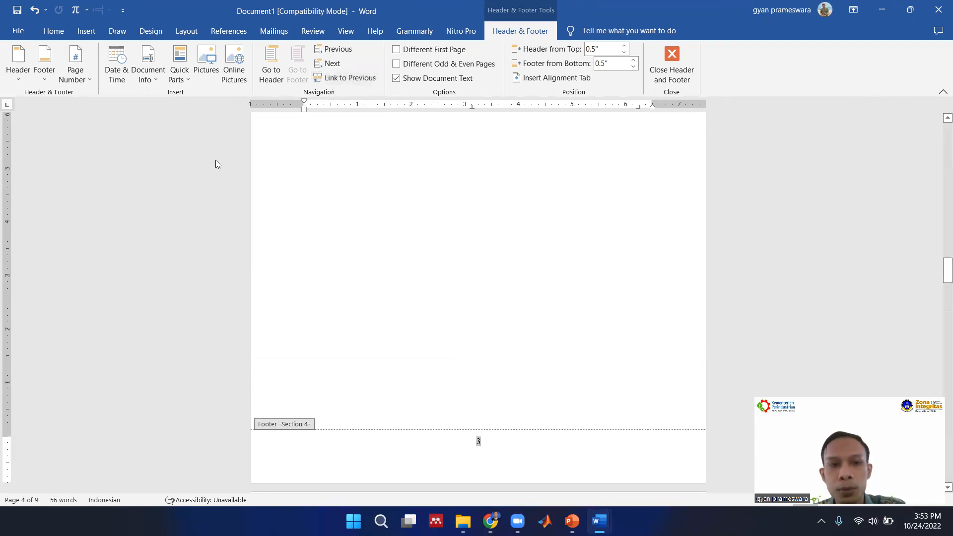
Restart the Section 4 page numbering at 1 in the 1, 2, 3 format.
{"action": "left_click", "coordinate": [74, 72]}
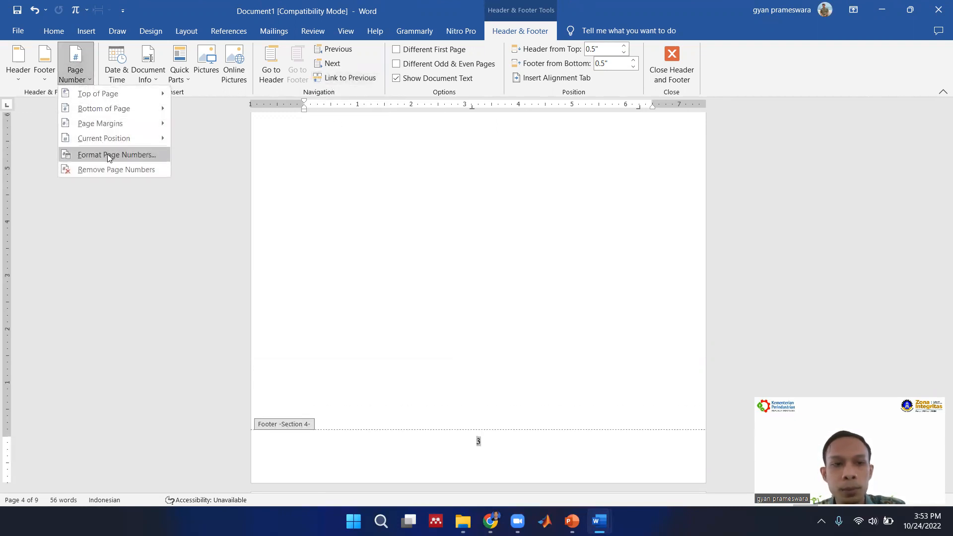
{"action": "left_click", "coordinate": [107, 154]}
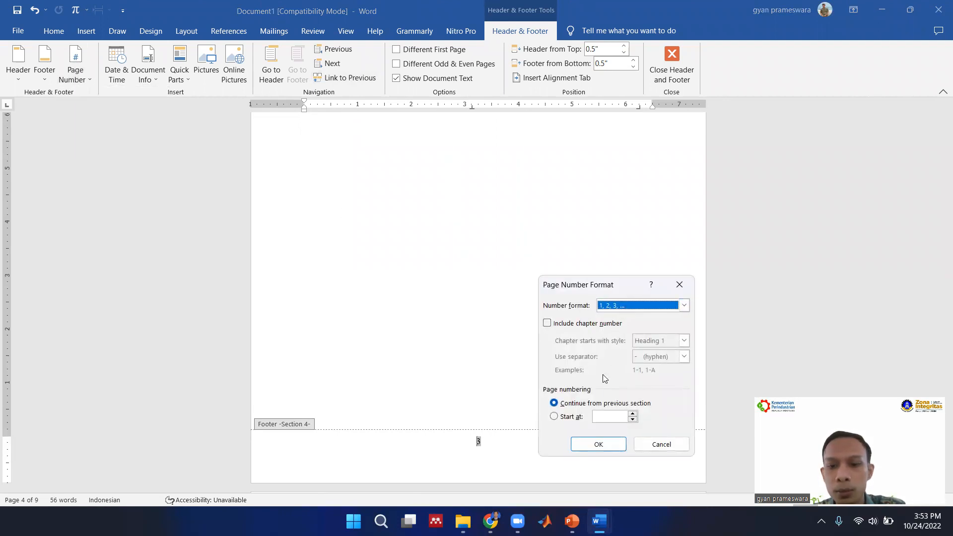
{"action": "left_click", "coordinate": [570, 417]}
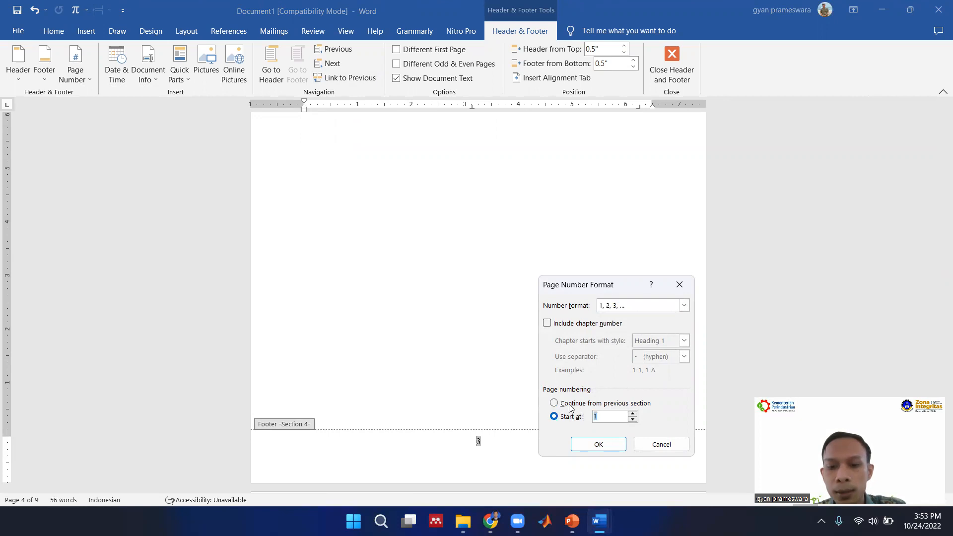
{"action": "left_click_drag", "start_coordinate": [594, 286], "coordinate": [609, 231]}
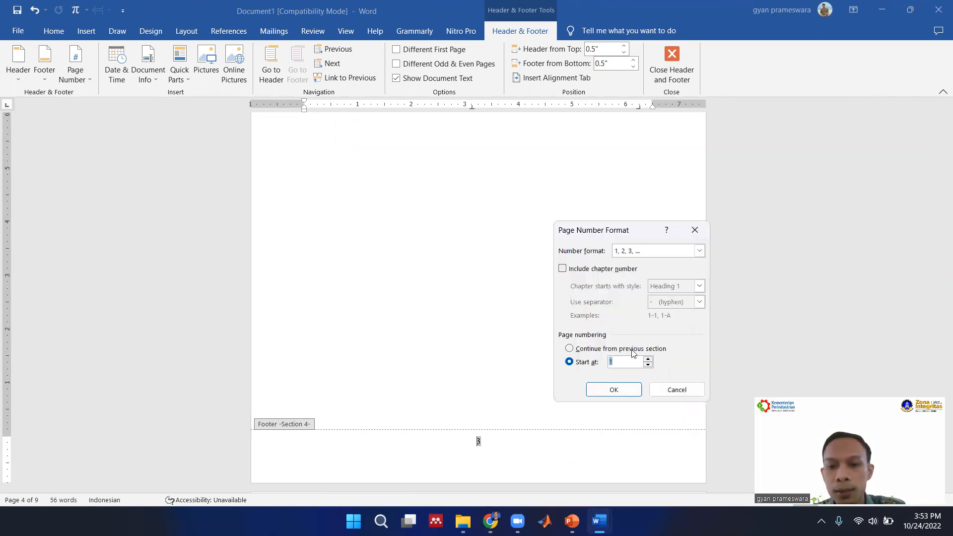
{"action": "left_click", "coordinate": [626, 390]}
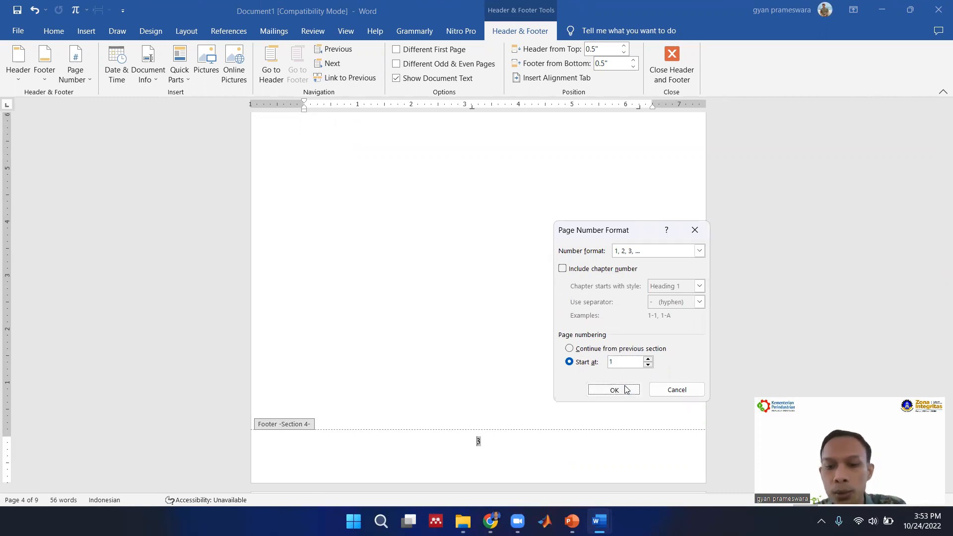
Review the footer page numbers from DAFTAR GAMBAR through the BAB chapters up to Section 7.
{"action": "scroll", "coordinate": [500, 385], "scroll_direction": "up", "scroll_amount": 5}
{"action": "scroll", "coordinate": [499, 382], "scroll_direction": "up", "scroll_amount": 3}
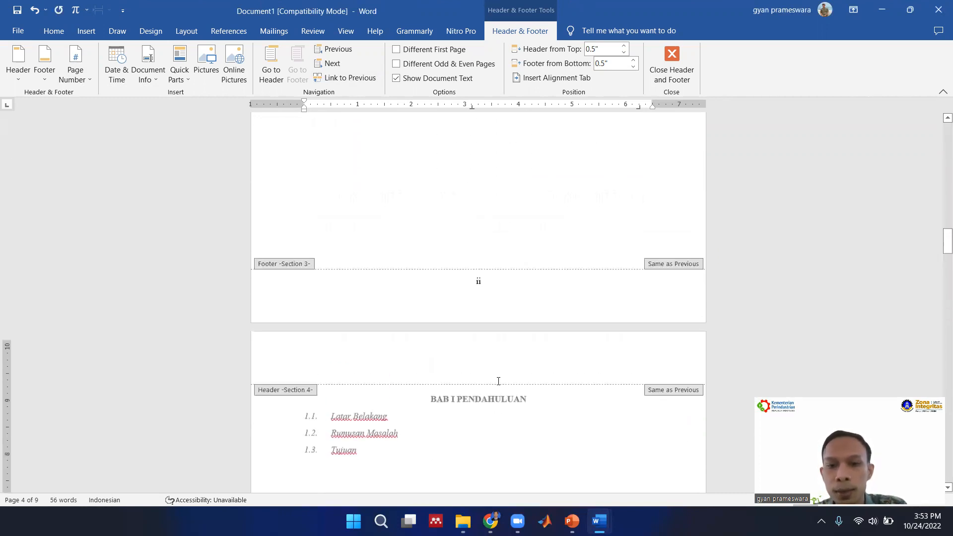
{"action": "scroll", "coordinate": [479, 295], "scroll_direction": "up", "scroll_amount": 4}
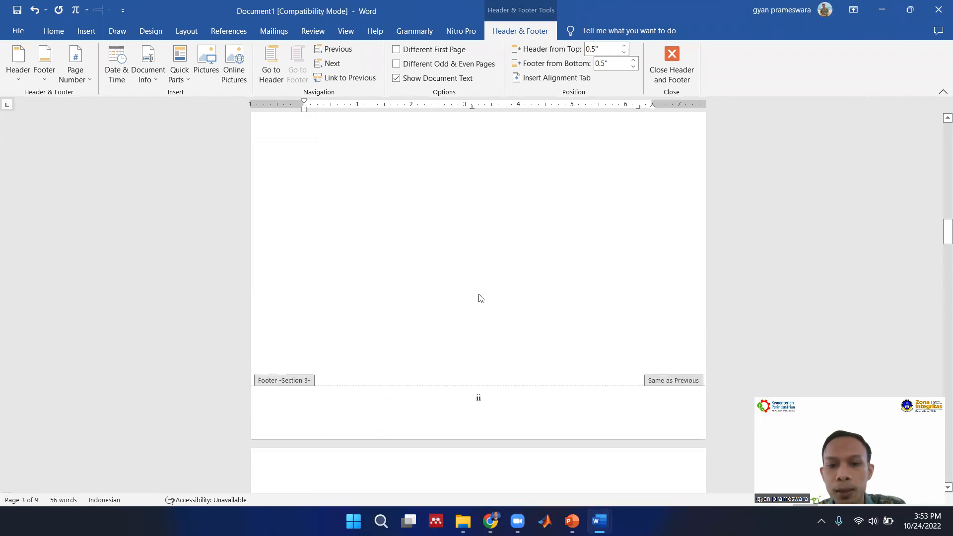
{"action": "scroll", "coordinate": [462, 362], "scroll_direction": "down", "scroll_amount": 2}
{"action": "scroll", "coordinate": [480, 378], "scroll_direction": "up", "scroll_amount": 7}
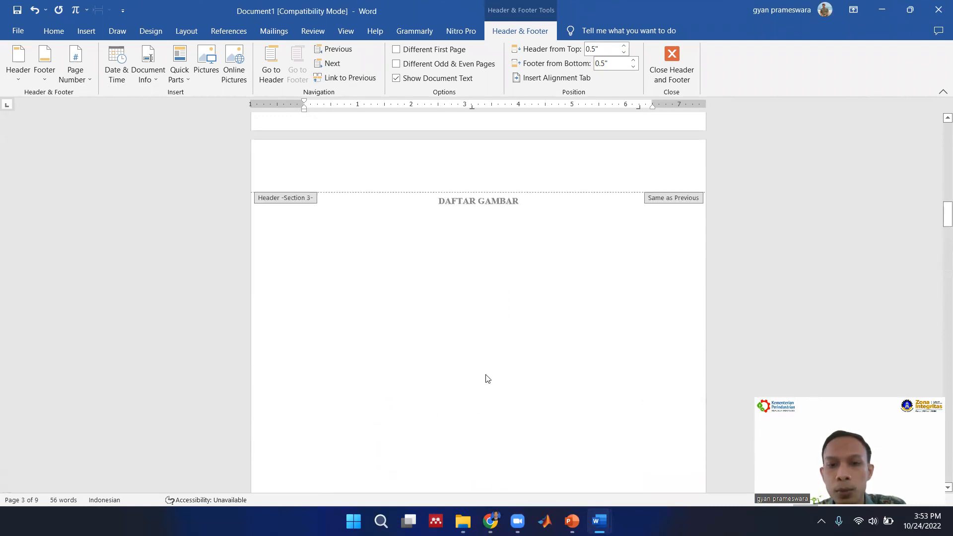
{"action": "scroll", "coordinate": [498, 277], "scroll_direction": "down", "scroll_amount": 14}
{"action": "scroll", "coordinate": [499, 278], "scroll_direction": "down", "scroll_amount": 7}
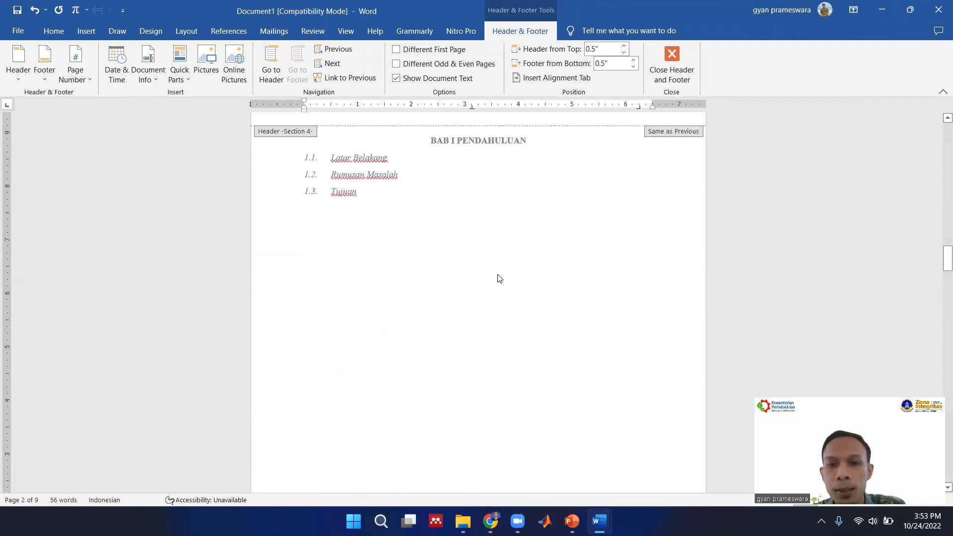
{"action": "left_click", "coordinate": [501, 309]}
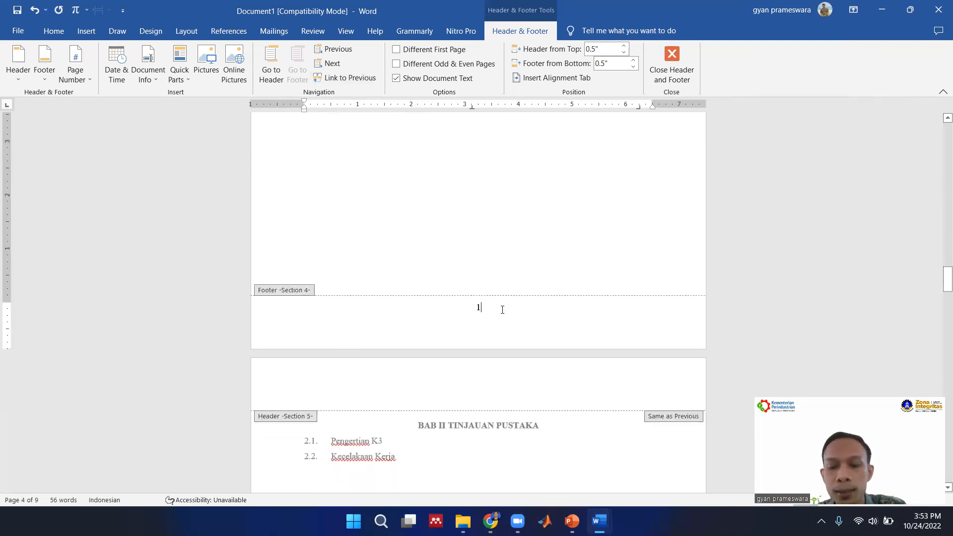
{"action": "scroll", "coordinate": [511, 313], "scroll_direction": "down", "scroll_amount": 13}
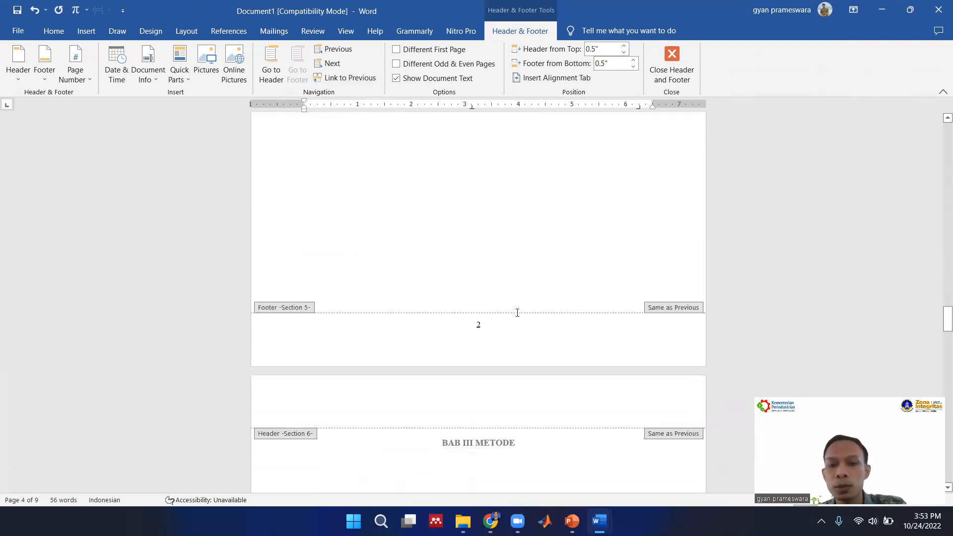
{"action": "scroll", "coordinate": [516, 315], "scroll_direction": "down", "scroll_amount": 15}
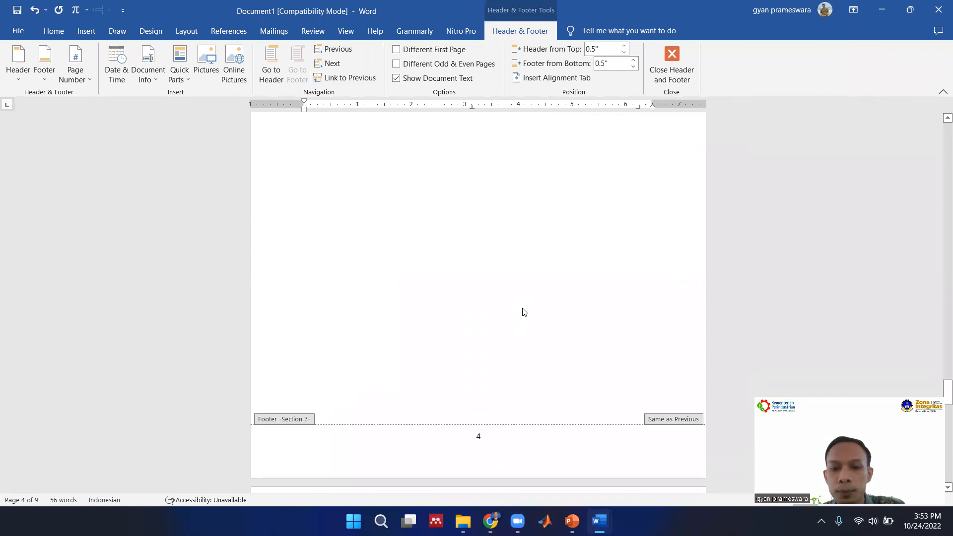
Check the footer page numbers of Sections 8 and 9 and leave footer editing.
{"action": "scroll", "coordinate": [524, 313], "scroll_direction": "down", "scroll_amount": 15}
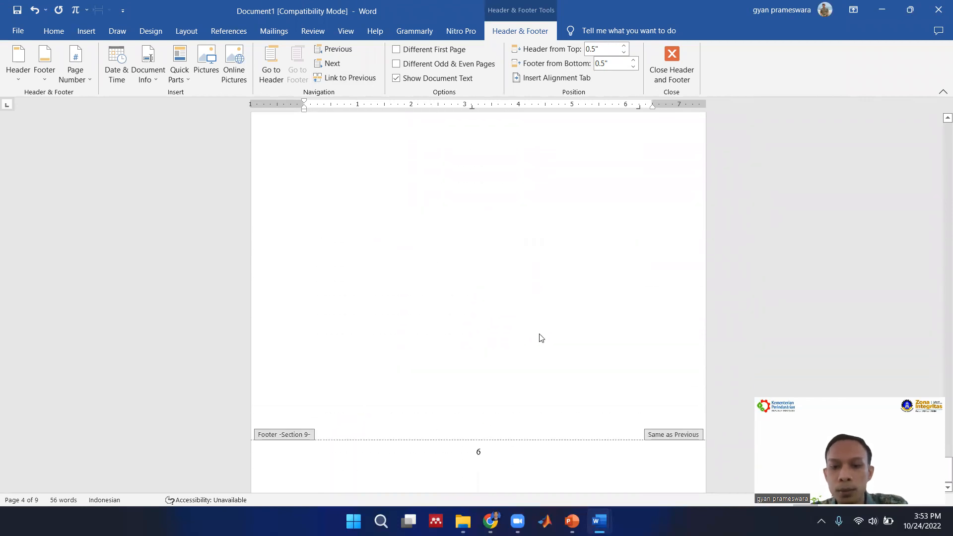
{"action": "scroll", "coordinate": [551, 318], "scroll_direction": "up", "scroll_amount": 12}
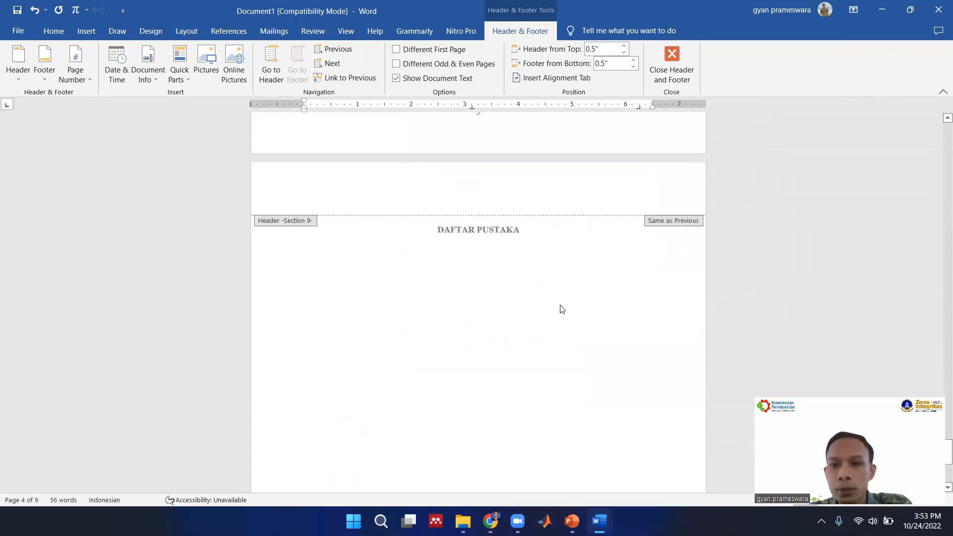
{"action": "left_click", "coordinate": [670, 64]}
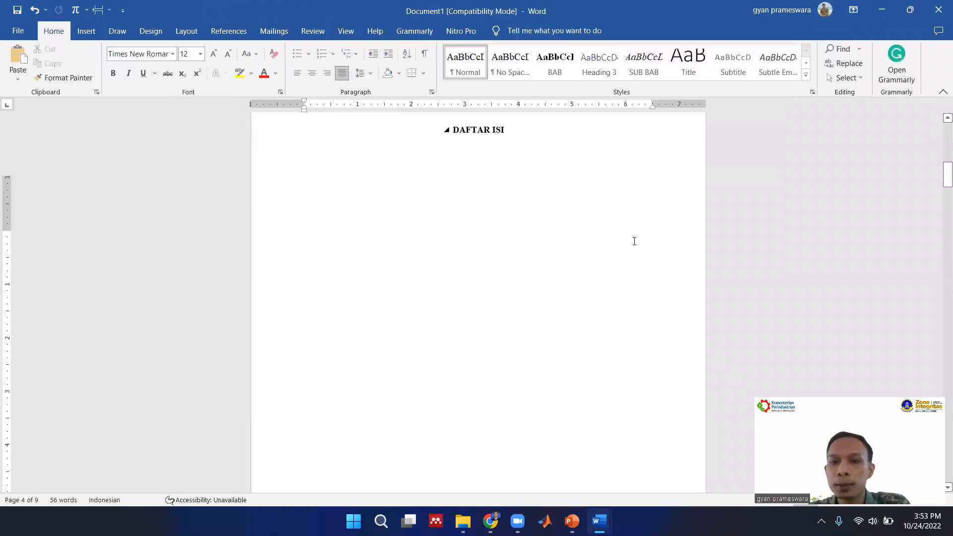
Apply the Normal style to the empty line below the DAFTAR ISI heading.
{"action": "scroll", "coordinate": [634, 241], "scroll_direction": "up", "scroll_amount": 3}
{"action": "scroll", "coordinate": [634, 242], "scroll_direction": "up", "scroll_amount": 5}
{"action": "scroll", "coordinate": [634, 242], "scroll_direction": "down", "scroll_amount": 10}
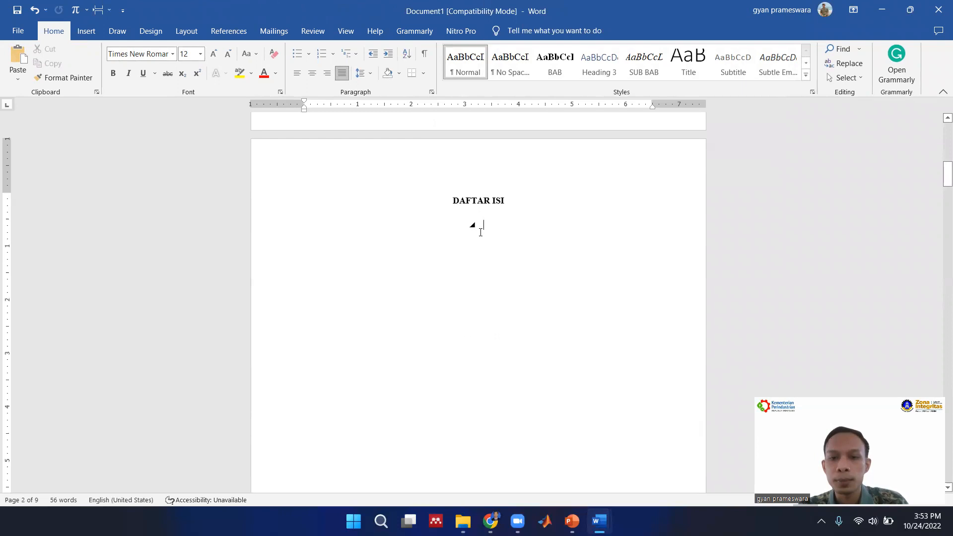
{"action": "left_click", "coordinate": [507, 227]}
{"action": "left_click", "coordinate": [474, 74]}
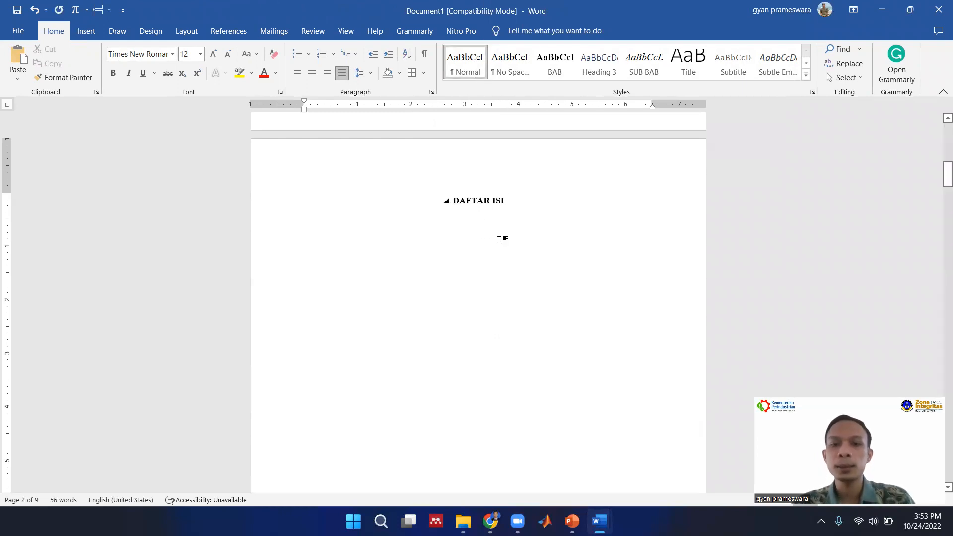
{"action": "left_click", "coordinate": [461, 71]}
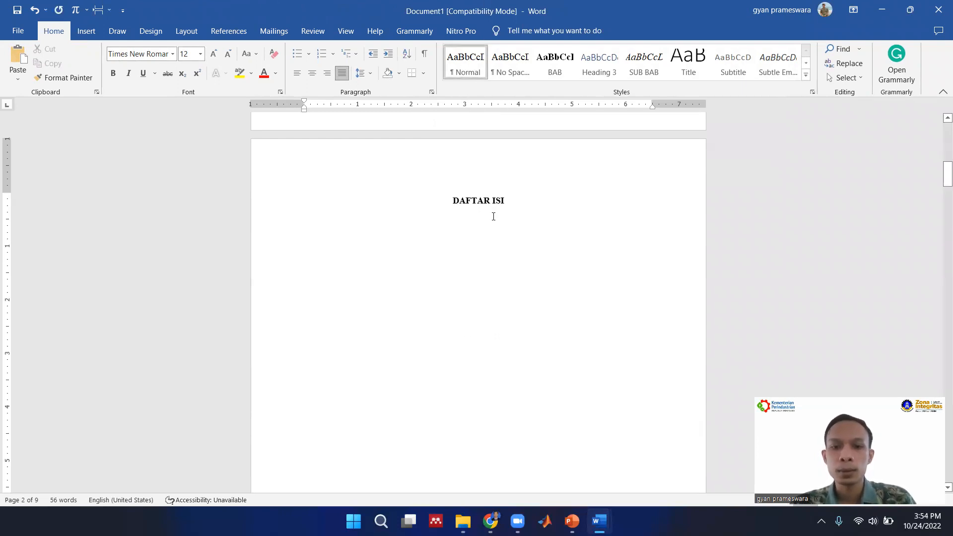
Check the formatting settings of the Normal style.
{"action": "right_click", "coordinate": [465, 69]}
{"action": "left_click", "coordinate": [475, 88]}
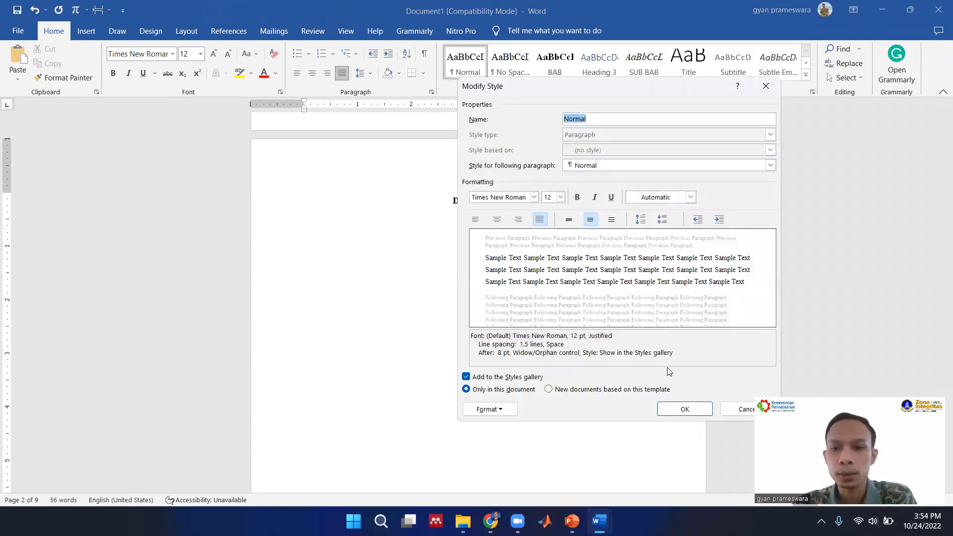
{"action": "left_click", "coordinate": [684, 409]}
Delete the trial characters and the empty space back to the end of the DAFTAR ISI heading.
{"action": "type", "text": "sd"}
{"action": "key", "text": "BackSpace"}
{"action": "key", "text": "BackSpace"}
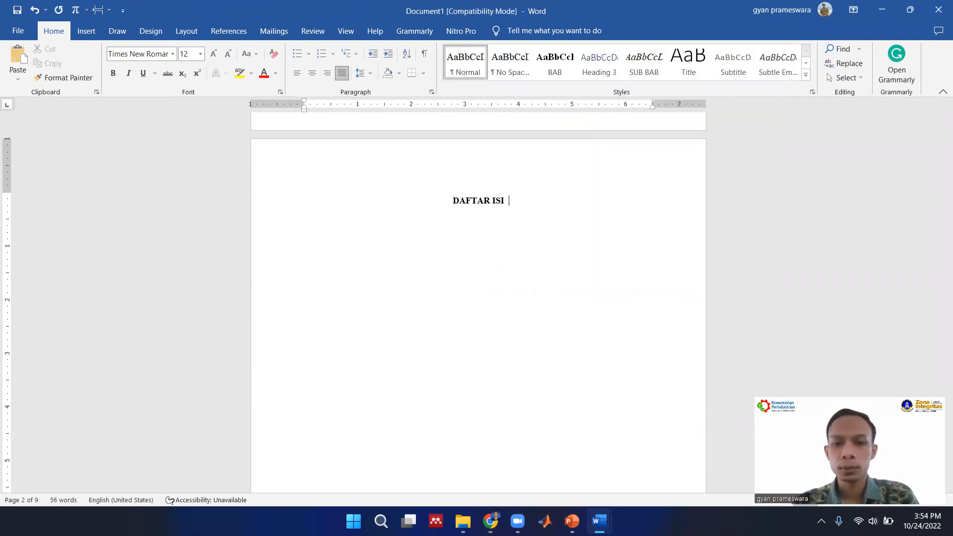
{"action": "key", "text": "BackSpace"}
{"action": "key", "text": "BackSpace"}
{"action": "key", "text": "BackSpace"}
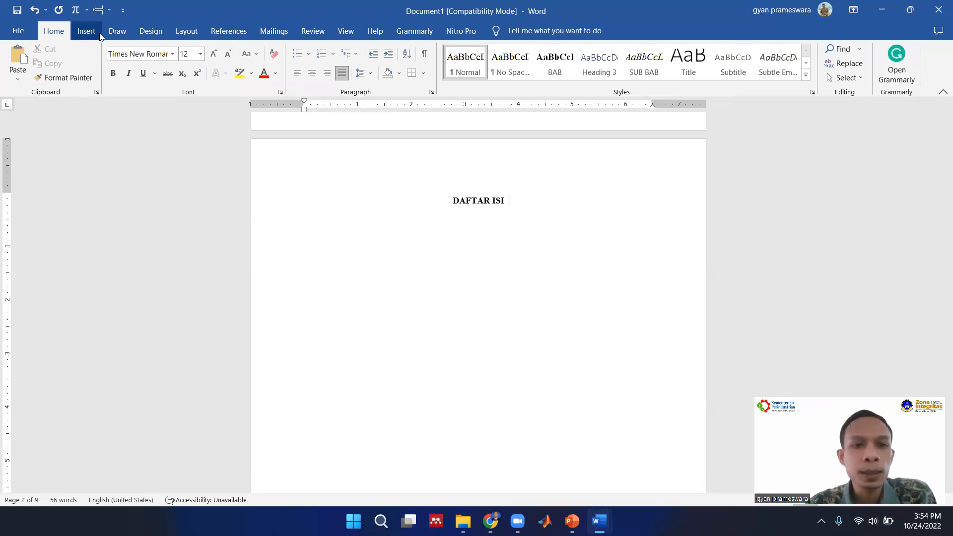
Insert the automatic table of contents "Daftar Isi Otomatis 1" on the DAFTAR ISI page.
{"action": "left_click", "coordinate": [245, 34]}
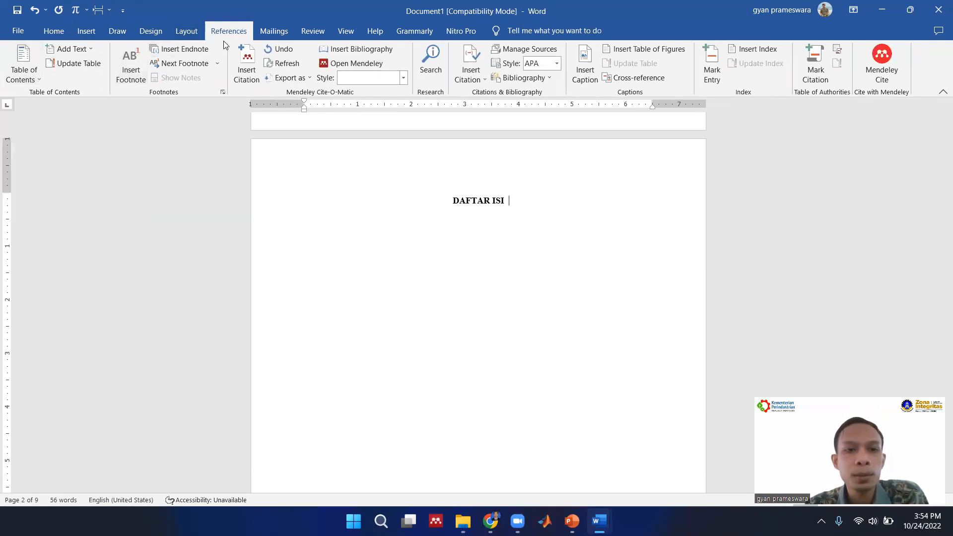
{"action": "left_click", "coordinate": [38, 72]}
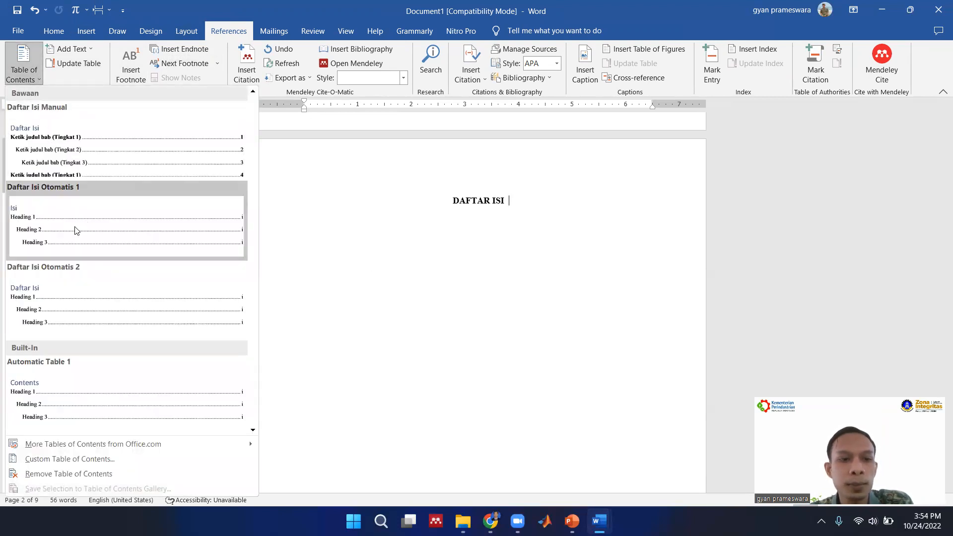
{"action": "left_click", "coordinate": [101, 225]}
Delete the built-in "Isi" title above the table of contents entries.
{"action": "scroll", "coordinate": [344, 279], "scroll_direction": "up", "scroll_amount": 5}
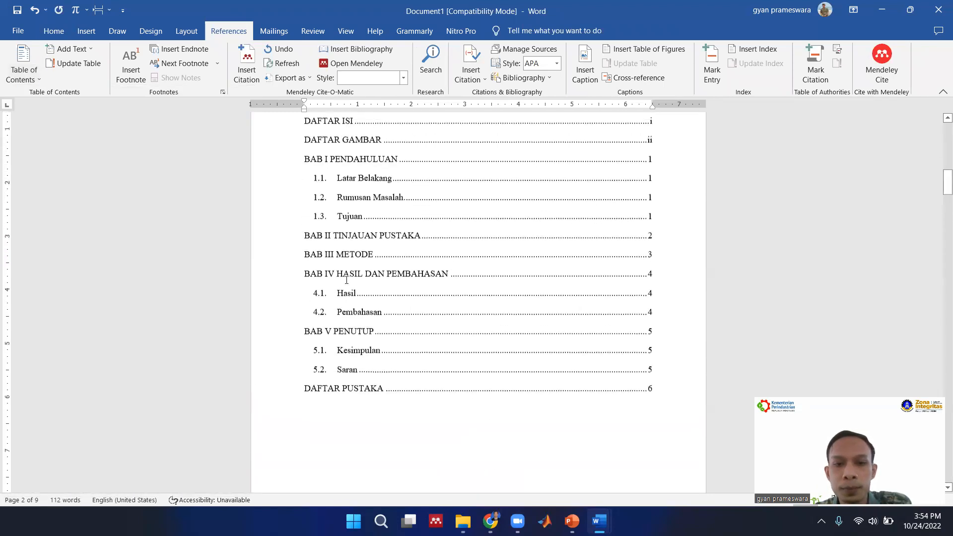
{"action": "scroll", "coordinate": [347, 280], "scroll_direction": "up", "scroll_amount": 3}
{"action": "double_click", "coordinate": [319, 201]}
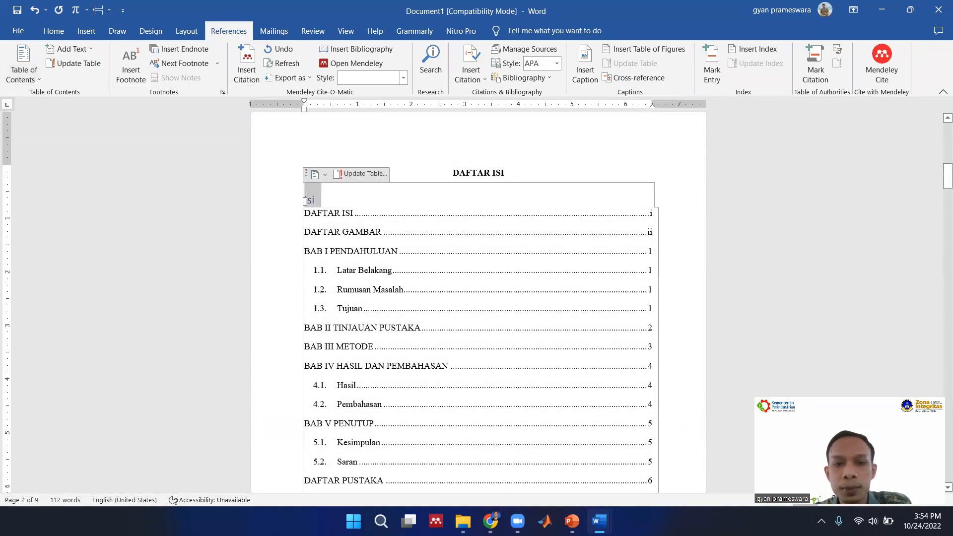
{"action": "key", "text": "Delete"}
{"action": "scroll", "coordinate": [368, 240], "scroll_direction": "down", "scroll_amount": 1}
{"action": "scroll", "coordinate": [369, 241], "scroll_direction": "down", "scroll_amount": 3}
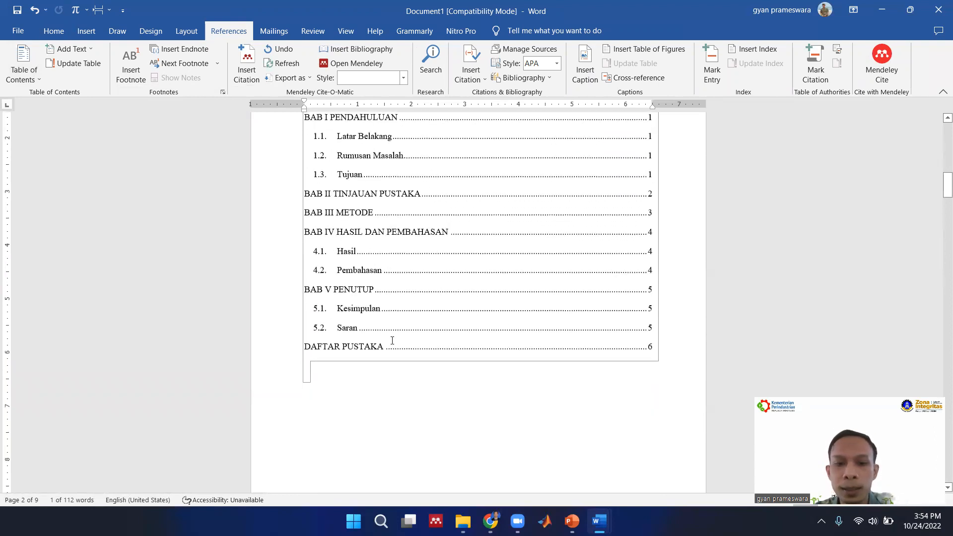
{"action": "left_click", "coordinate": [389, 403]}
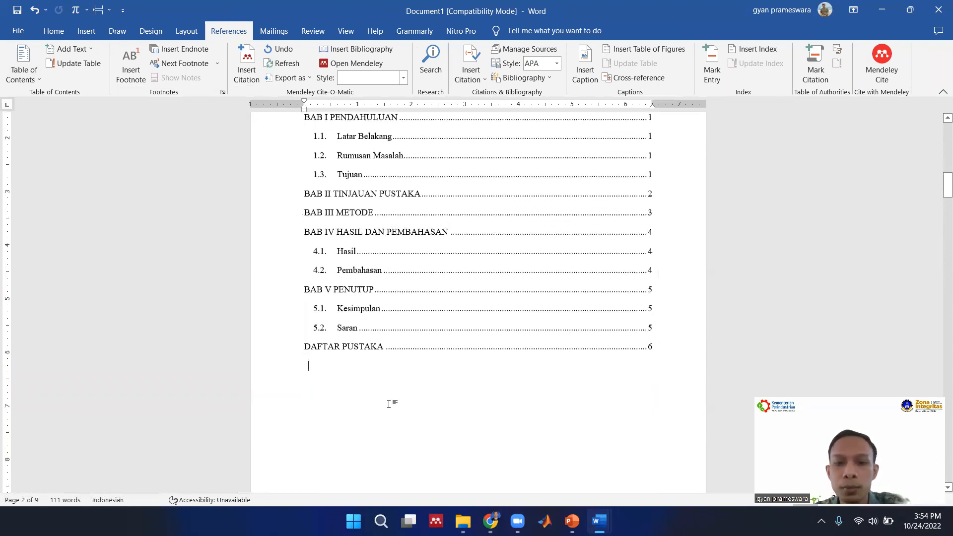
Try the BAB style on the word DAFTAR in the table of contents' DAFTAR ISI entry.
{"action": "scroll", "coordinate": [382, 398], "scroll_direction": "up", "scroll_amount": 3}
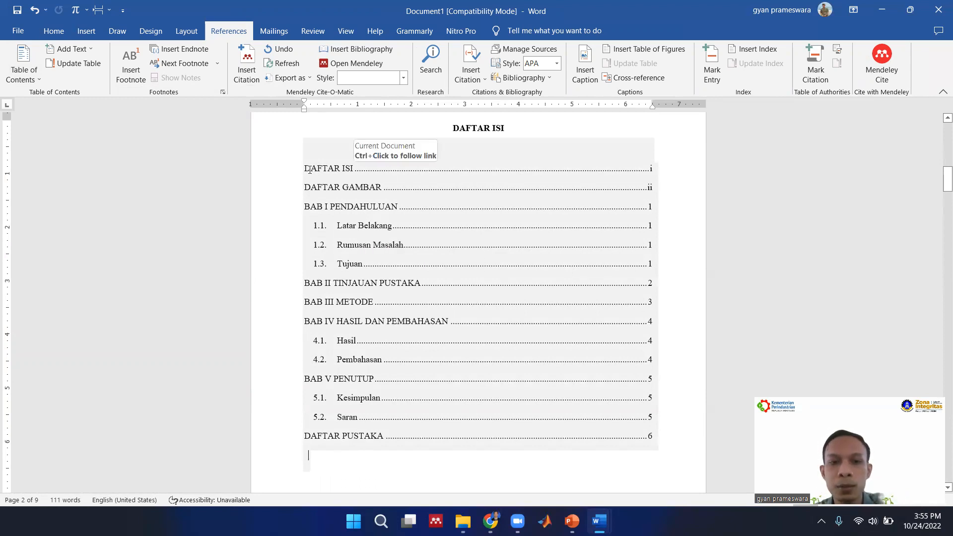
{"action": "left_click_drag", "start_coordinate": [306, 169], "coordinate": [342, 169]}
{"action": "left_click", "coordinate": [69, 36]}
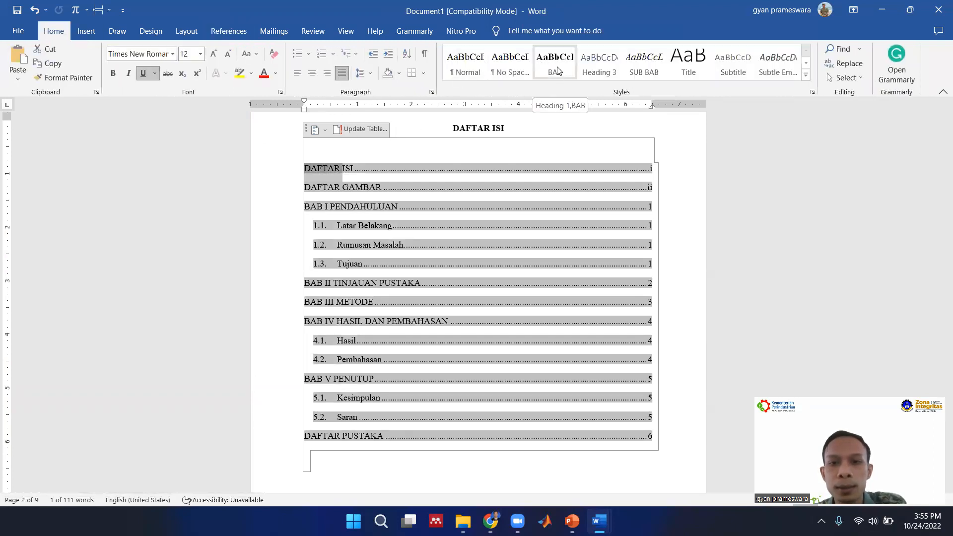
{"action": "left_click", "coordinate": [556, 73]}
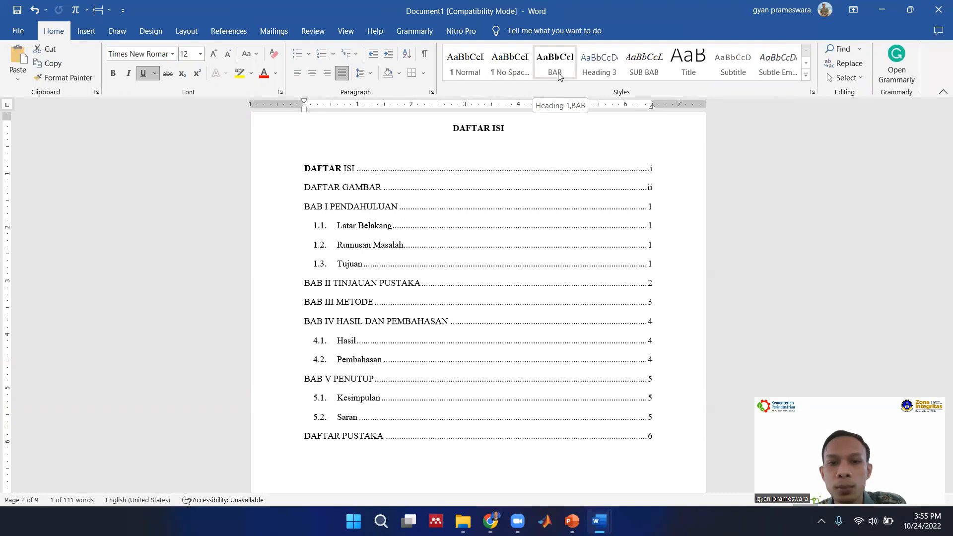
{"action": "left_click", "coordinate": [272, 192]}
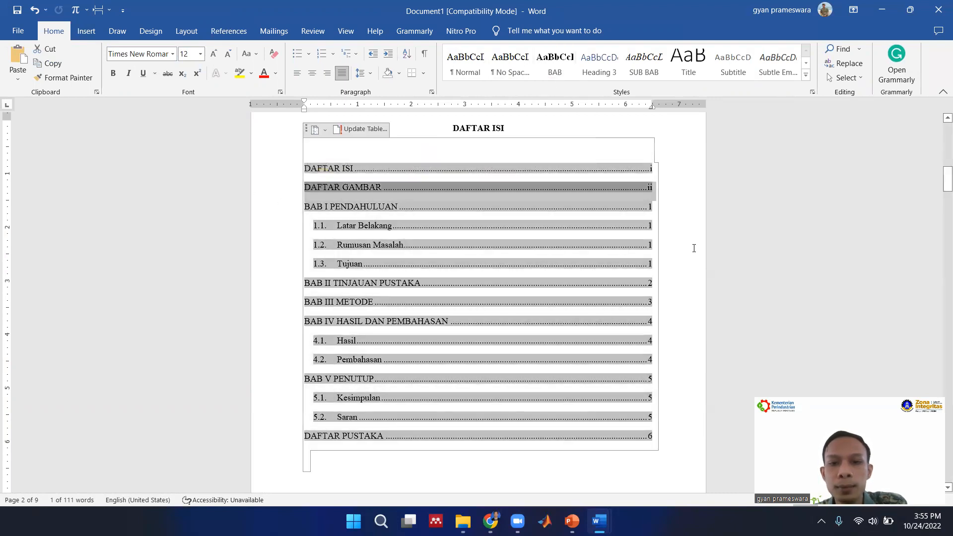
Try the SUB BAB style on the Rumusan Masalah entry in the table of contents and undo it.
{"action": "left_click", "coordinate": [329, 182]}
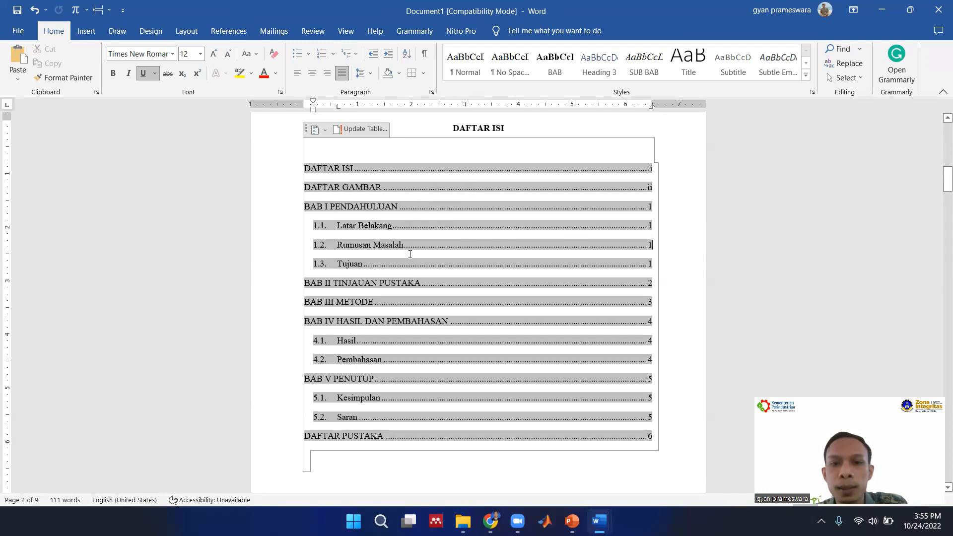
{"action": "left_click", "coordinate": [640, 67]}
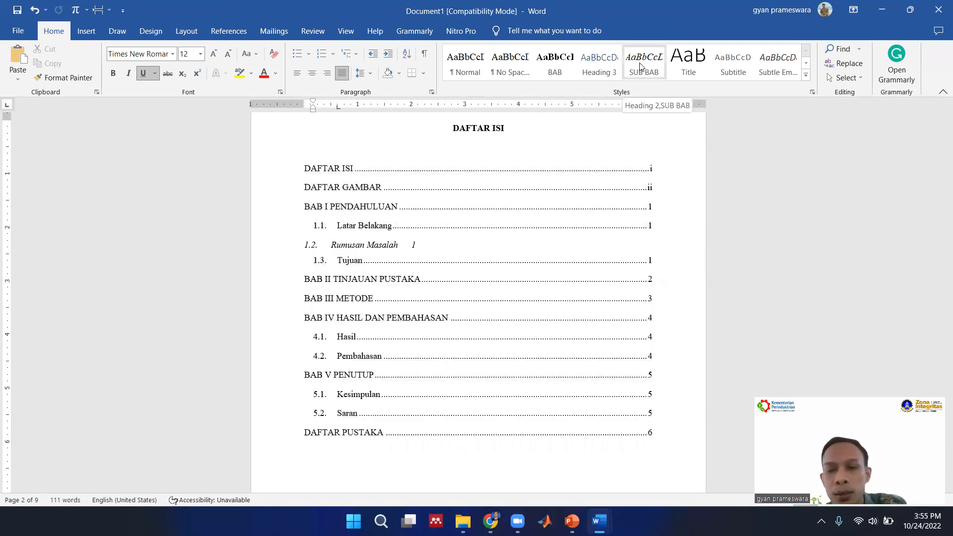
{"action": "key", "text": "ctrl+z"}
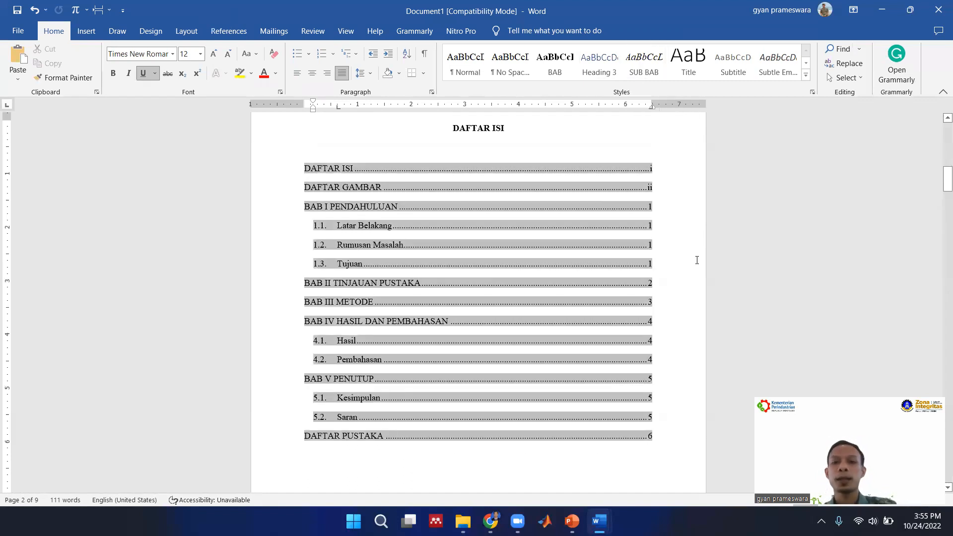
{"action": "left_click", "coordinate": [660, 241]}
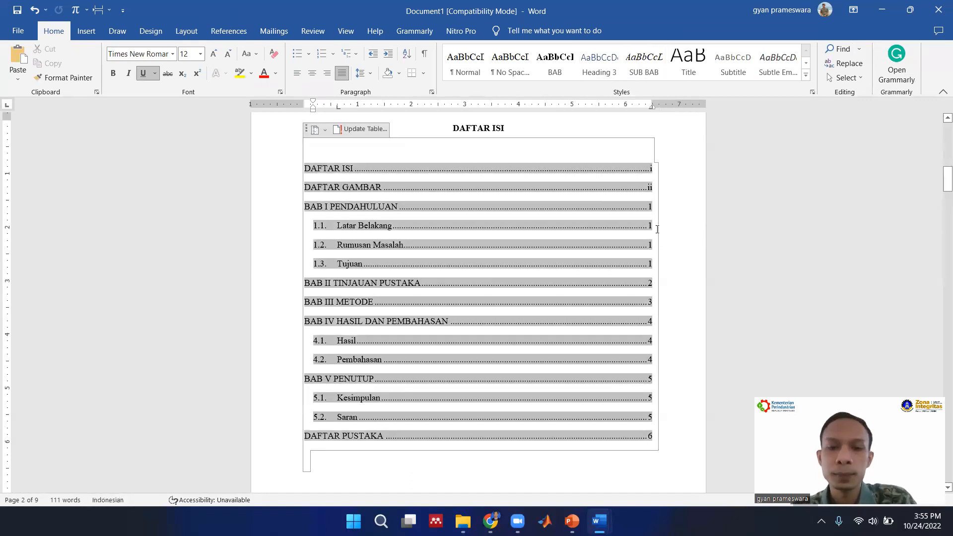
Start a new style from the current formatting and name it Gambar.
{"action": "scroll", "coordinate": [657, 228], "scroll_direction": "down", "scroll_amount": 10}
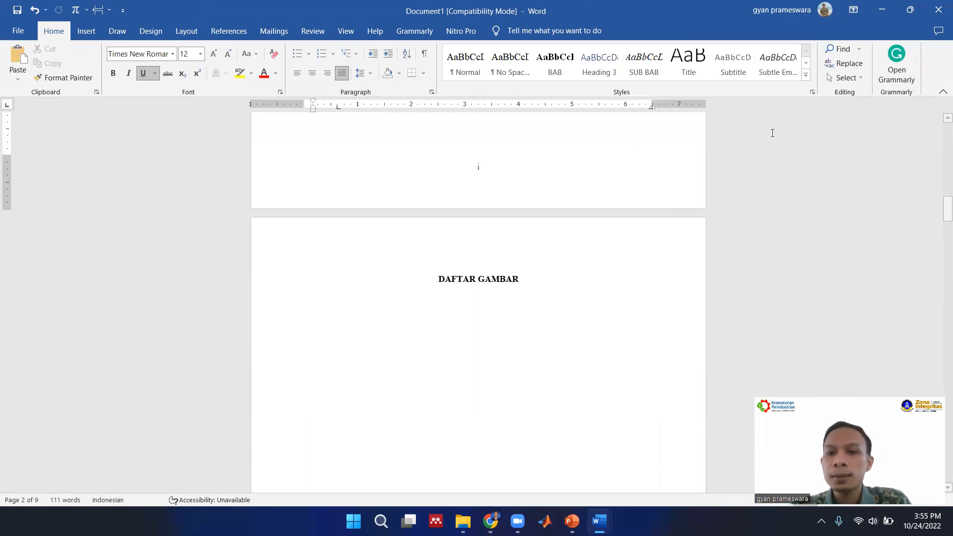
{"action": "scroll", "coordinate": [772, 133], "scroll_direction": "down", "scroll_amount": 10}
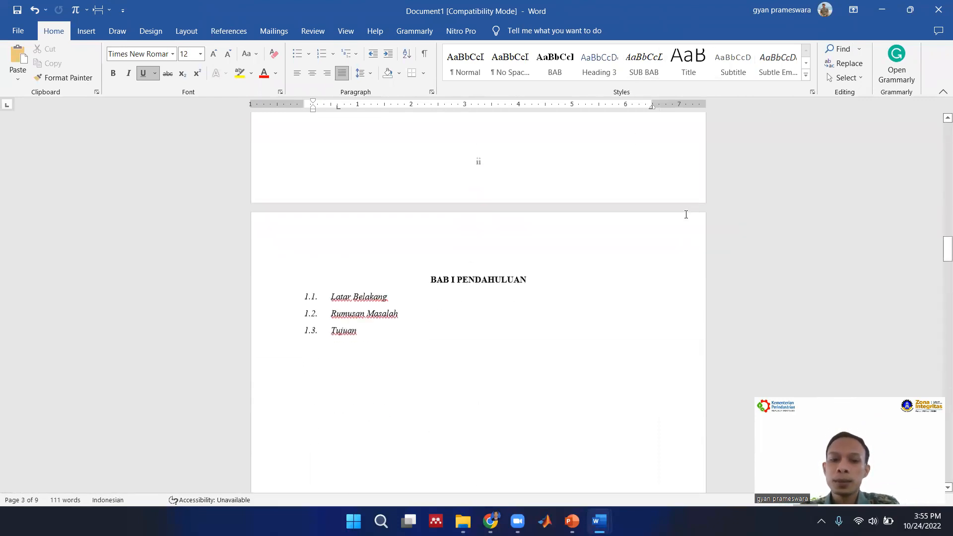
{"action": "scroll", "coordinate": [686, 214], "scroll_direction": "down", "scroll_amount": 5}
{"action": "left_click", "coordinate": [806, 75]}
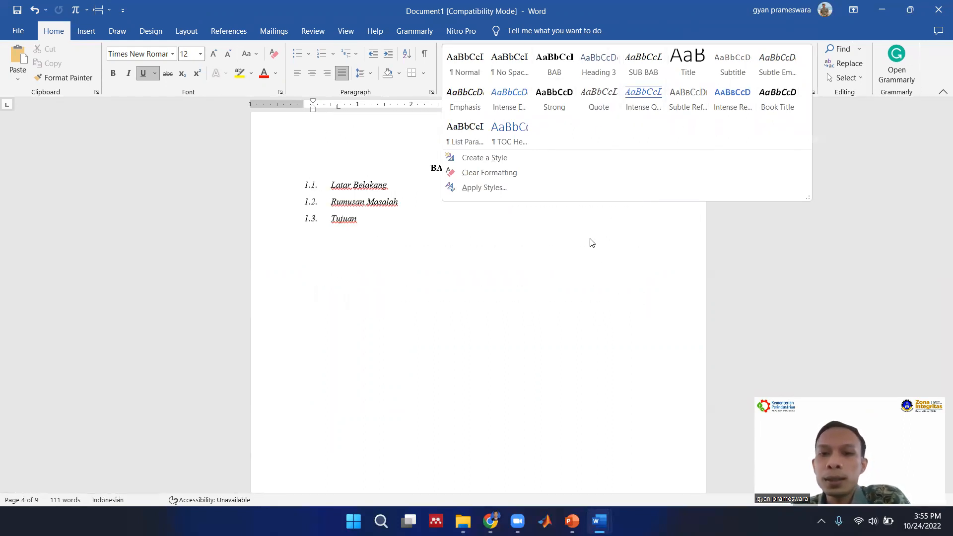
{"action": "scroll", "coordinate": [595, 263], "scroll_direction": "up", "scroll_amount": 15}
{"action": "scroll", "coordinate": [599, 266], "scroll_direction": "down", "scroll_amount": 3}
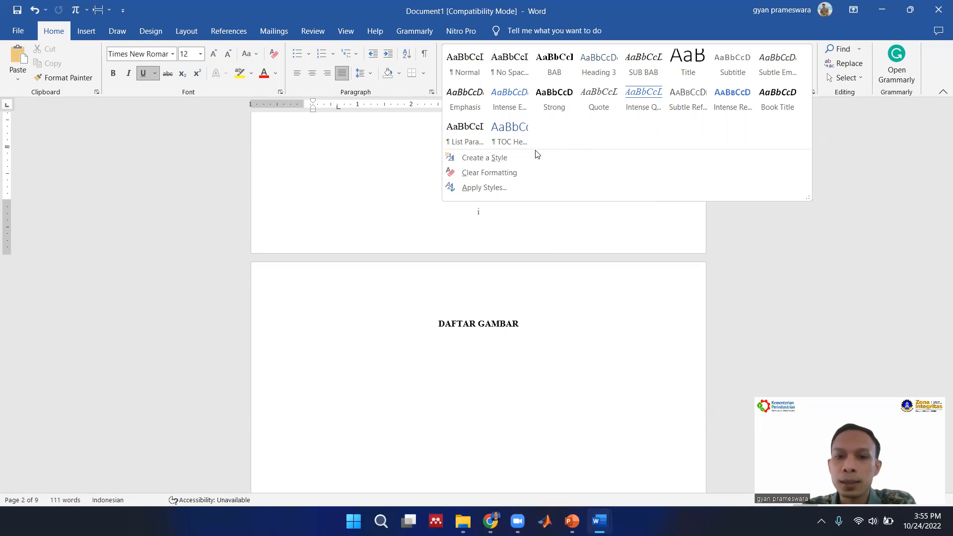
{"action": "left_click", "coordinate": [497, 157]}
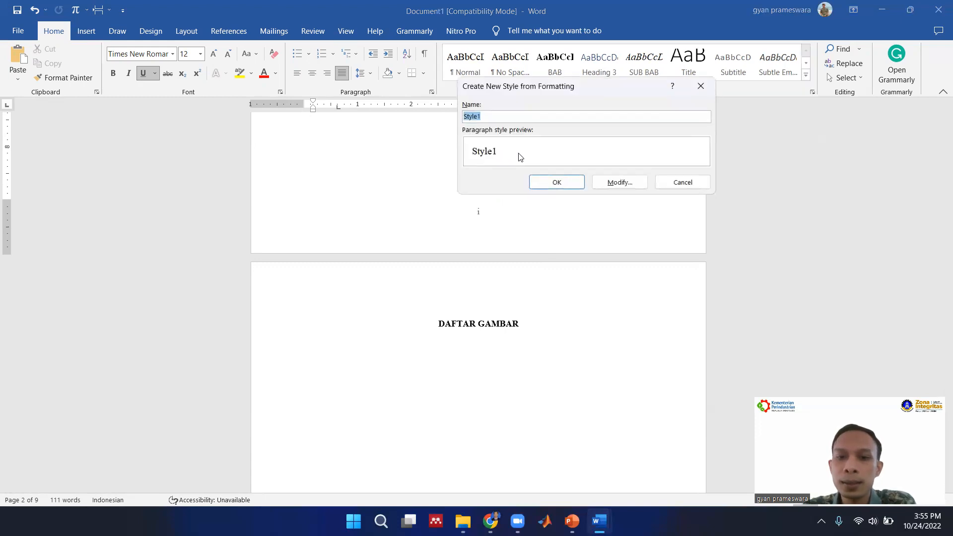
{"action": "type", "text": "Gambar"}
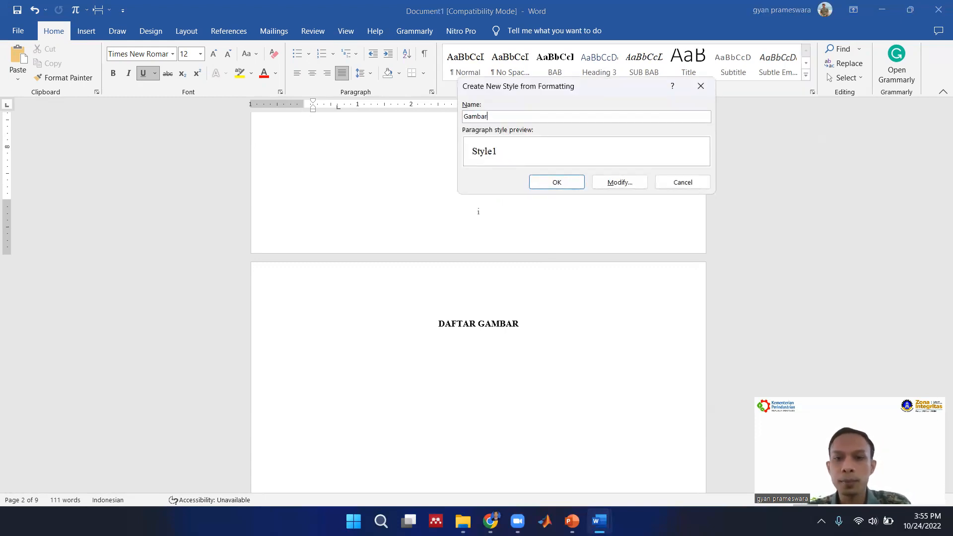
Set the Gambar style to be based on Normal, followed by Normal and centered, and create it.
{"action": "left_click", "coordinate": [621, 183]}
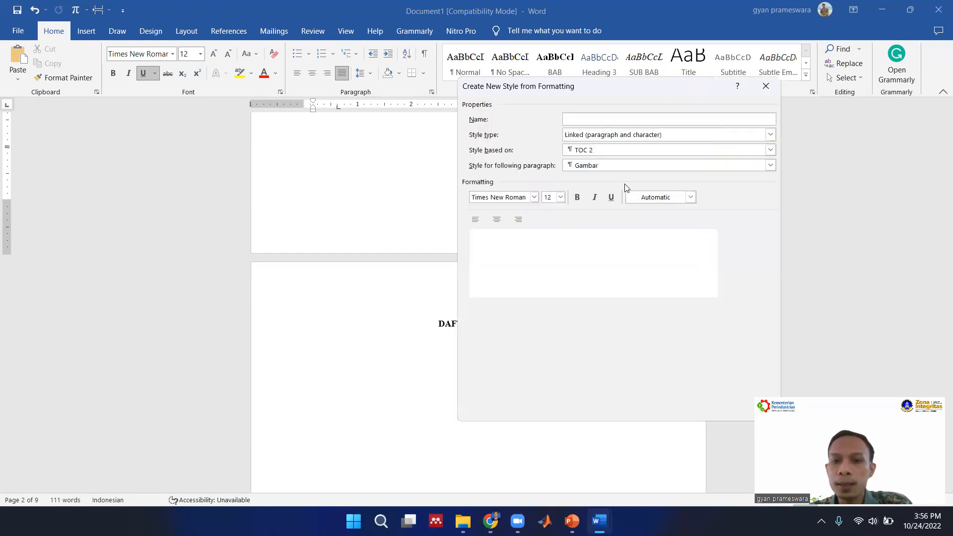
{"action": "left_click", "coordinate": [600, 149]}
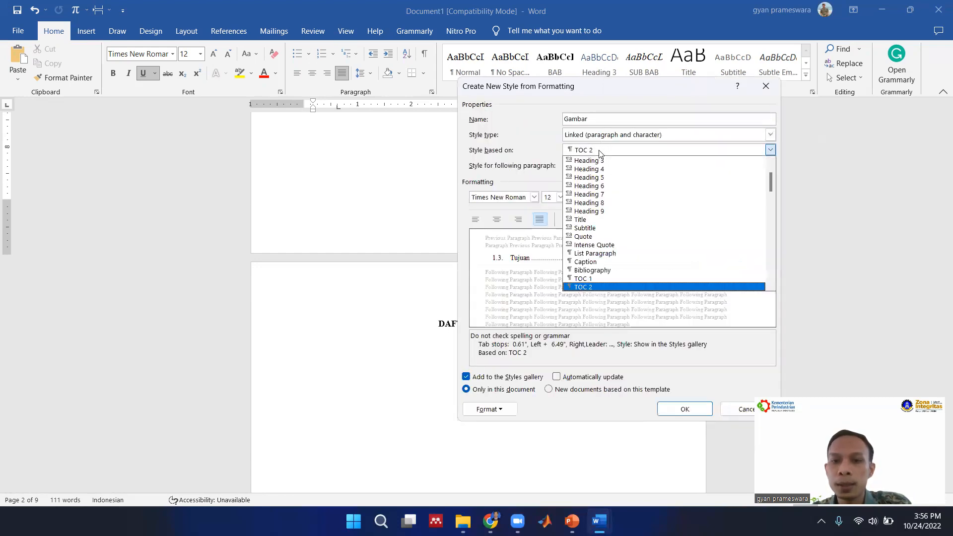
{"action": "scroll", "coordinate": [597, 199], "scroll_direction": "up", "scroll_amount": 2}
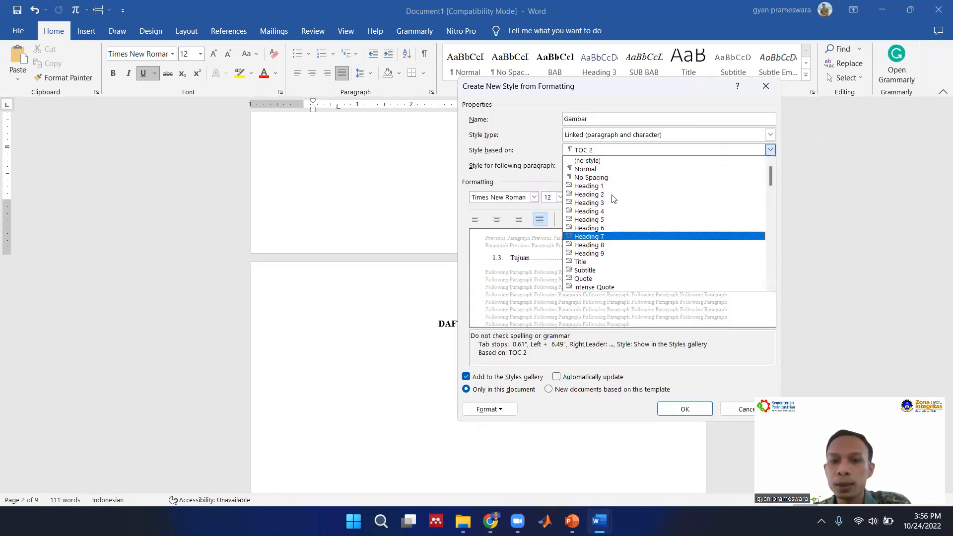
{"action": "left_click", "coordinate": [598, 170]}
{"action": "left_click", "coordinate": [599, 166]}
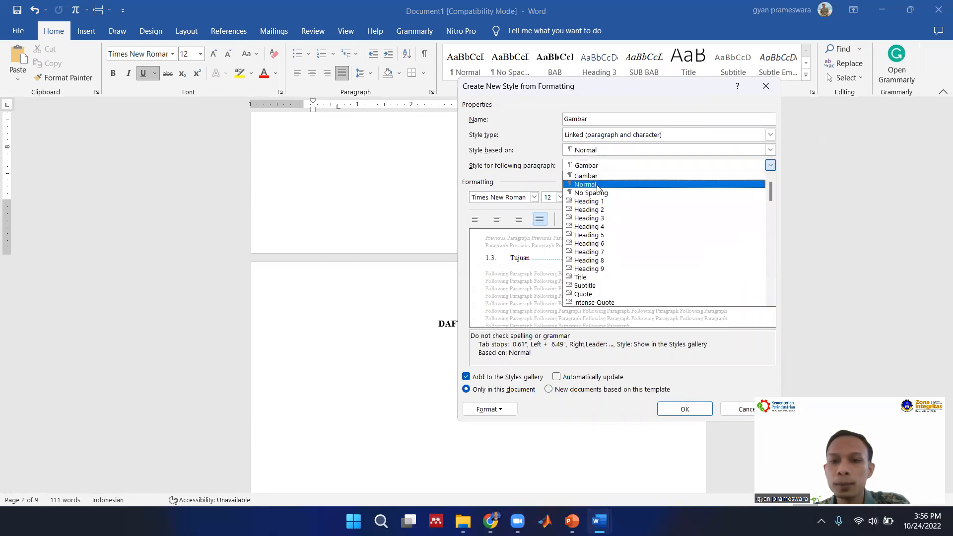
{"action": "left_click", "coordinate": [597, 184]}
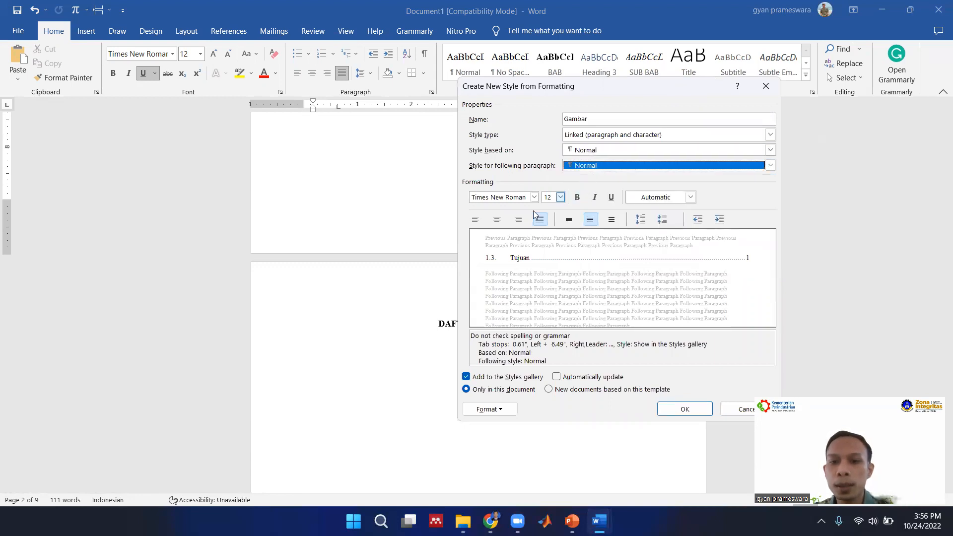
{"action": "left_click", "coordinate": [497, 222]}
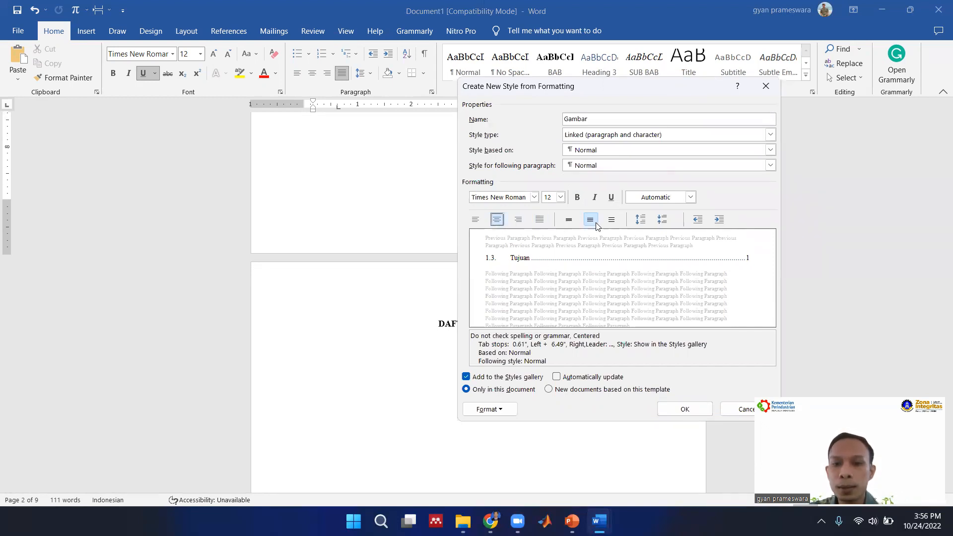
{"action": "left_click", "coordinate": [684, 409]}
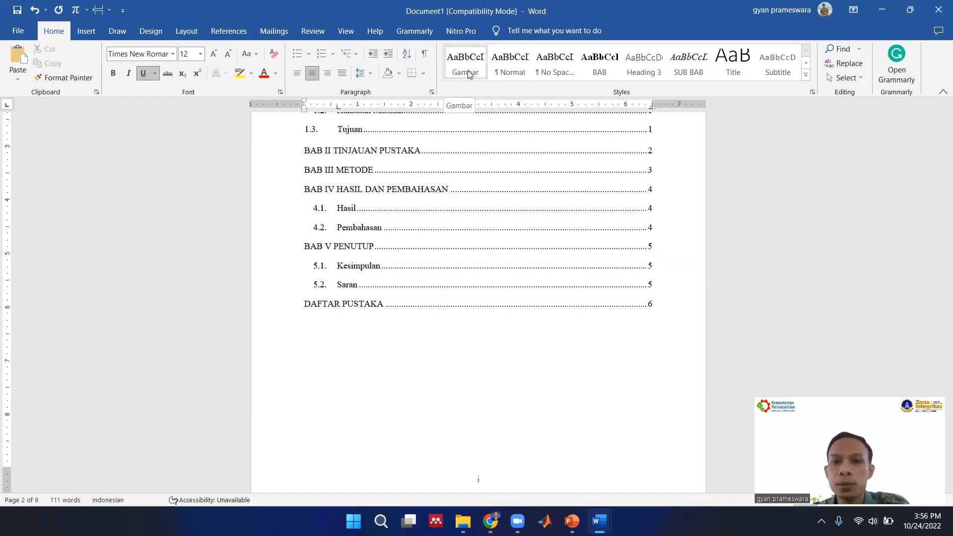
Remove the No Spacing, Heading 3, Title and Subtitle styles from the style gallery.
{"action": "left_click", "coordinate": [806, 75]}
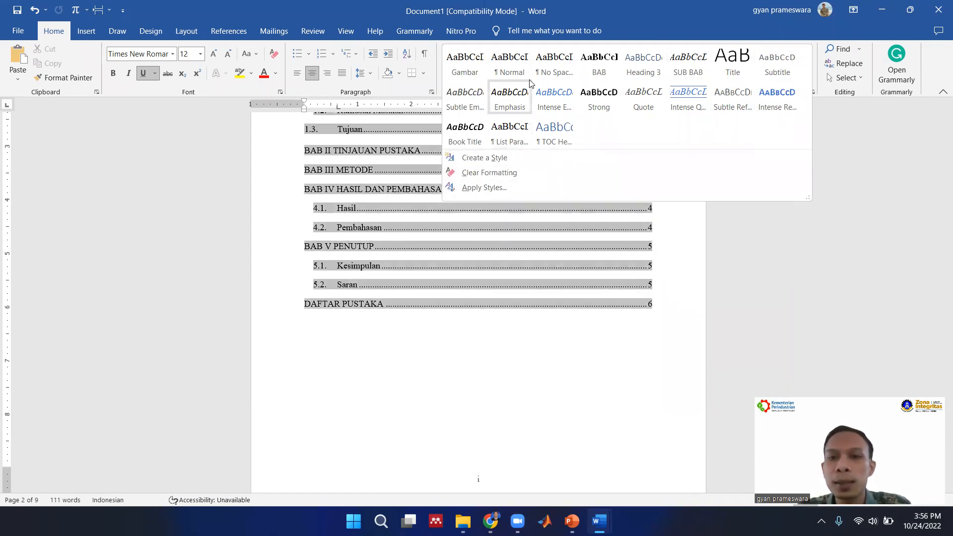
{"action": "right_click", "coordinate": [547, 64]}
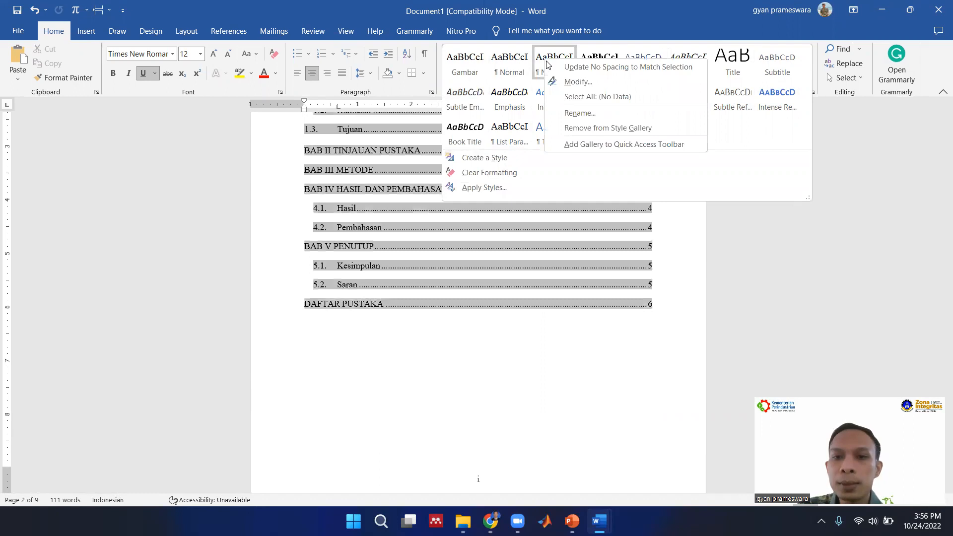
{"action": "left_click", "coordinate": [592, 127]}
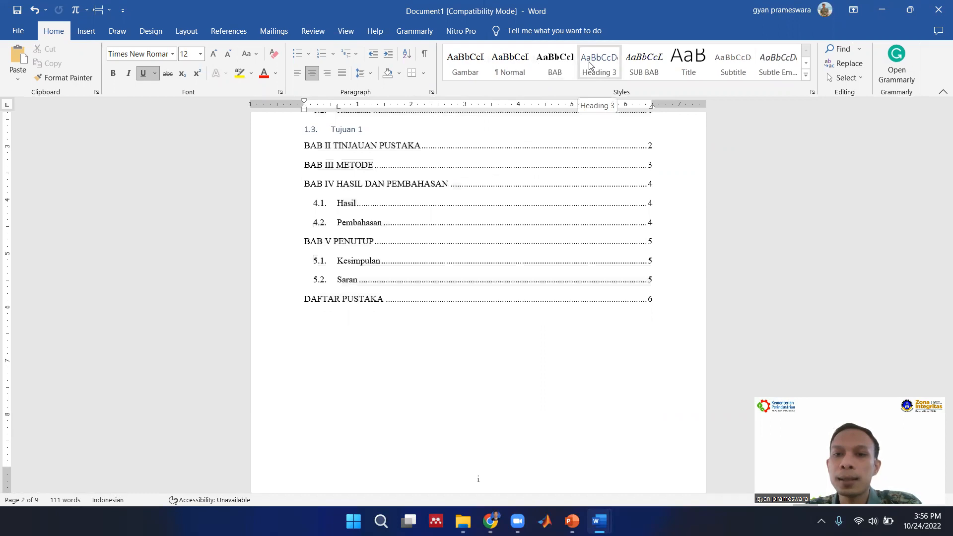
{"action": "right_click", "coordinate": [590, 64]}
{"action": "left_click", "coordinate": [618, 130]}
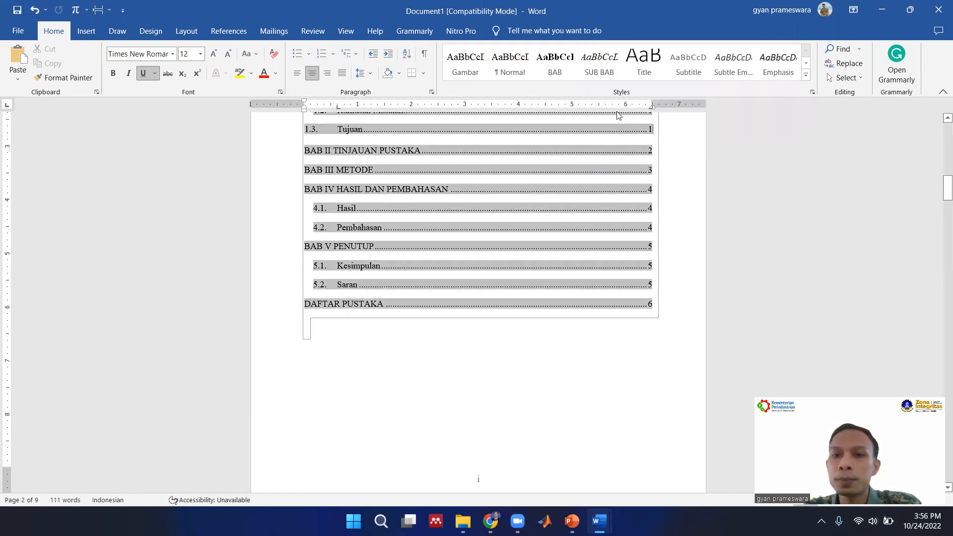
{"action": "right_click", "coordinate": [612, 66]}
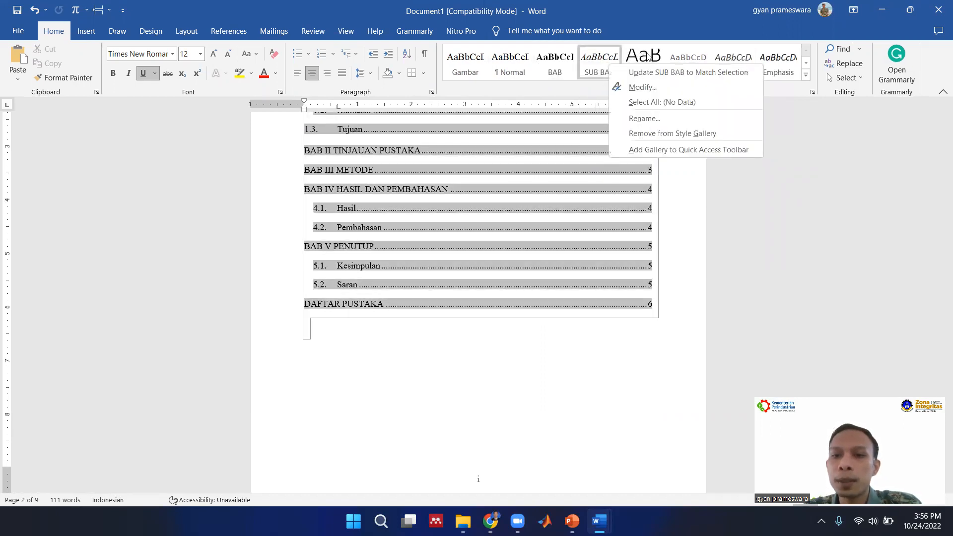
{"action": "left_click", "coordinate": [667, 133]}
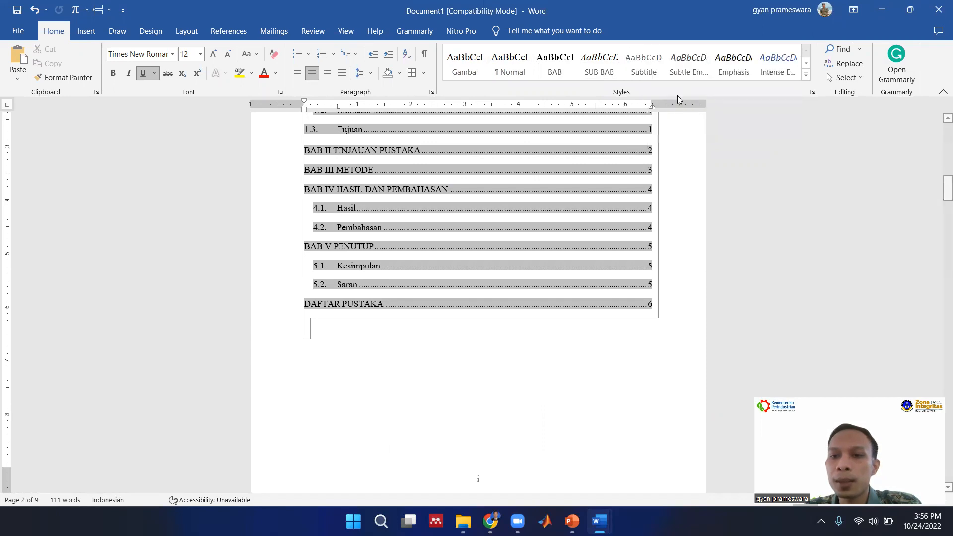
{"action": "right_click", "coordinate": [649, 68]}
{"action": "left_click", "coordinate": [694, 132]}
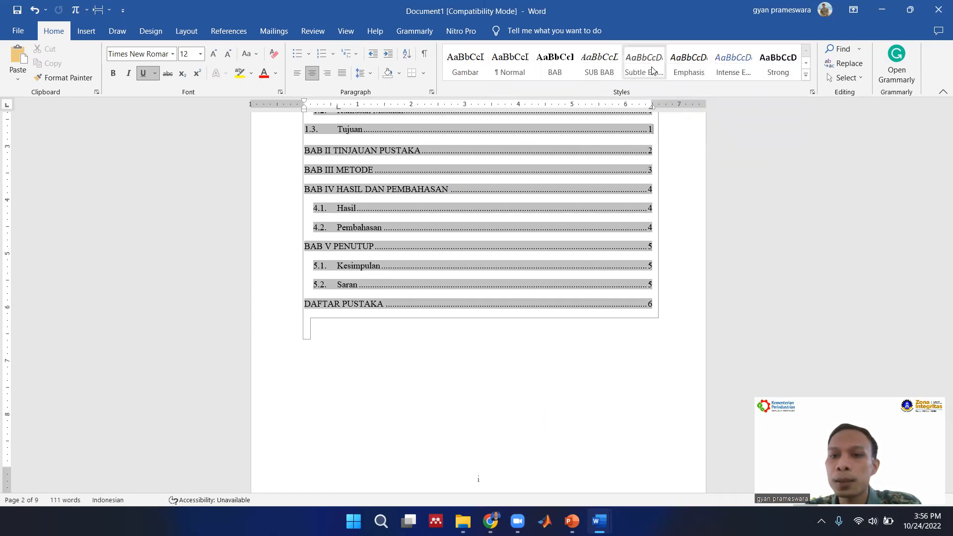
Remove the Subtle Emphasis, Emphasis and Intense Emphasis styles from the style gallery.
{"action": "right_click", "coordinate": [651, 69]}
{"action": "left_click", "coordinate": [695, 134]}
{"action": "right_click", "coordinate": [652, 68]}
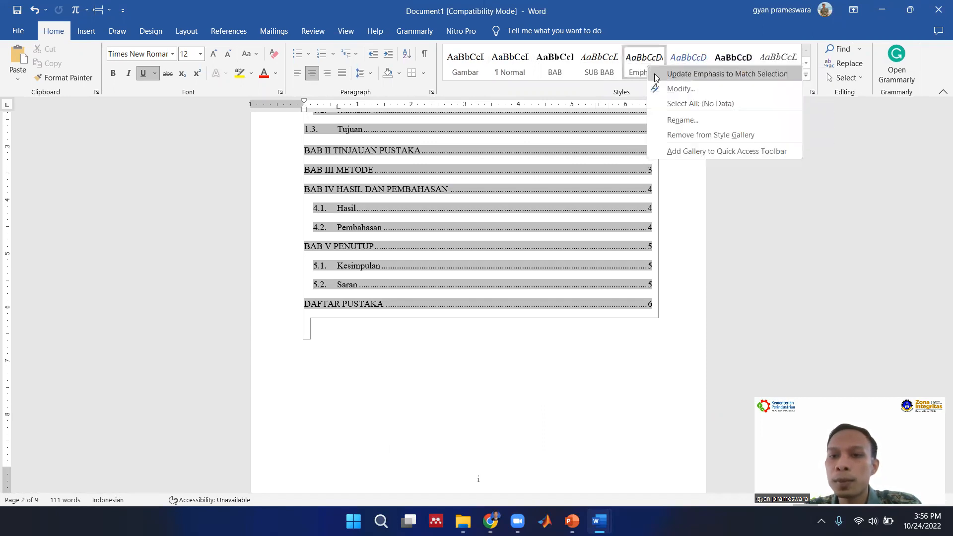
{"action": "left_click", "coordinate": [692, 134]}
{"action": "right_click", "coordinate": [650, 69]}
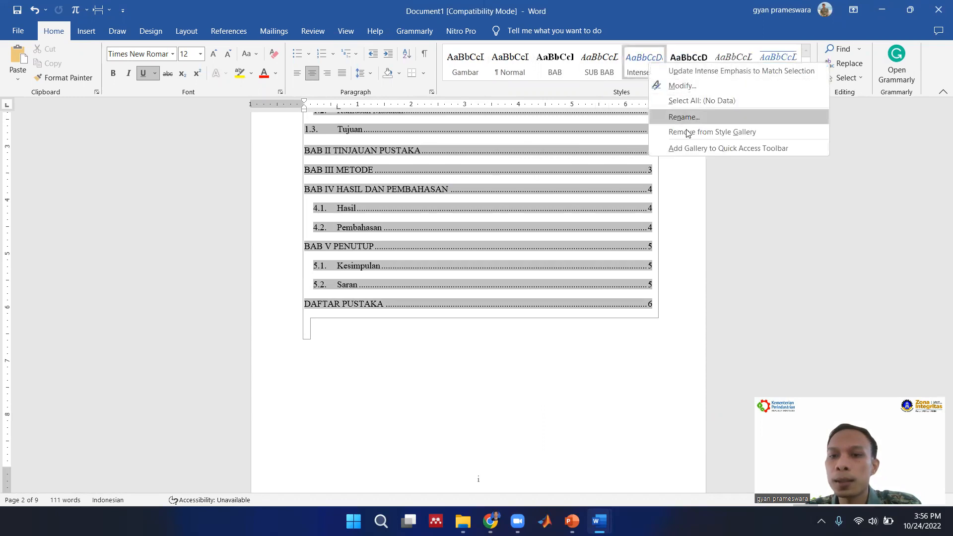
{"action": "left_click", "coordinate": [687, 133]}
Remove the Strong, Quote and Intense Quote styles from the style gallery.
{"action": "right_click", "coordinate": [648, 70]}
{"action": "left_click", "coordinate": [692, 134]}
{"action": "right_click", "coordinate": [648, 69]}
{"action": "left_click", "coordinate": [692, 134]}
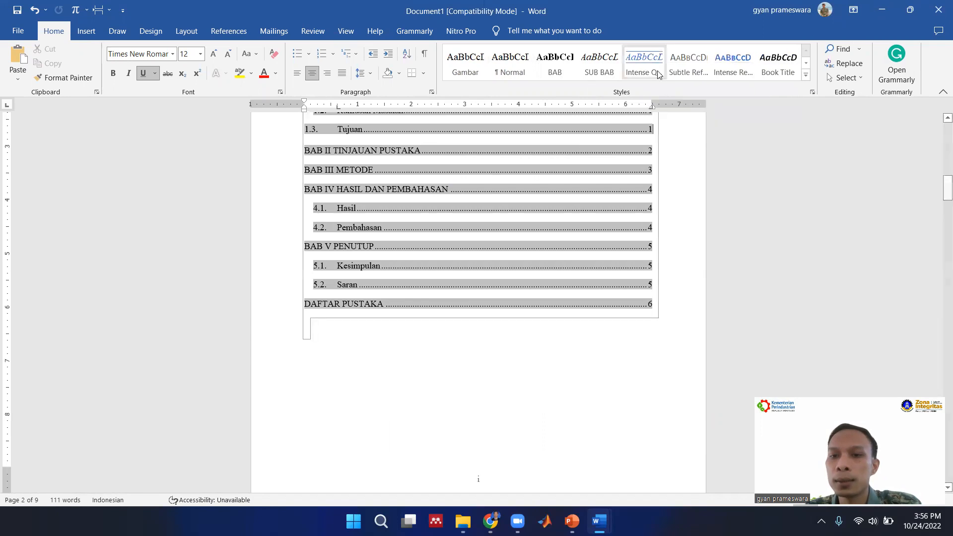
{"action": "right_click", "coordinate": [658, 74]}
{"action": "left_click", "coordinate": [690, 124]}
Remove the Subtle Reference, Intense Reference, Book Title and List Paragraph styles from the style gallery.
{"action": "right_click", "coordinate": [648, 70]}
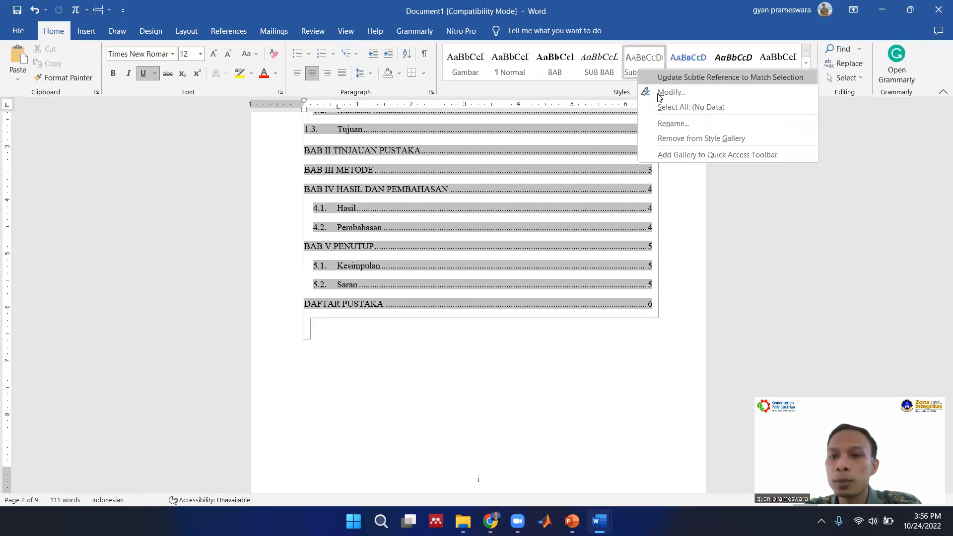
{"action": "left_click", "coordinate": [687, 138]}
{"action": "right_click", "coordinate": [646, 65]}
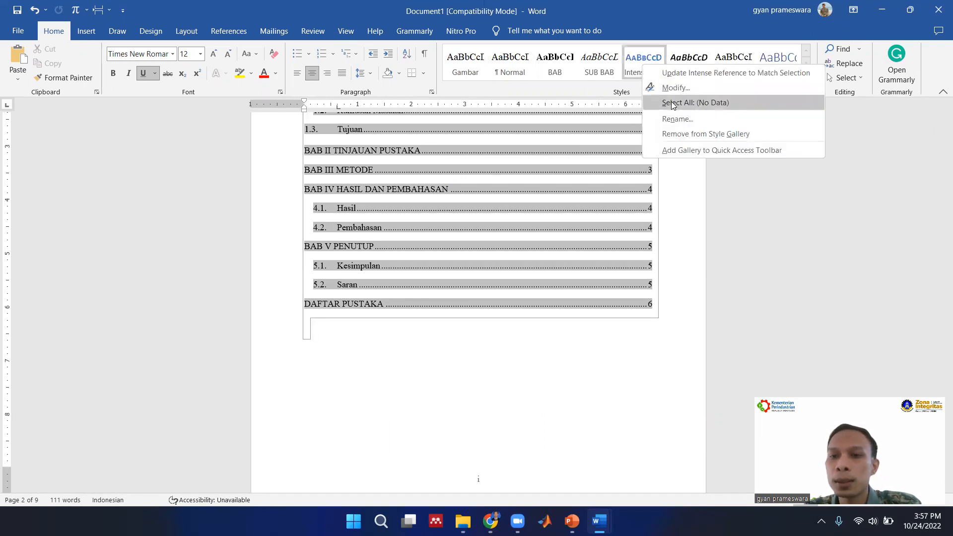
{"action": "left_click", "coordinate": [689, 135]}
{"action": "right_click", "coordinate": [650, 69]}
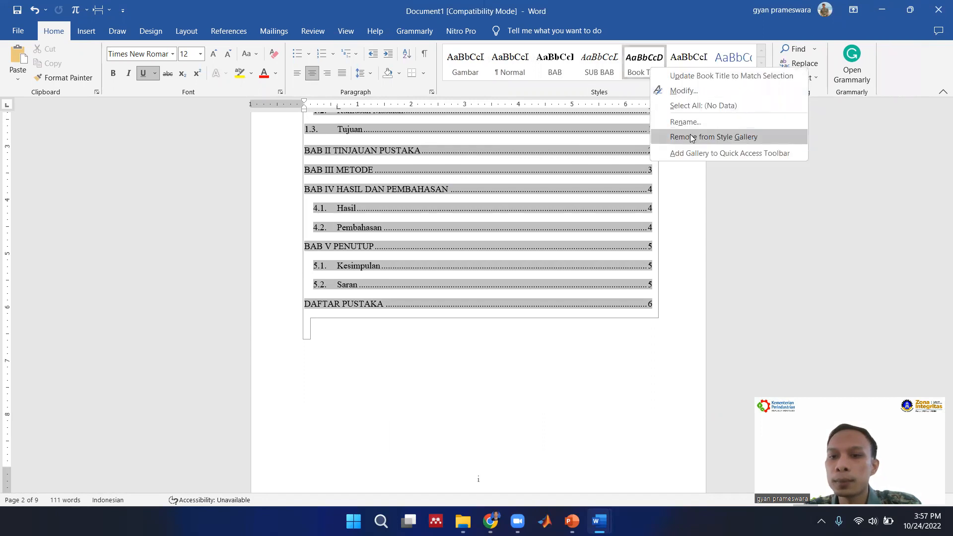
{"action": "left_click", "coordinate": [690, 137]}
{"action": "left_click", "coordinate": [650, 67]}
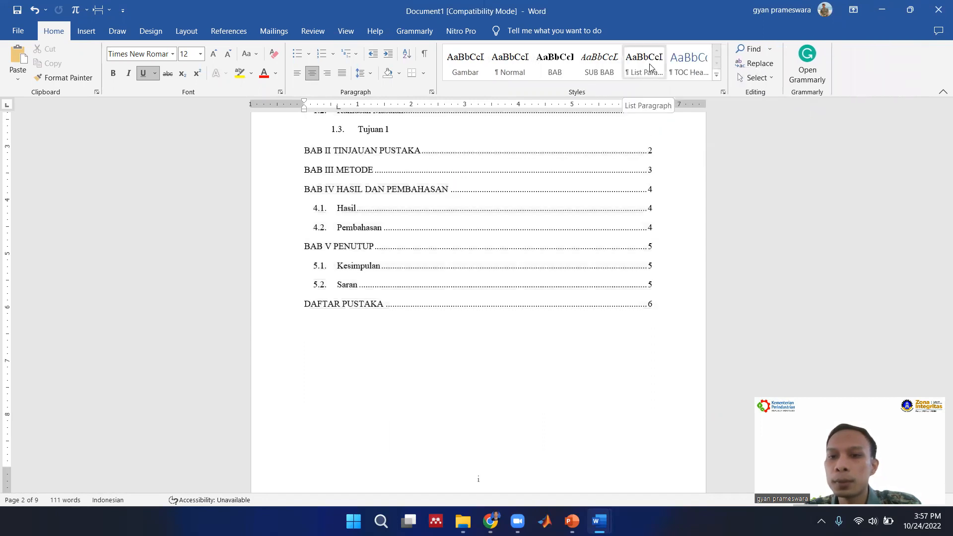
{"action": "right_click", "coordinate": [651, 67]}
{"action": "left_click", "coordinate": [690, 132]}
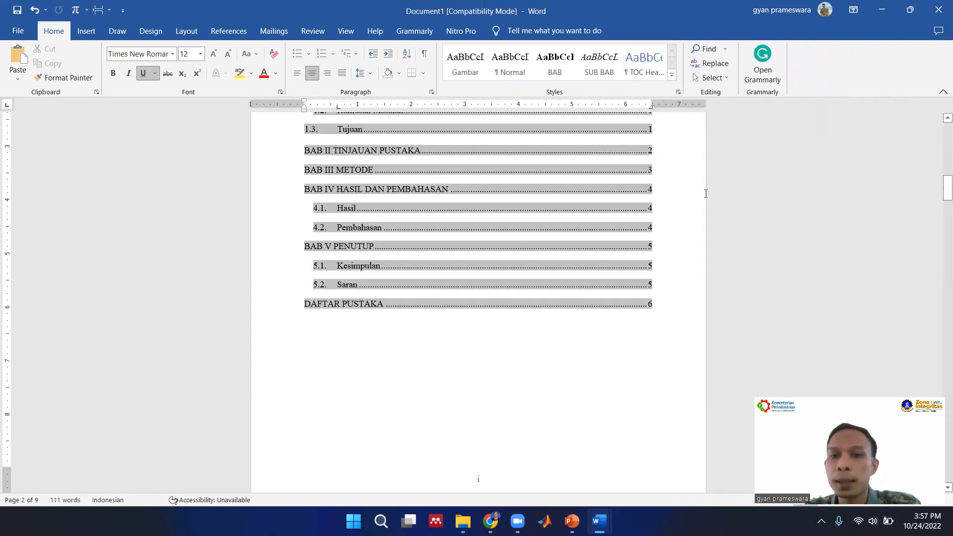
Look through the document pages and check the alignment of the entries in the table of contents.
{"action": "left_click", "coordinate": [672, 76]}
{"action": "left_click", "coordinate": [693, 262]}
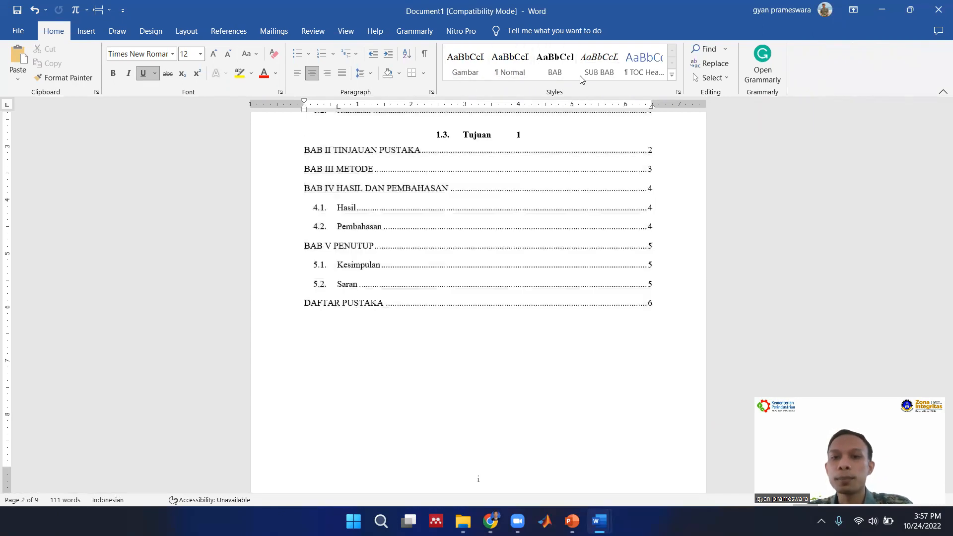
{"action": "left_click", "coordinate": [630, 347]}
{"action": "scroll", "coordinate": [630, 345], "scroll_direction": "down", "scroll_amount": 6}
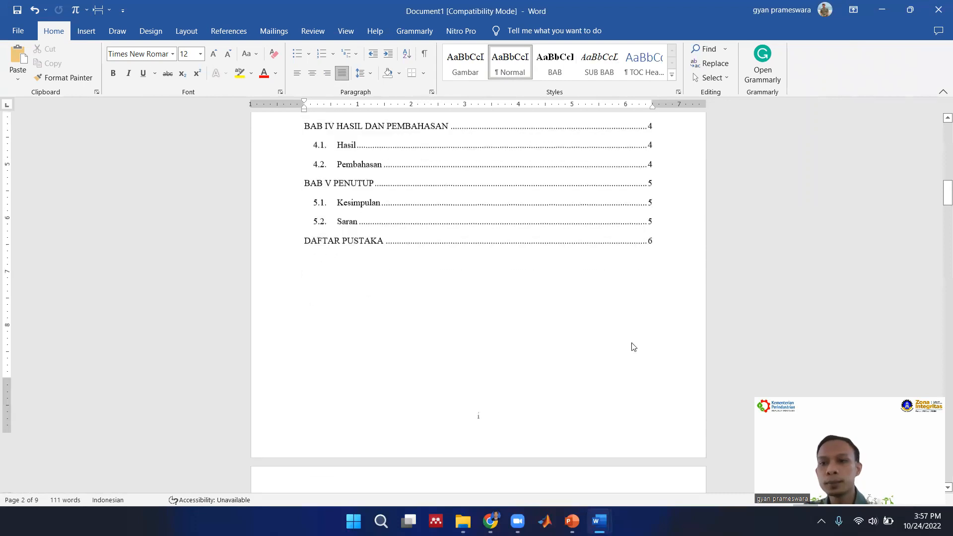
{"action": "scroll", "coordinate": [633, 343], "scroll_direction": "down", "scroll_amount": 15}
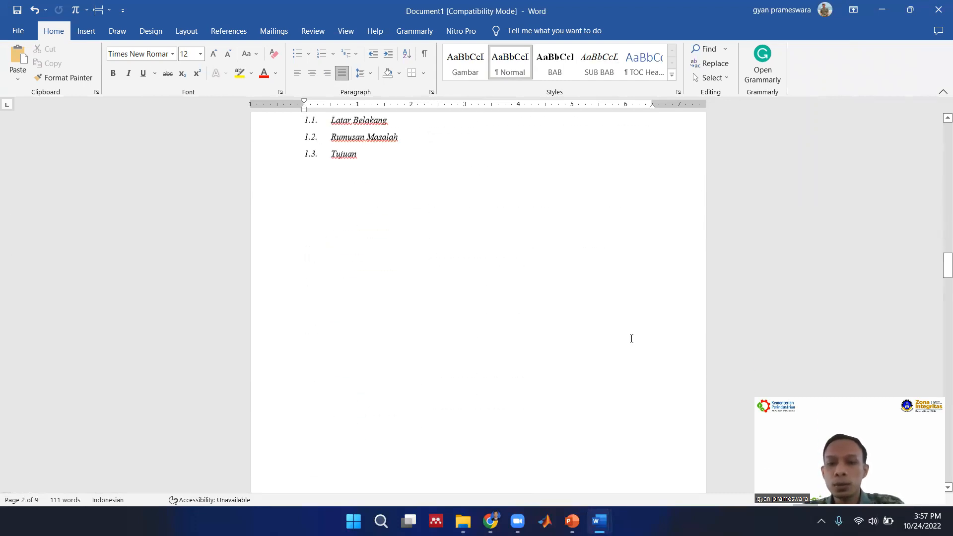
{"action": "scroll", "coordinate": [631, 338], "scroll_direction": "up", "scroll_amount": 12}
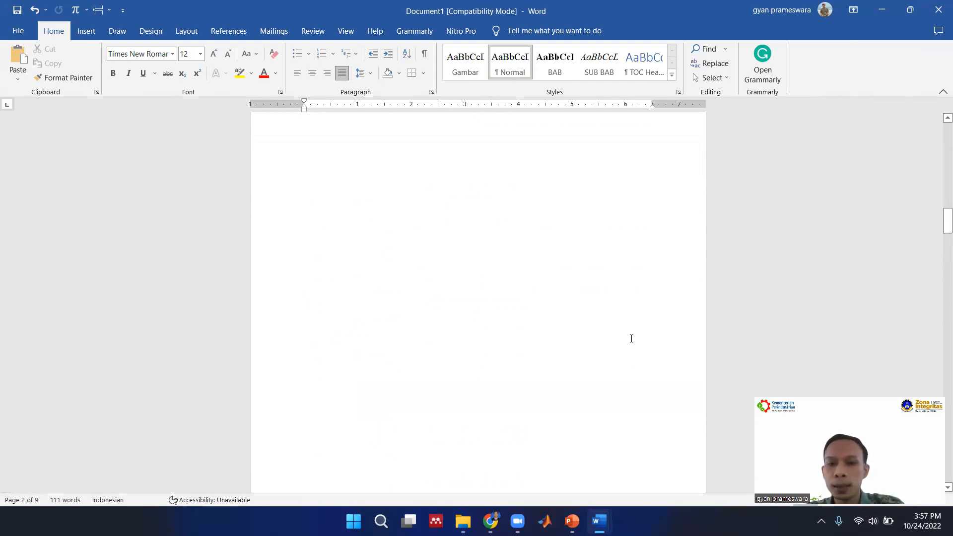
{"action": "scroll", "coordinate": [630, 337], "scroll_direction": "up", "scroll_amount": 9}
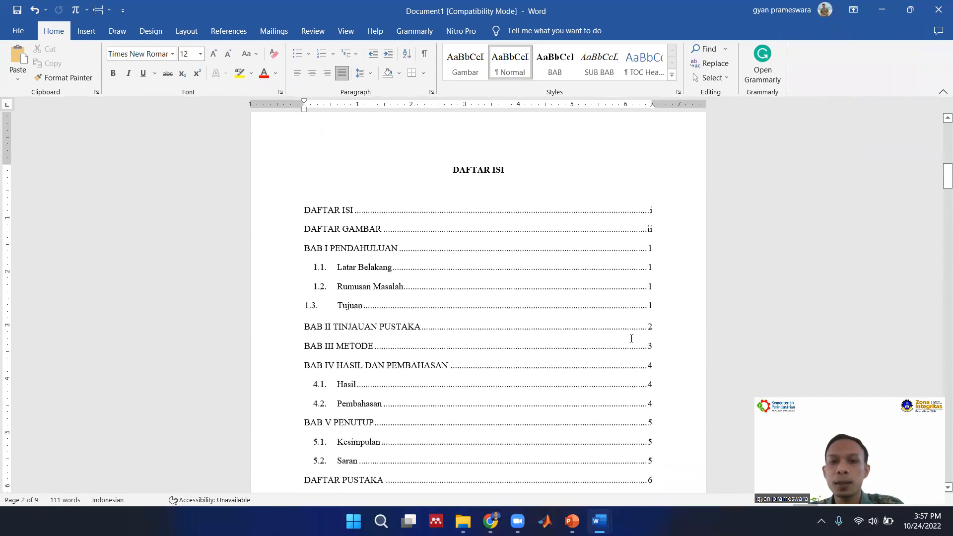
{"action": "left_click", "coordinate": [543, 295]}
{"action": "scroll", "coordinate": [543, 295], "scroll_direction": "down", "scroll_amount": 1}
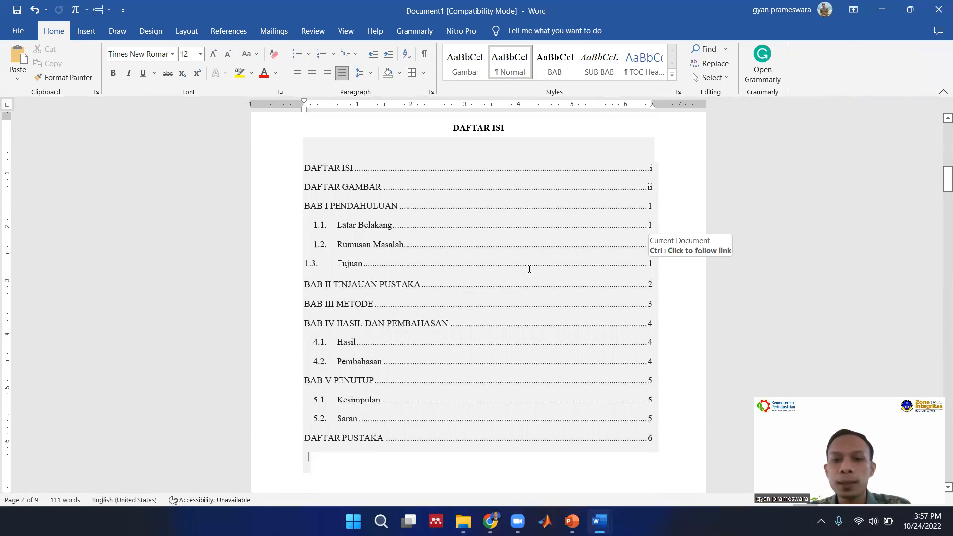
{"action": "left_click", "coordinate": [686, 268], "text": "shift"}
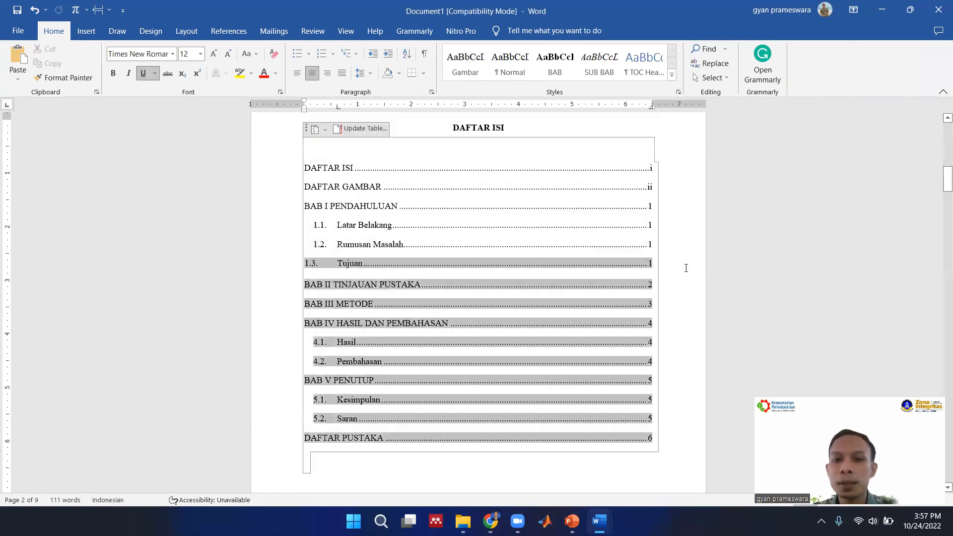
{"action": "scroll", "coordinate": [685, 268], "scroll_direction": "up", "scroll_amount": 1}
{"action": "left_click", "coordinate": [685, 259], "text": "shift"}
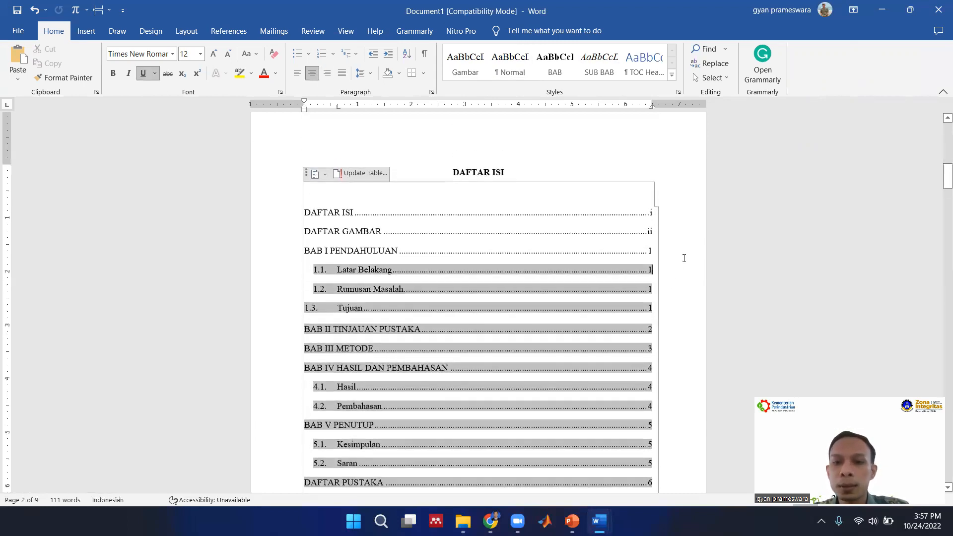
{"action": "left_click", "coordinate": [673, 222], "text": "shift"}
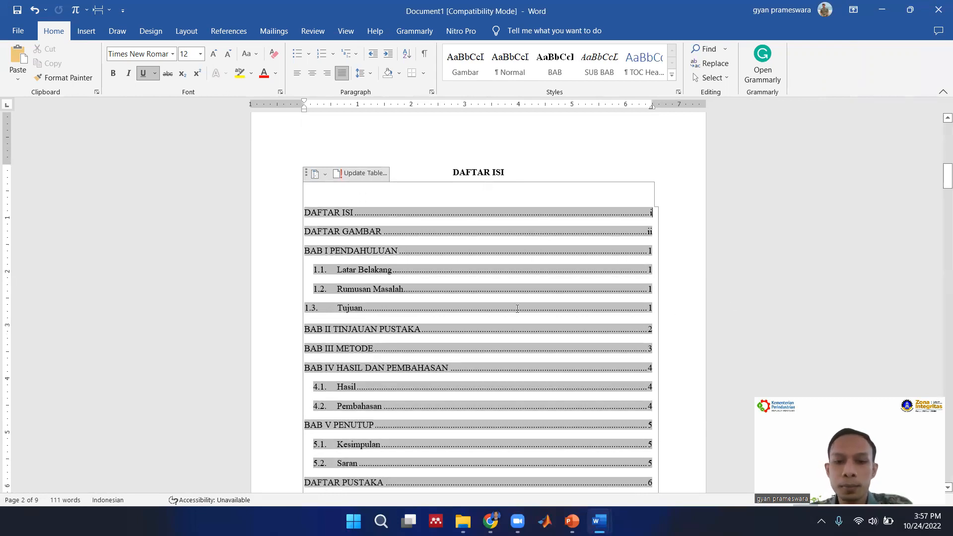
Align the indent of the 1.3 Tujuan entry in the table of contents with the Latar Belakang and Rumusan Masalah entries.
{"action": "left_click", "coordinate": [342, 313], "text": "ctrl"}
{"action": "scroll", "coordinate": [377, 209], "scroll_direction": "up", "scroll_amount": 20}
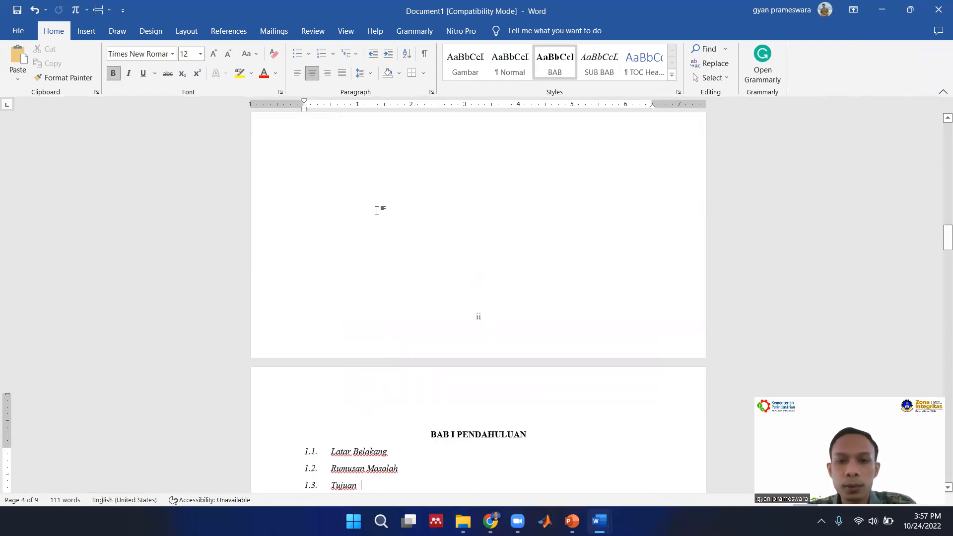
{"action": "left_click", "coordinate": [375, 219]}
{"action": "scroll", "coordinate": [376, 218], "scroll_direction": "down", "scroll_amount": 3}
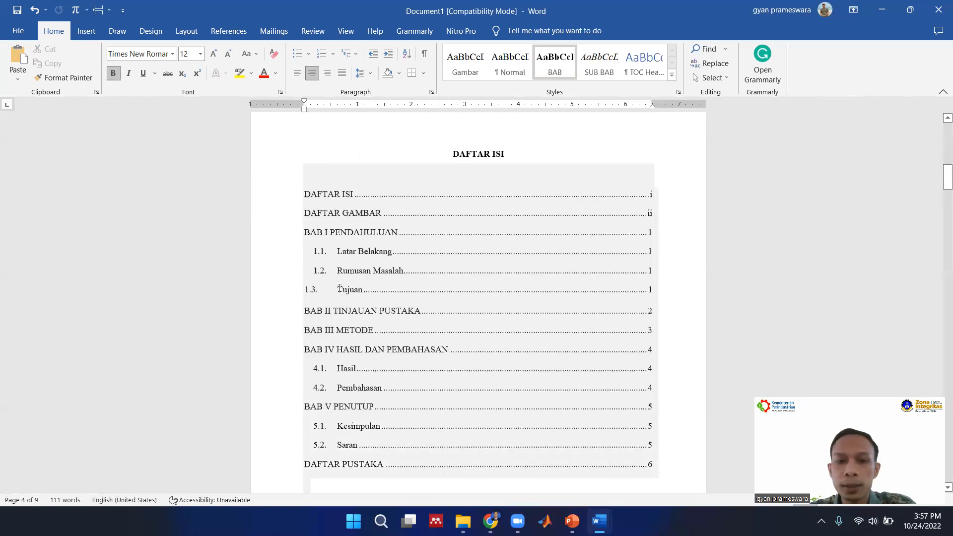
{"action": "mouse_move", "coordinate": [639, 287]}
{"action": "left_mouse_down"}
{"action": "mouse_move", "coordinate": [315, 269]}
{"action": "mouse_move", "coordinate": [314, 248]}
{"action": "mouse_move", "coordinate": [649, 296]}
{"action": "left_mouse_up"}
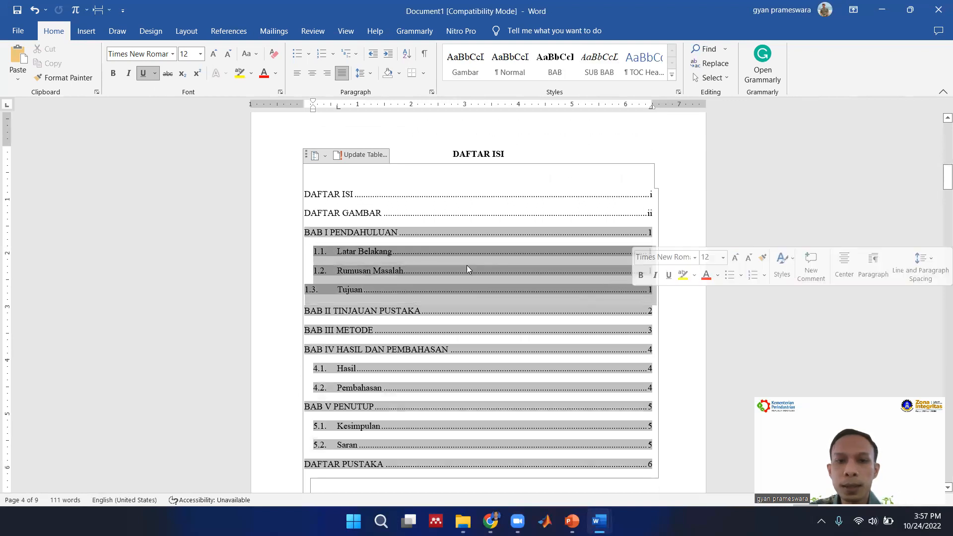
{"action": "mouse_move", "coordinate": [314, 110]}
{"action": "left_mouse_down"}
{"action": "mouse_move", "coordinate": [323, 115]}
{"action": "mouse_move", "coordinate": [314, 115]}
{"action": "left_mouse_up"}
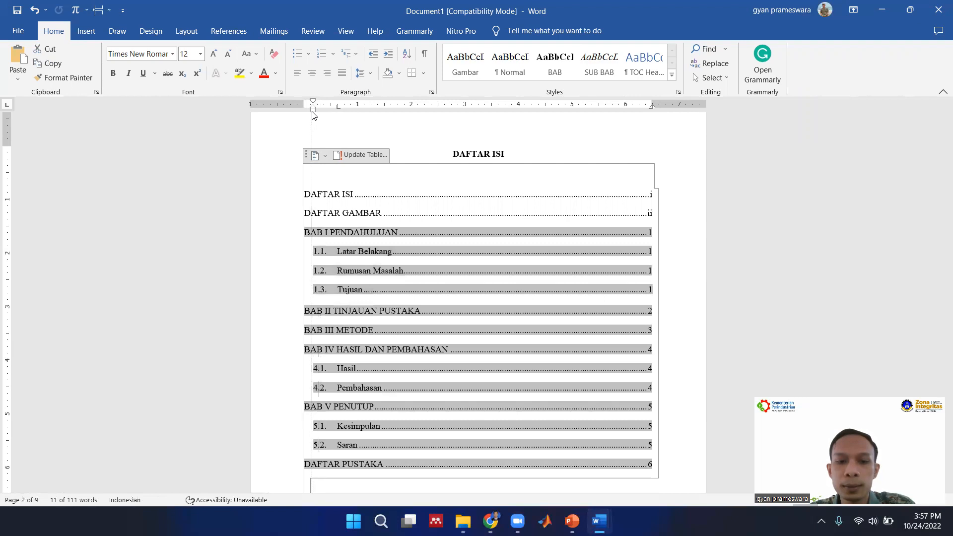
{"action": "left_click", "coordinate": [694, 314]}
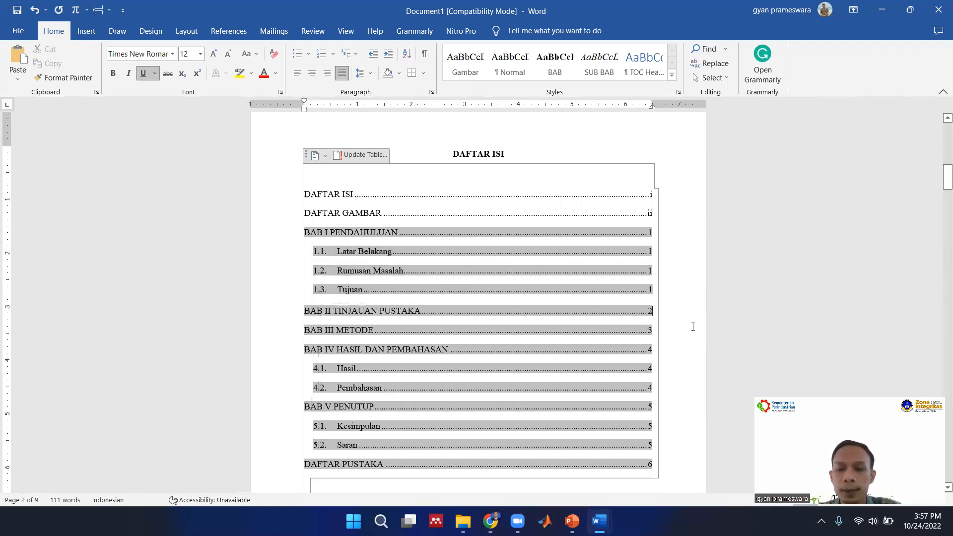
{"action": "scroll", "coordinate": [696, 320], "scroll_direction": "down", "scroll_amount": 5}
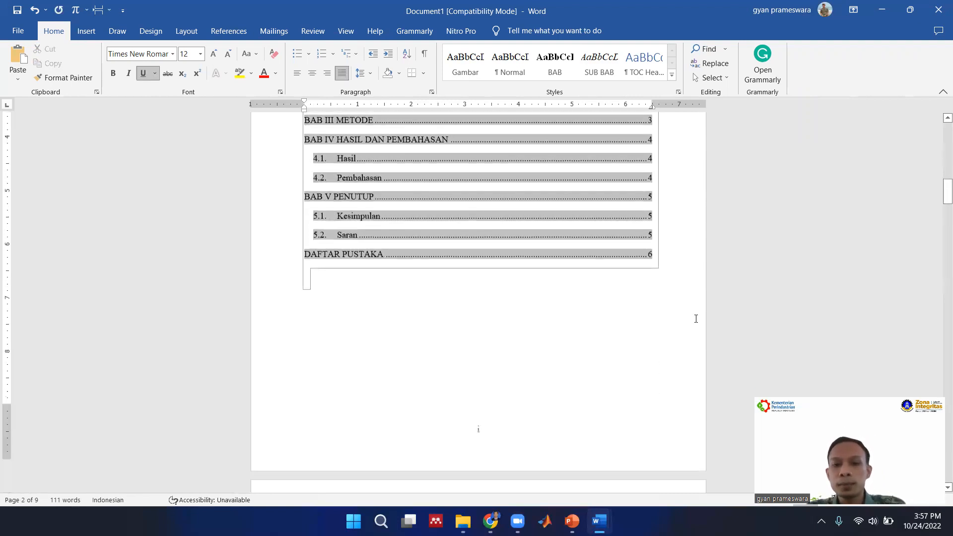
{"action": "scroll", "coordinate": [696, 319], "scroll_direction": "up", "scroll_amount": 4}
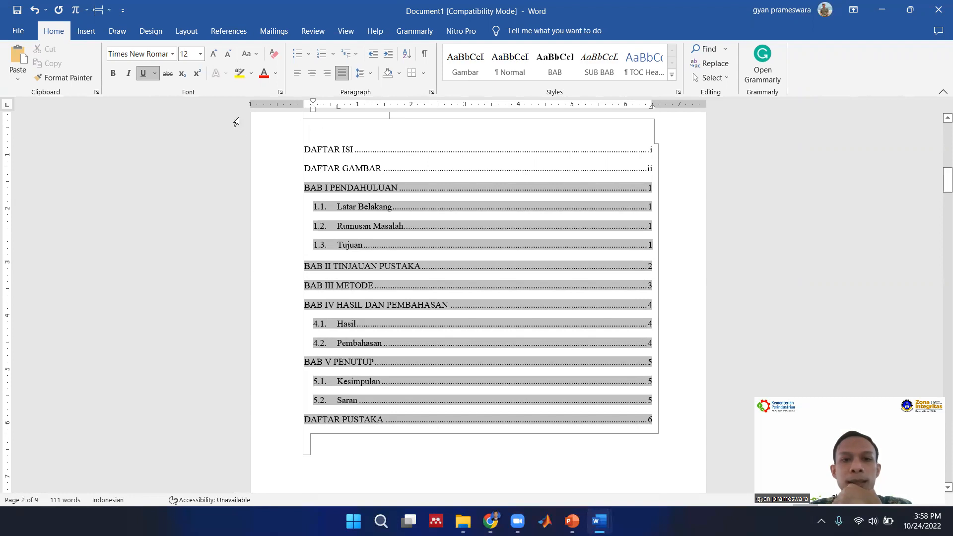
Show the Navigation Pane with the document's headings and make the pane narrower.
{"action": "left_click", "coordinate": [345, 30]}
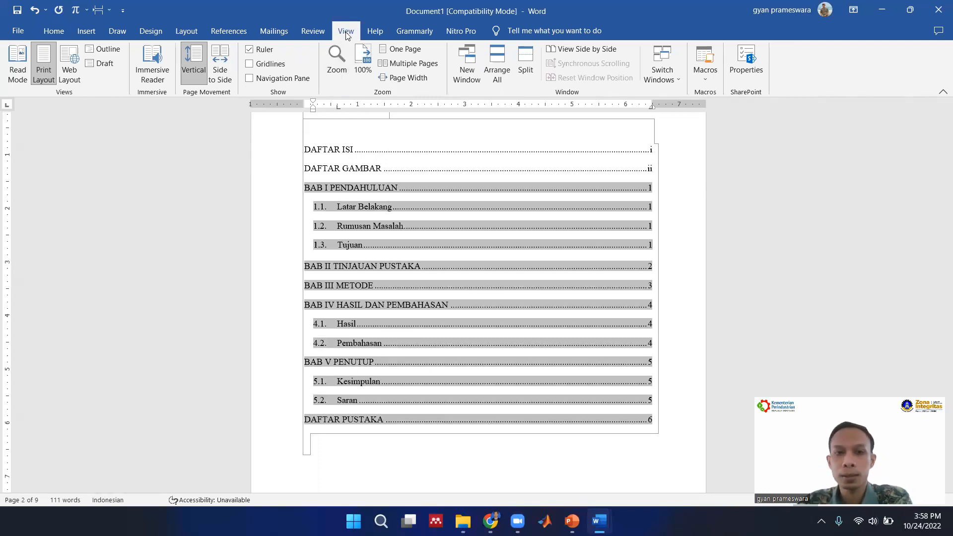
{"action": "left_click", "coordinate": [267, 79]}
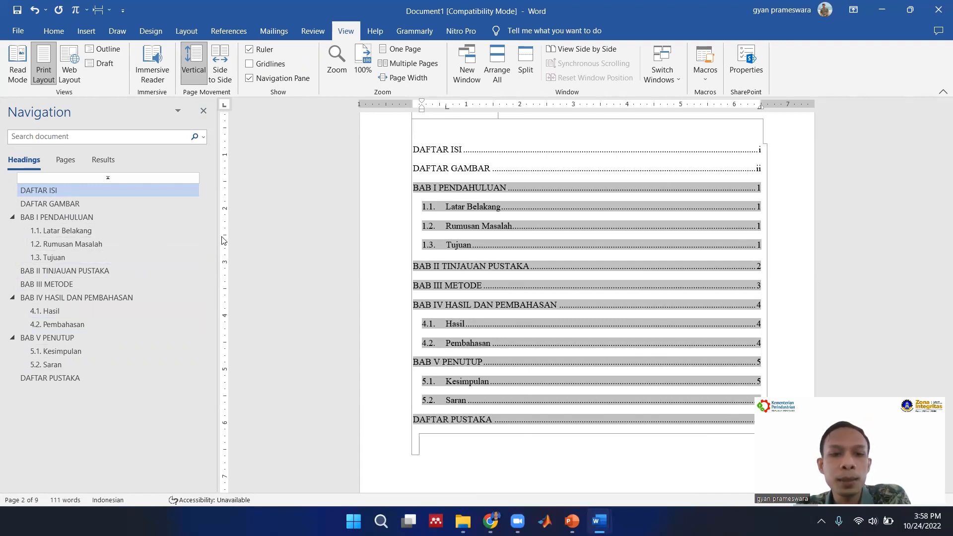
{"action": "left_click_drag", "start_coordinate": [216, 236], "coordinate": [158, 248]}
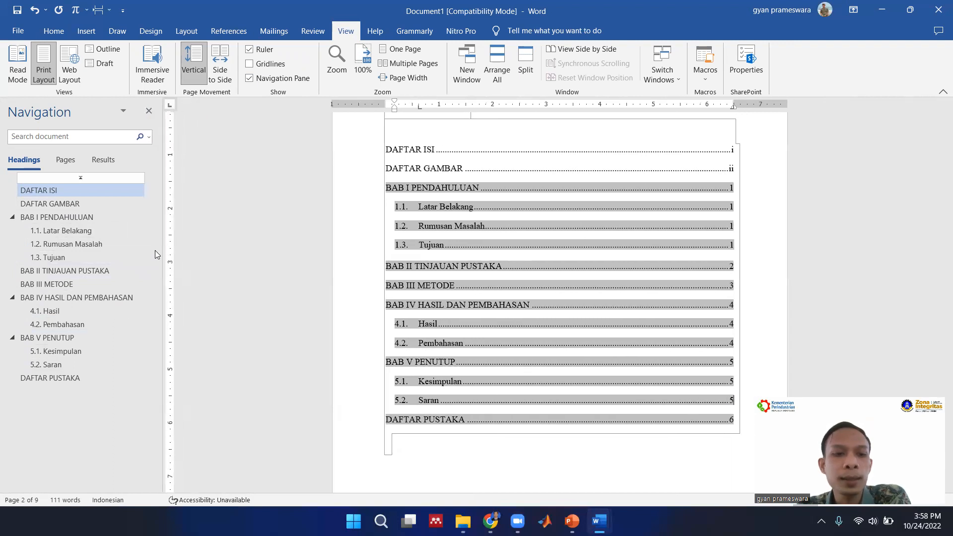
Jump to the 4.1 Hasil heading under BAB IV HASIL DAN PEMBAHASAN using the document's heading outline.
{"action": "left_click", "coordinate": [50, 311]}
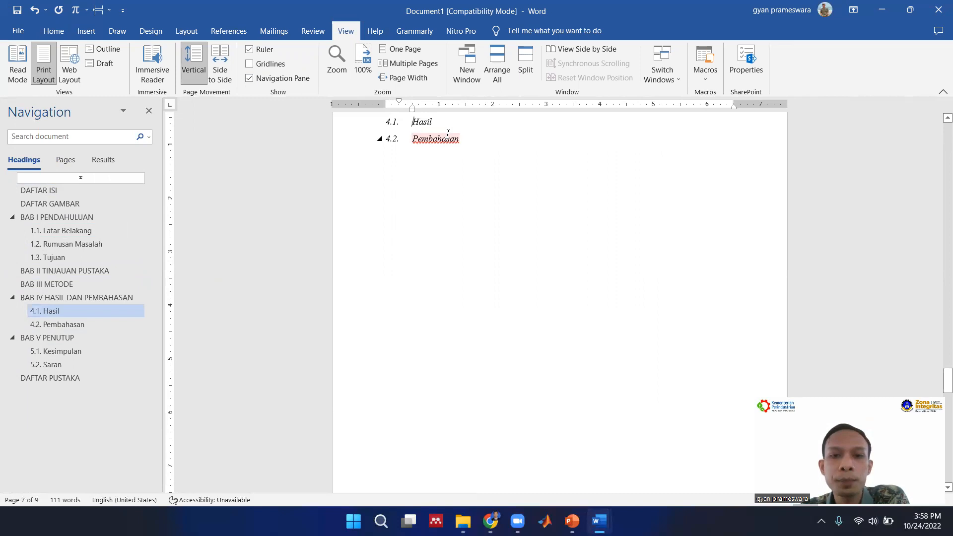
{"action": "scroll", "coordinate": [447, 134], "scroll_direction": "up", "scroll_amount": 3}
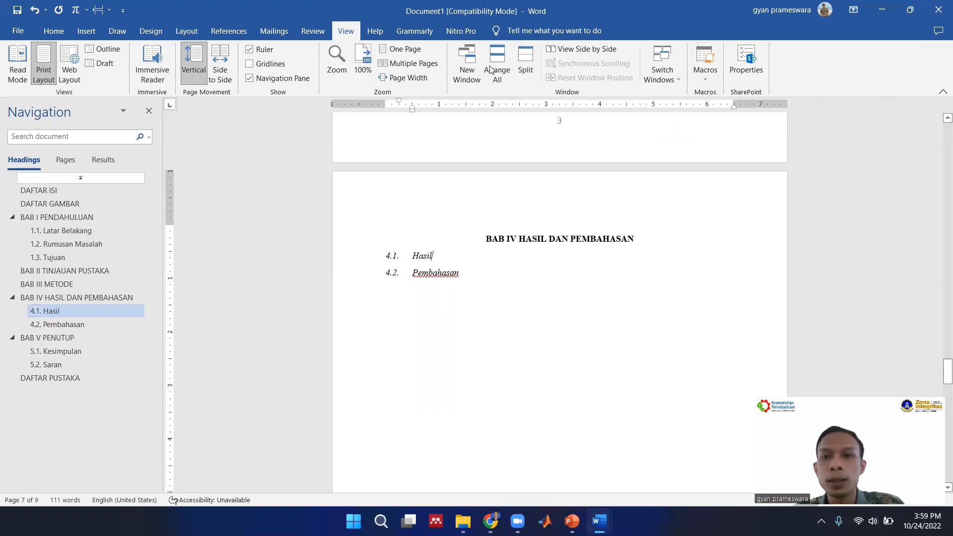
{"action": "scroll", "coordinate": [490, 70], "scroll_direction": "up", "scroll_amount": 1}
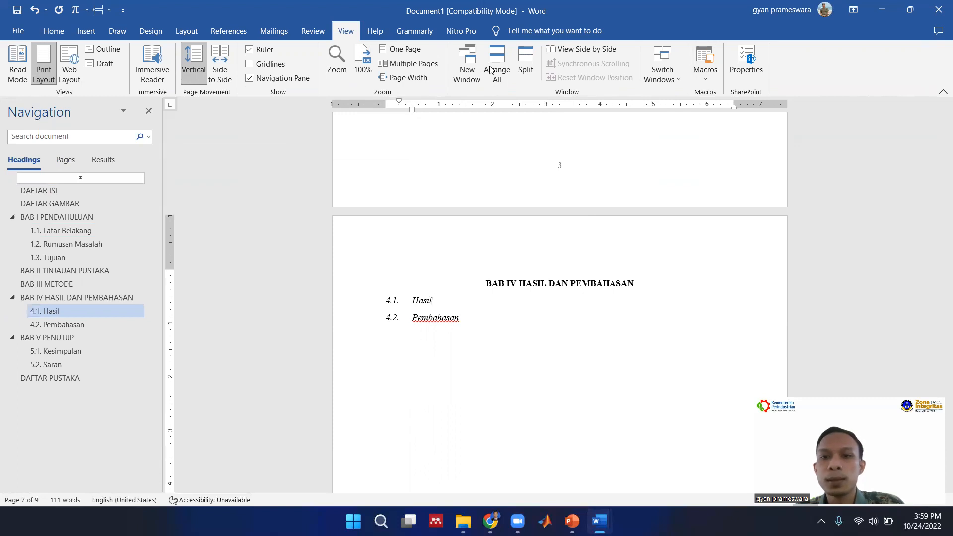